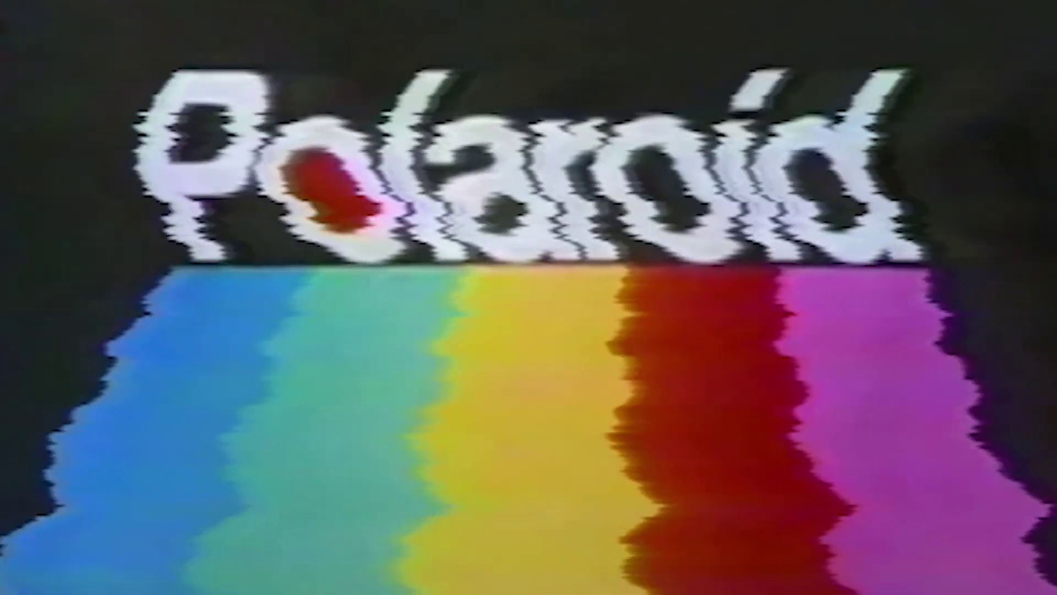
Examine the scanned Polaroid photo up close, then as a whole, including its faded colors and white frame
click(1030, 205)
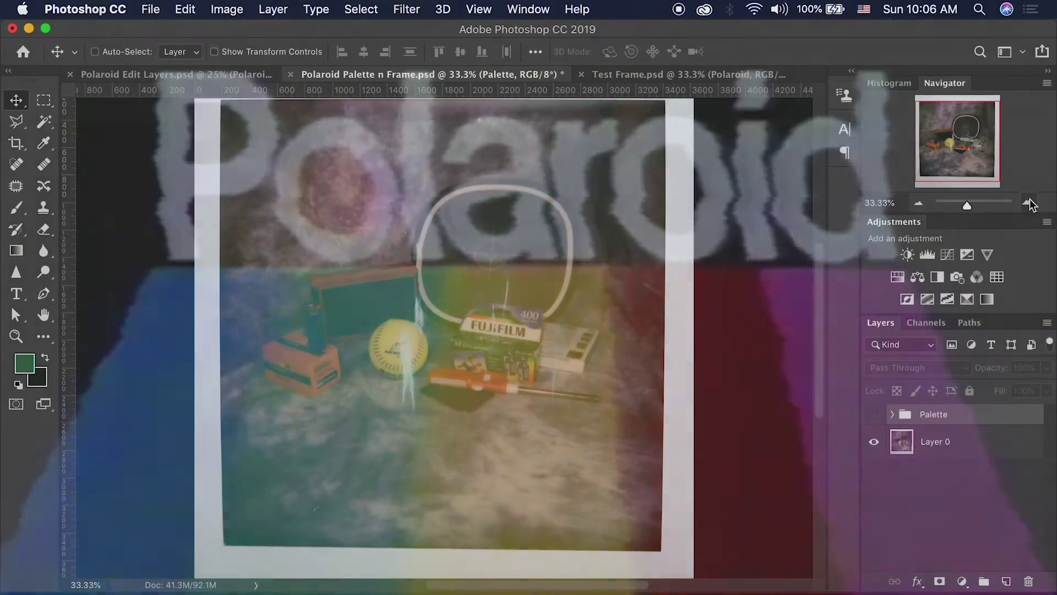
click(1030, 205)
drag(965, 151, 964, 142)
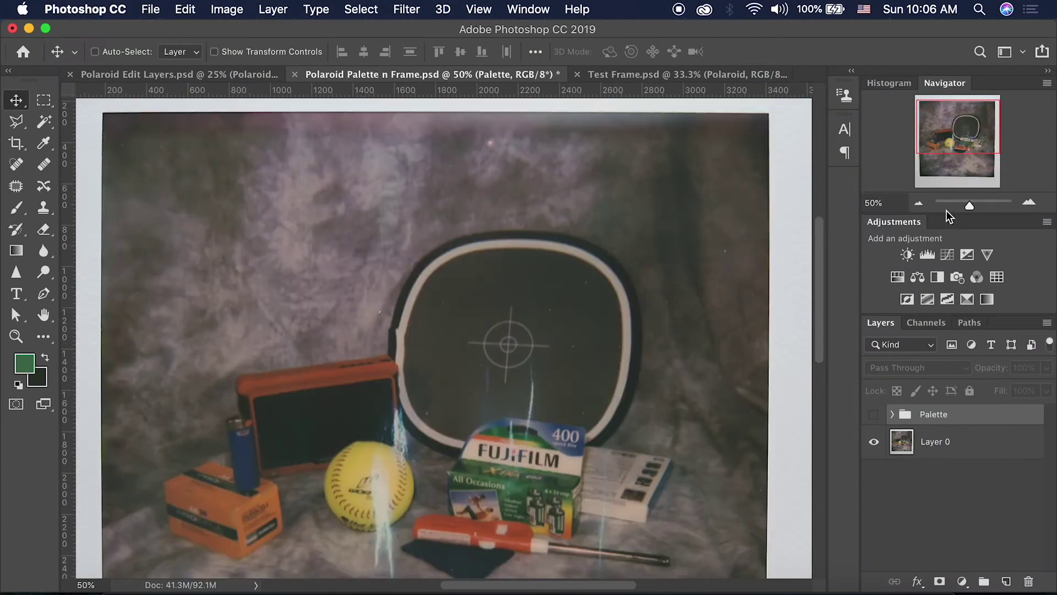
click(919, 204)
click(960, 171)
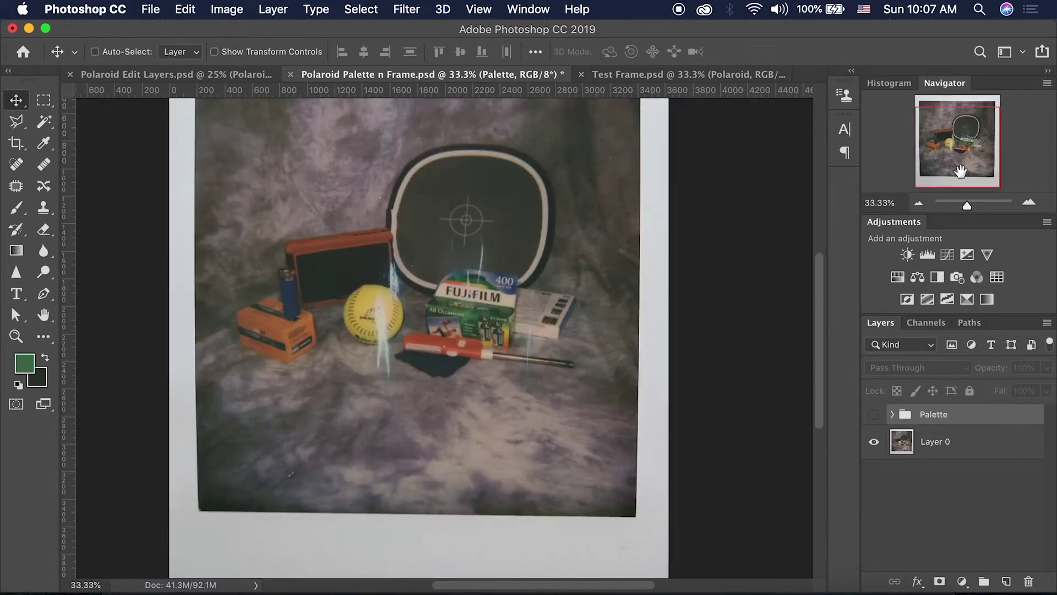
click(920, 204)
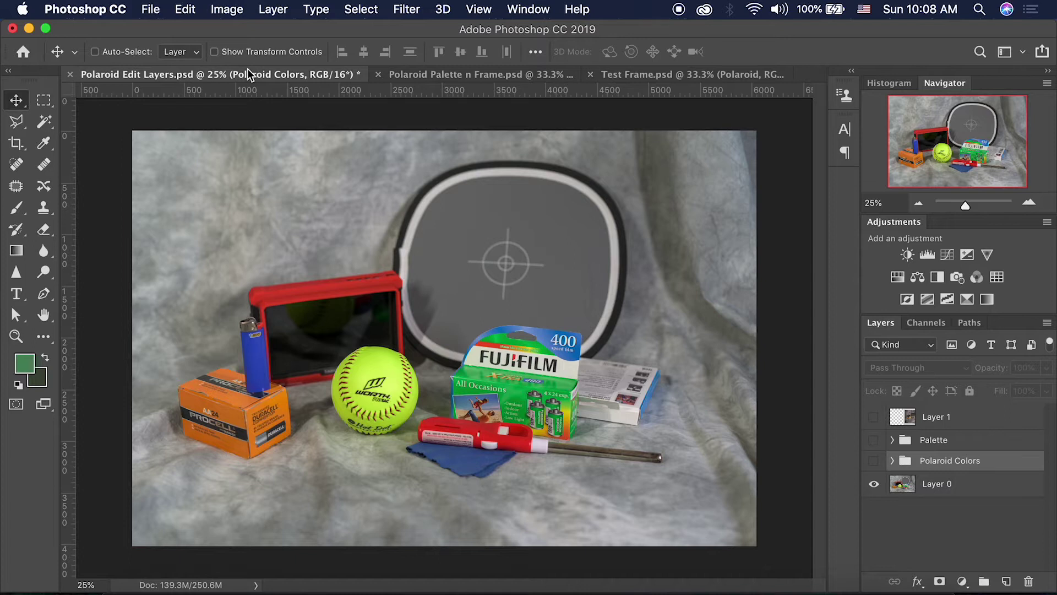
Switch to Test Frame.psd and preview the frame with the _DSC5286 and Layer 4 photos, hiding both again
click(666, 75)
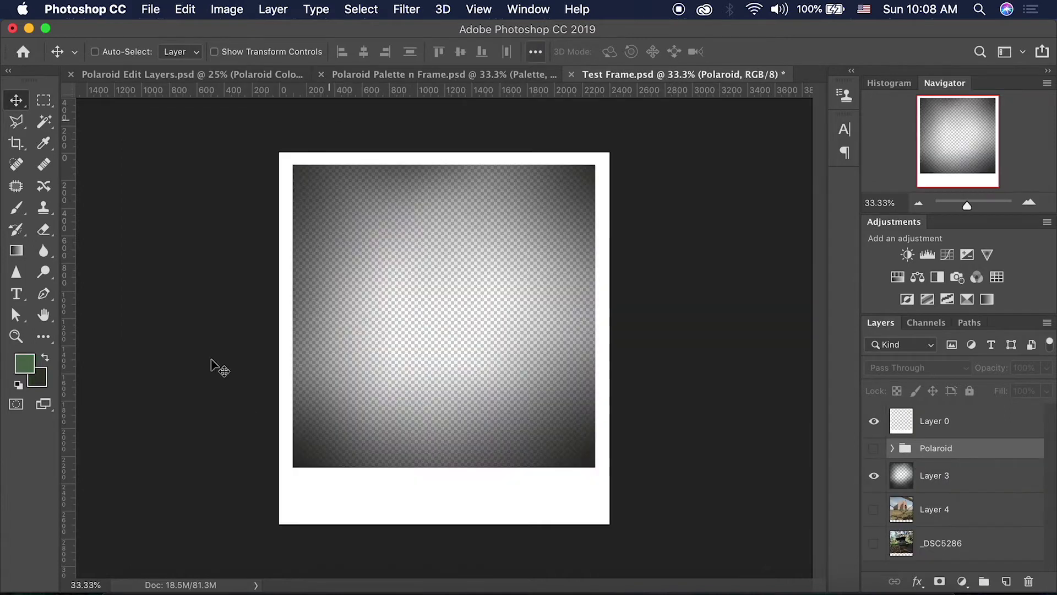
click(873, 543)
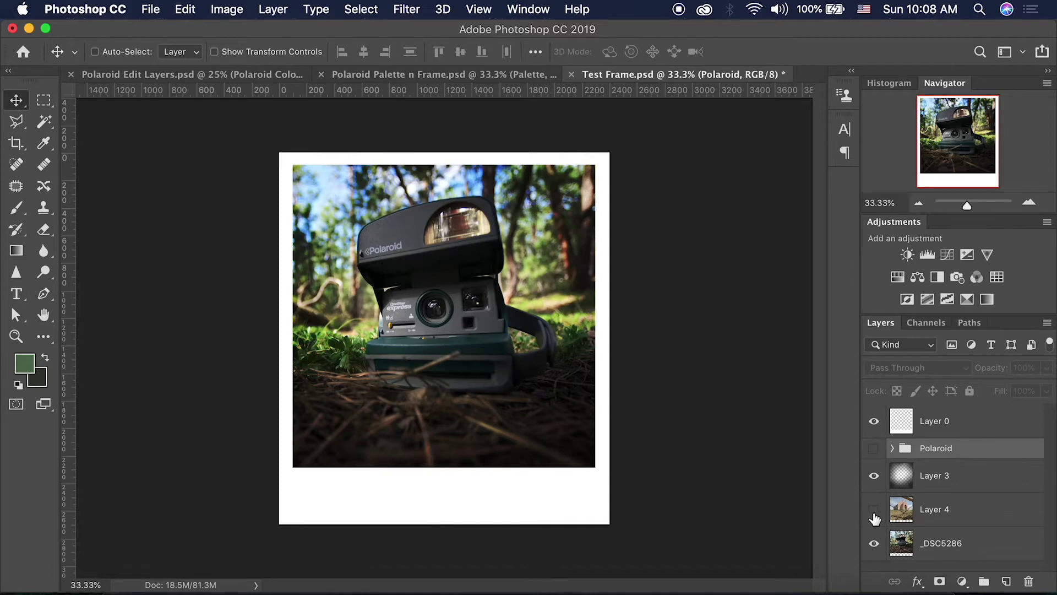
click(874, 509)
click(875, 510)
click(874, 545)
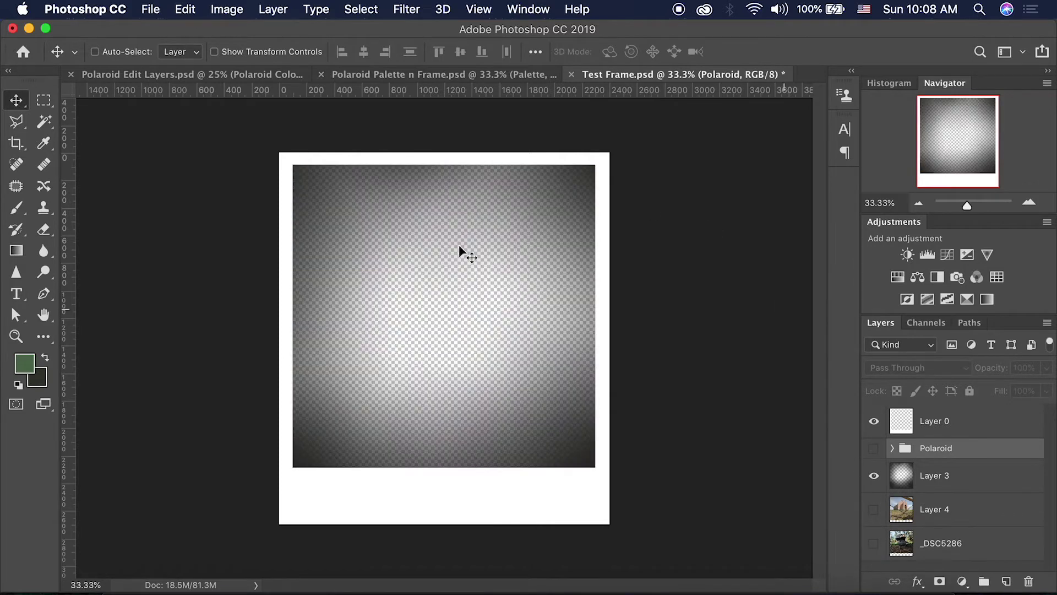
Return to Polaroid Palette n Frame.psd and make the Palette group visible beside the whole Polaroid scan
click(489, 72)
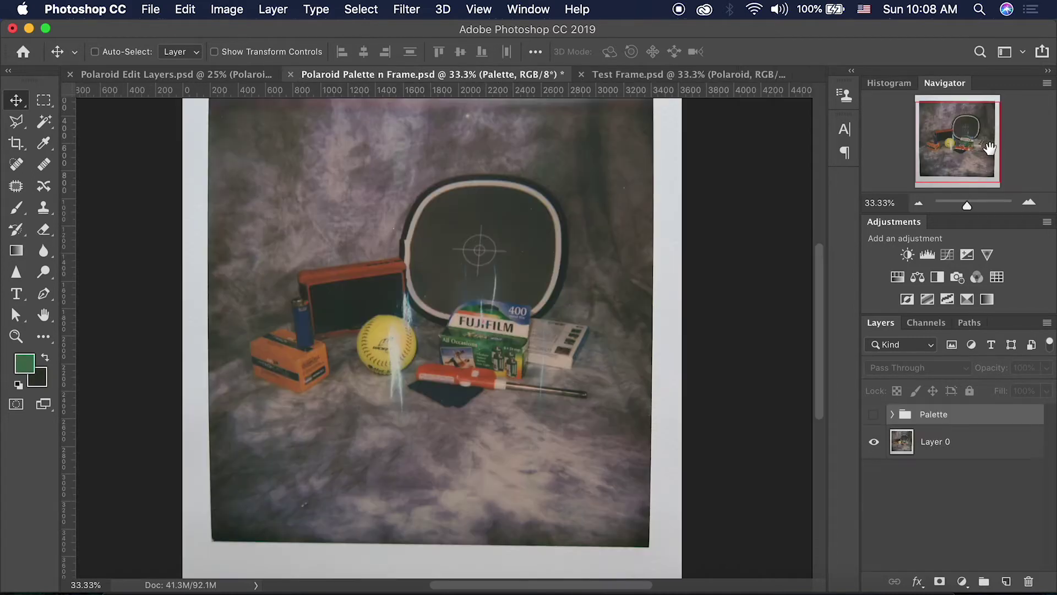
drag(990, 149, 989, 142)
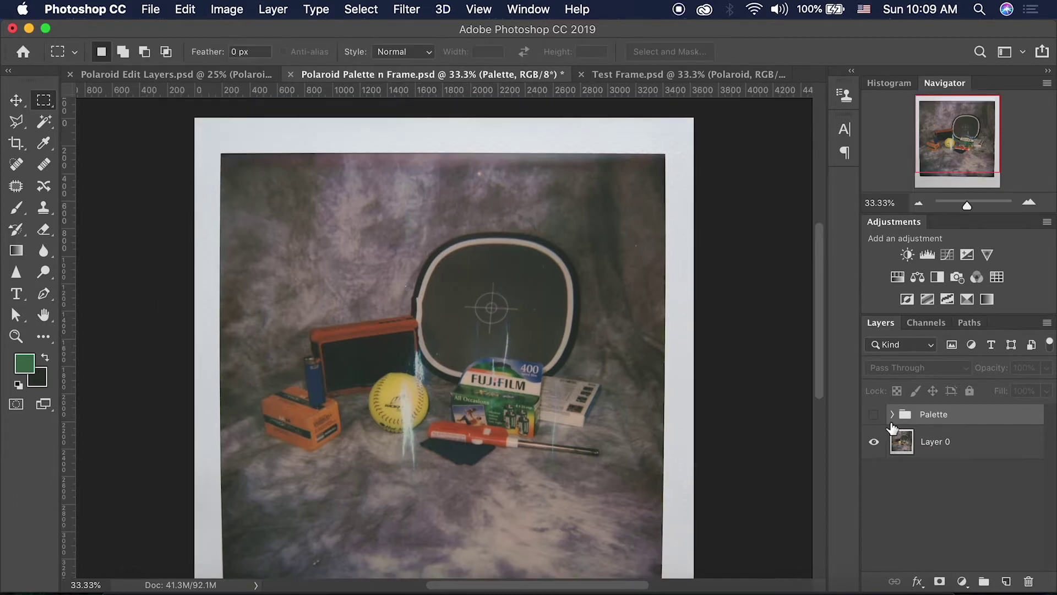
click(874, 414)
click(918, 203)
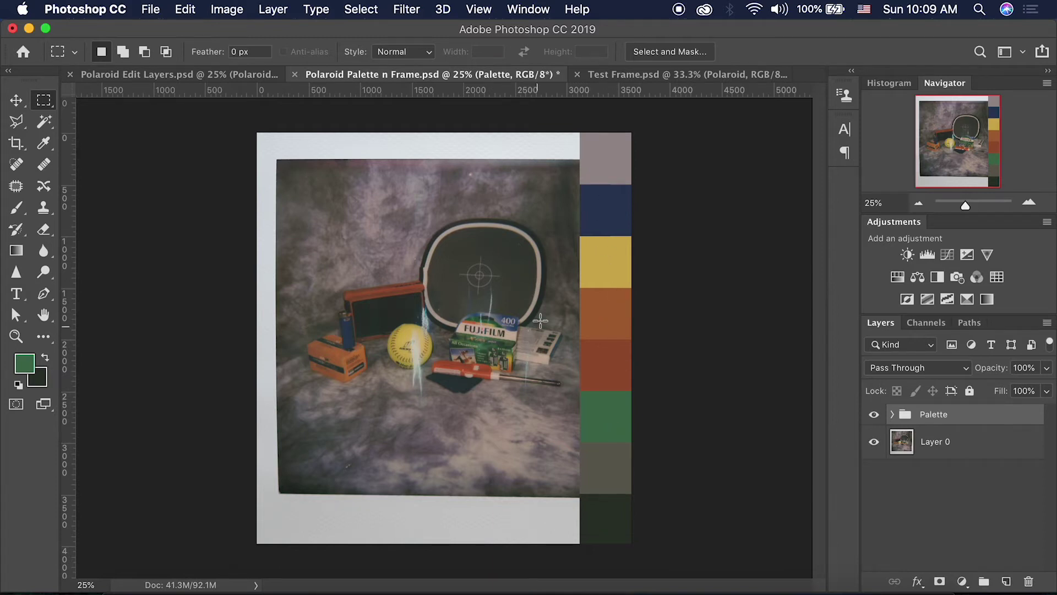
Compare the digital photo in Polaroid Edit Layers.psd with the Polaroid palette, and expand the Palette group to review its swatch layers
click(242, 75)
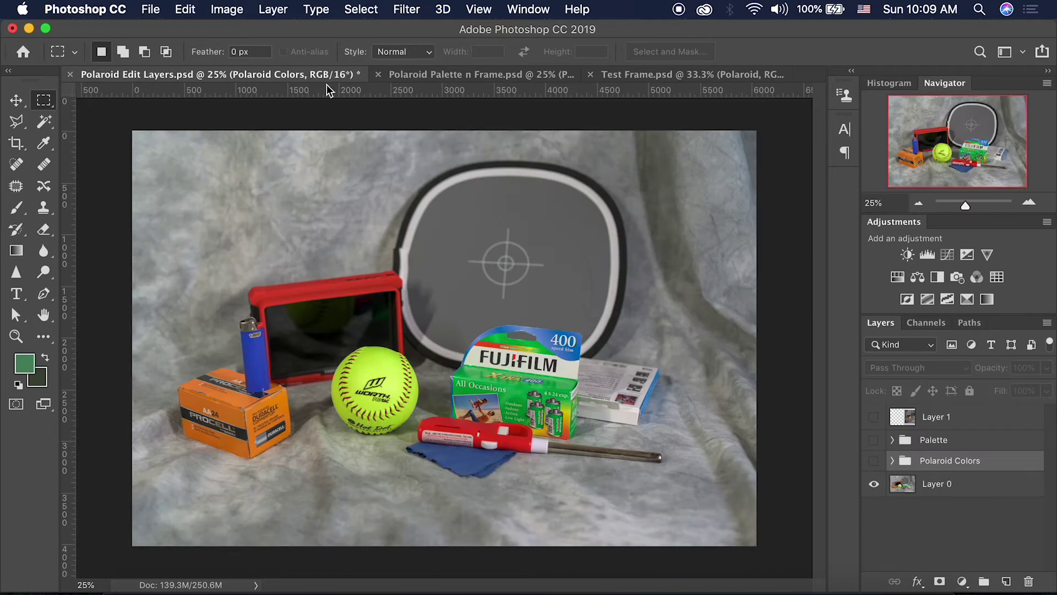
click(484, 75)
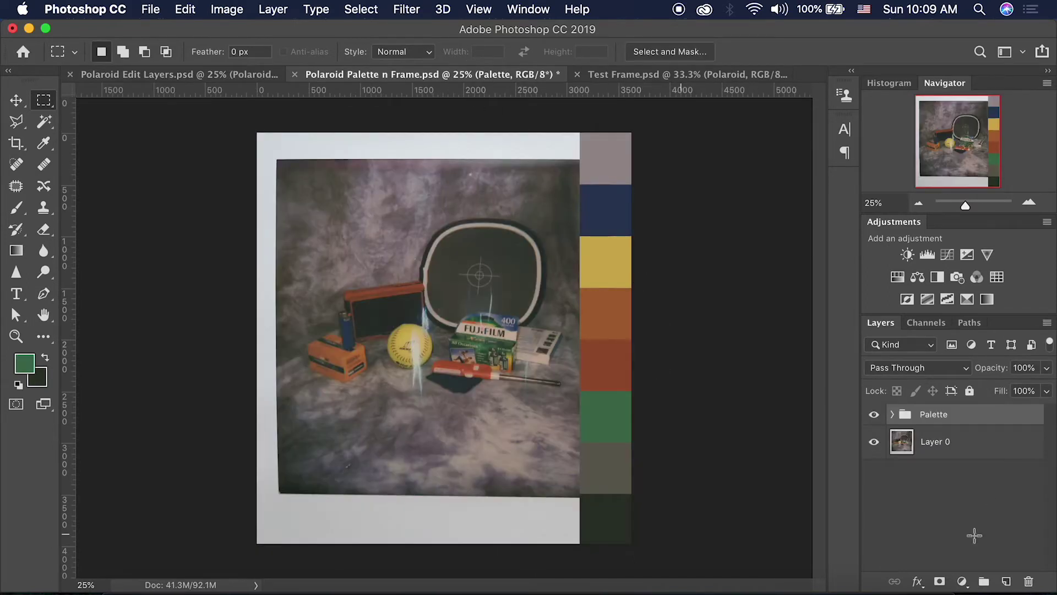
click(1029, 203)
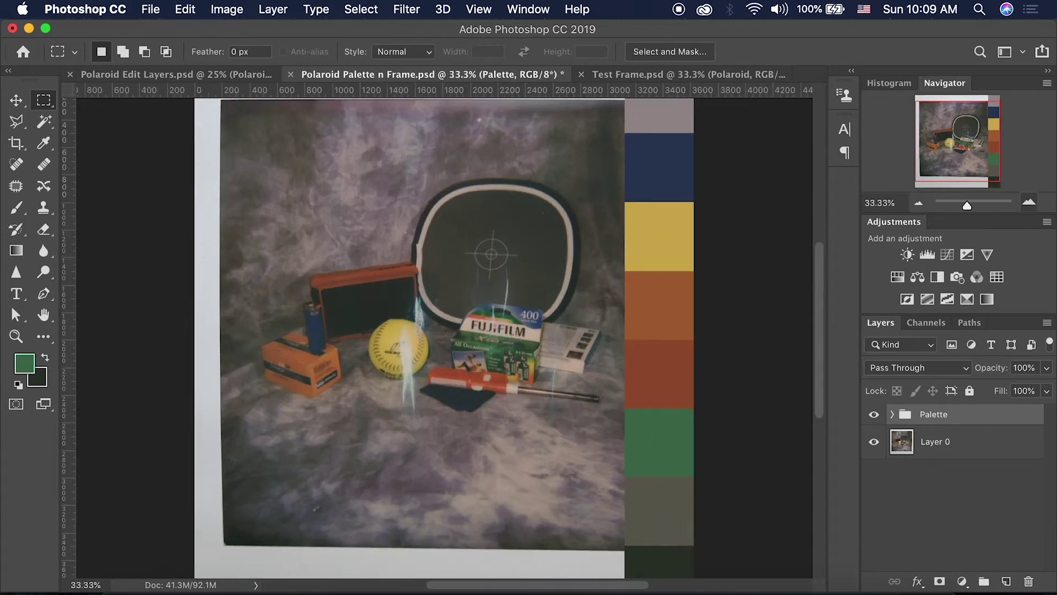
click(892, 414)
scroll(899, 540, down, 5)
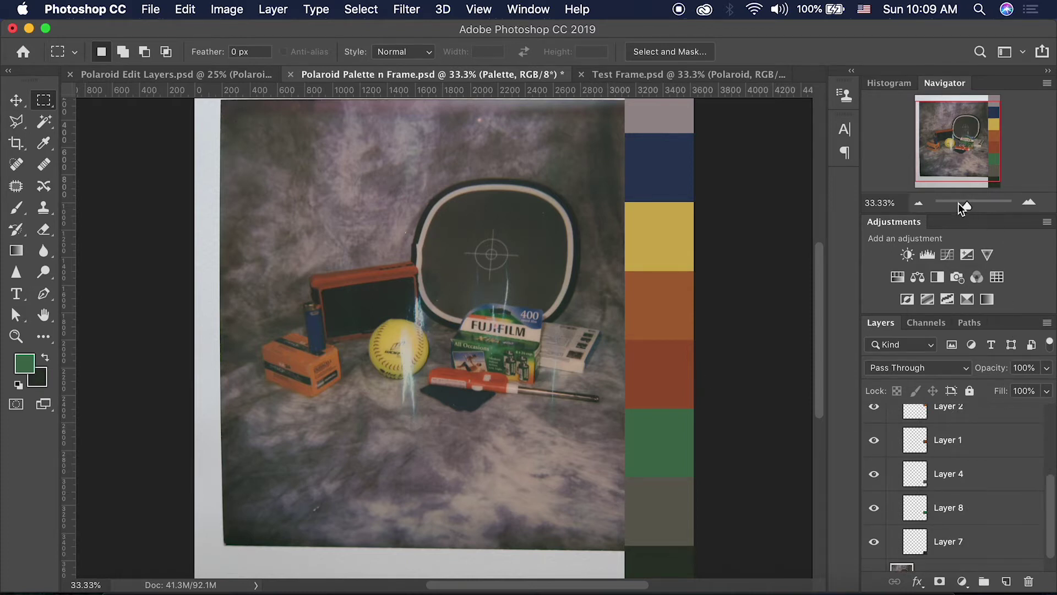
click(914, 205)
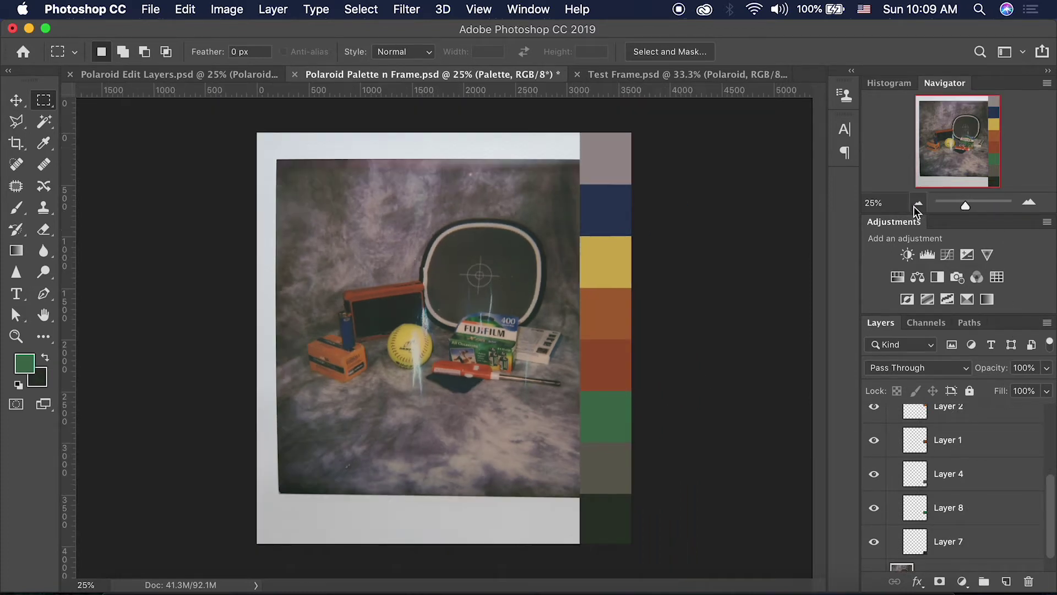
Add a new layer in the Palette group and sample the red-orange frame of the screen device as the foreground color
click(1006, 581)
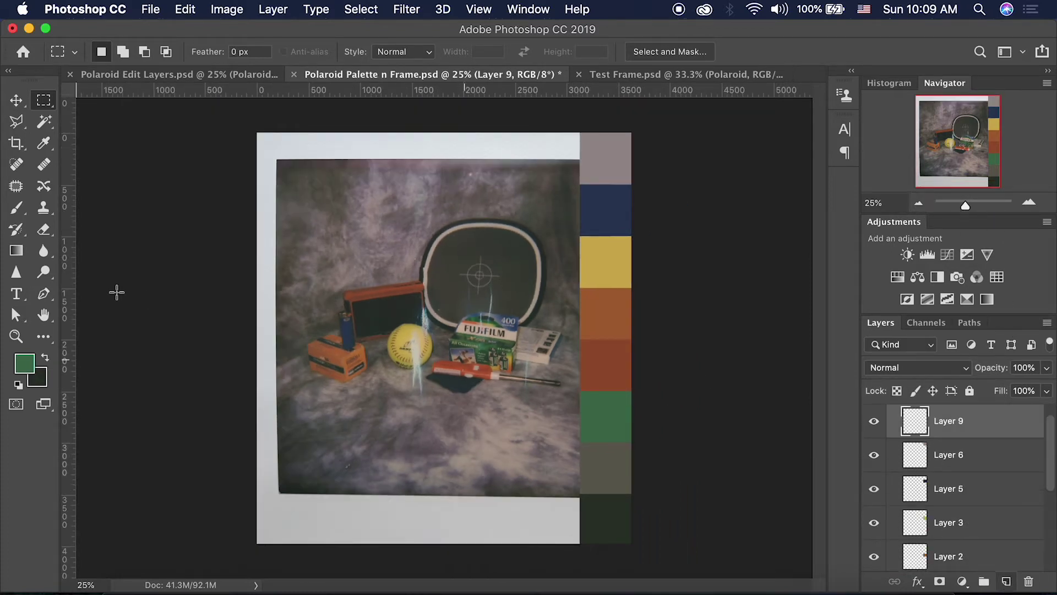
click(25, 364)
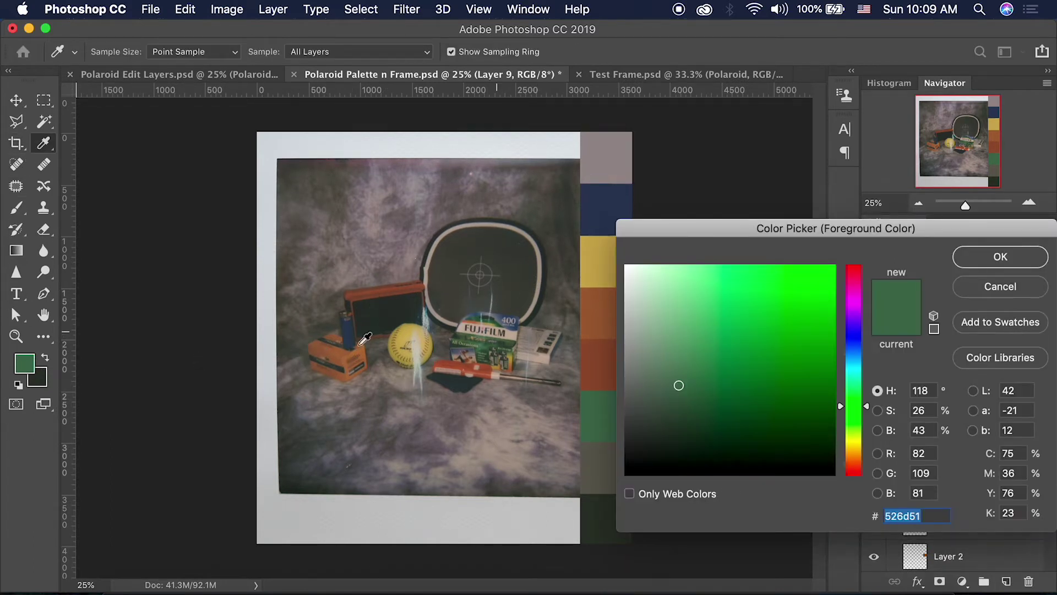
click(376, 290)
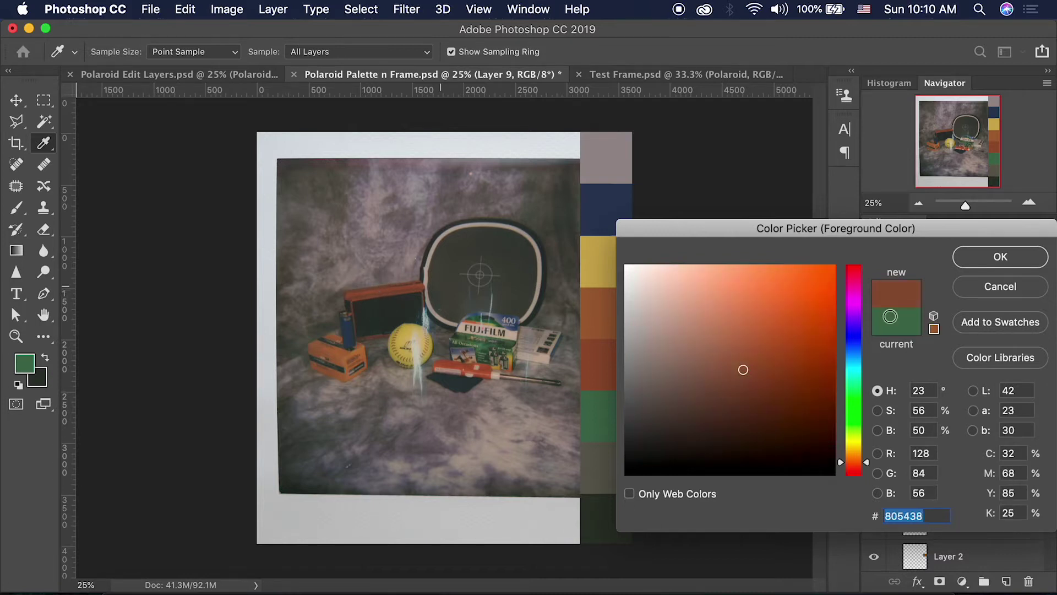
click(979, 270)
Fill a square selection of about 500 px with the sampled color, deselect it, and move the swatch beside the red palette color
key(m)
drag(372, 206, 319, 264)
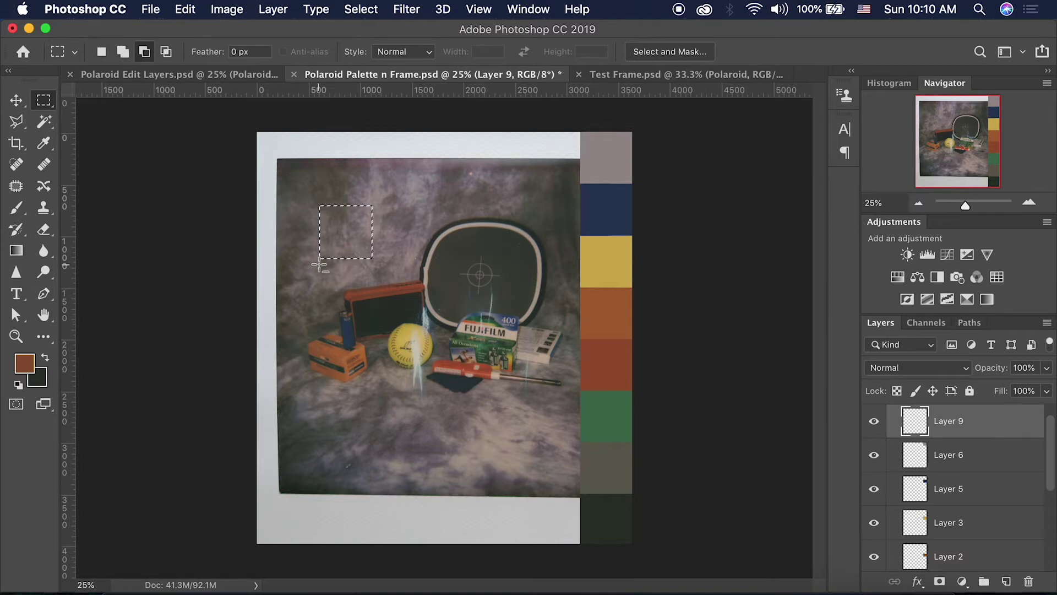
key(alt+BackSpace)
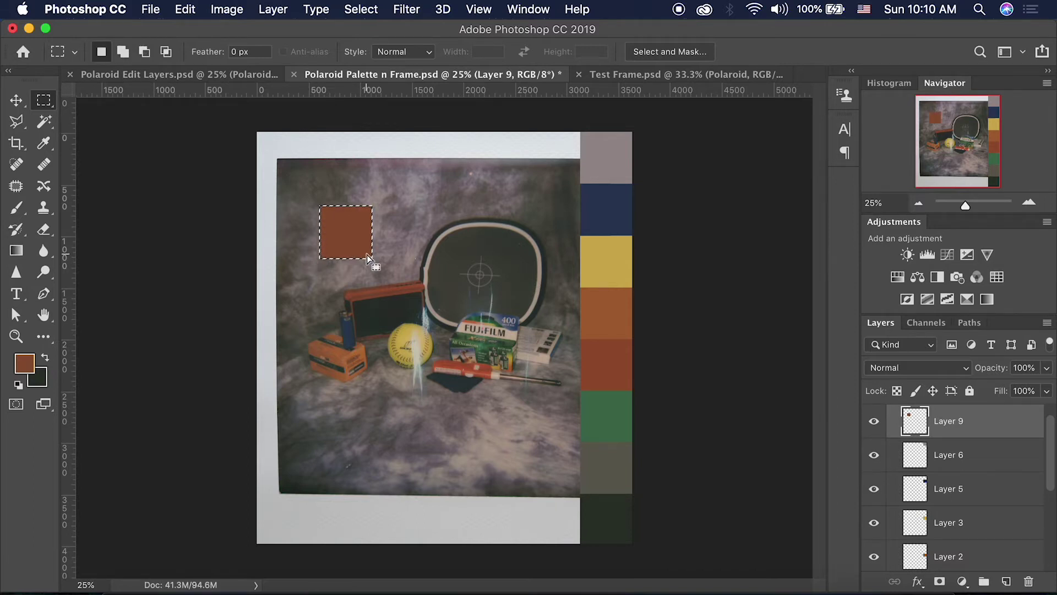
key(super+d)
click(14, 101)
drag(345, 236, 564, 375)
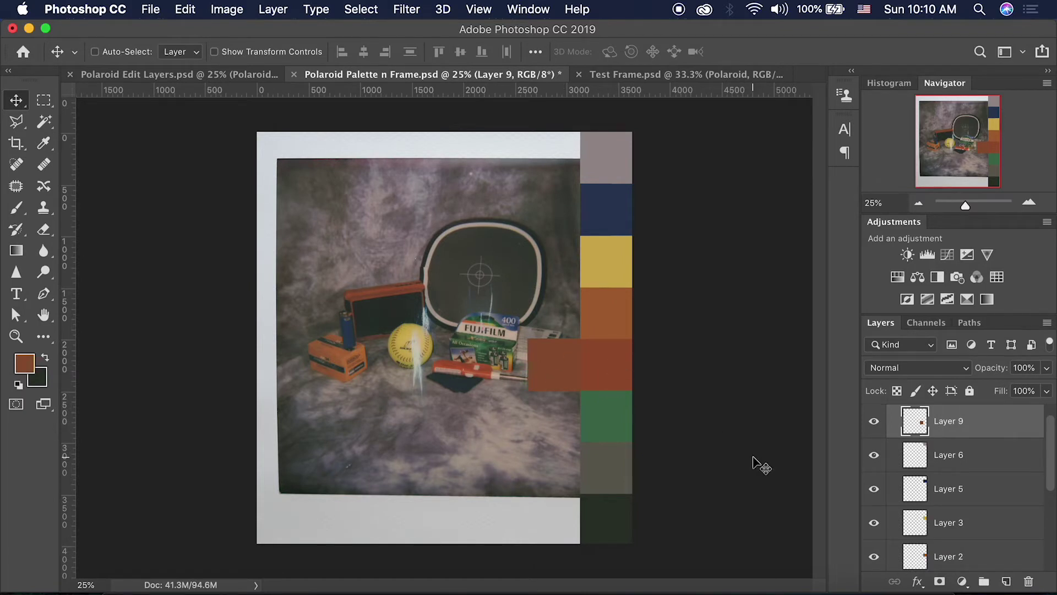
Delete the test swatch layer and collapse the Palette group
key(Delete)
scroll(980, 469, up, 2)
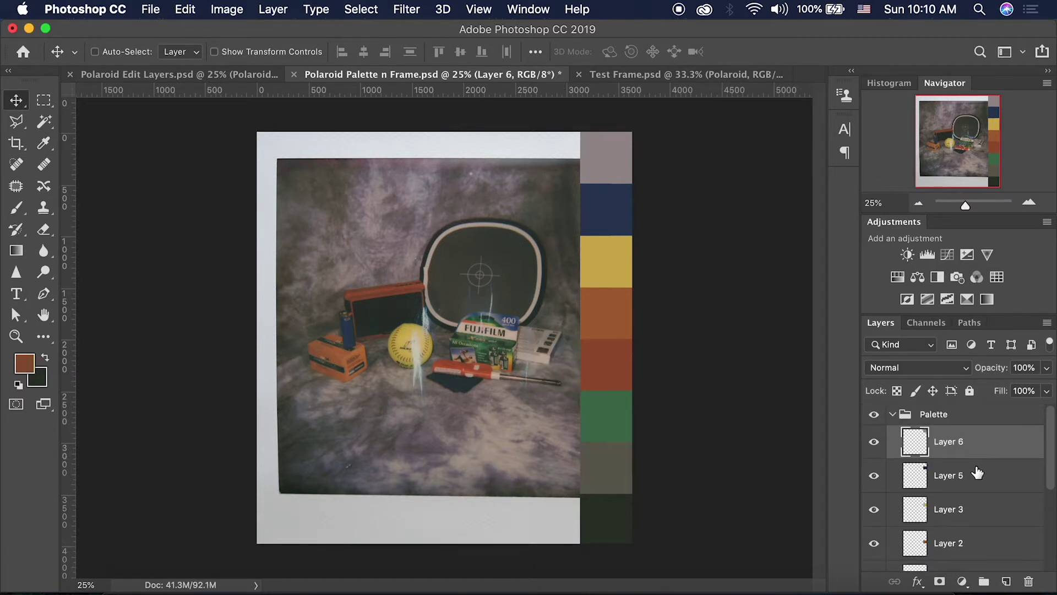
click(892, 408)
Toggle the Palette group's visibility to compare the Polaroid scan with and without the color swatches
click(875, 416)
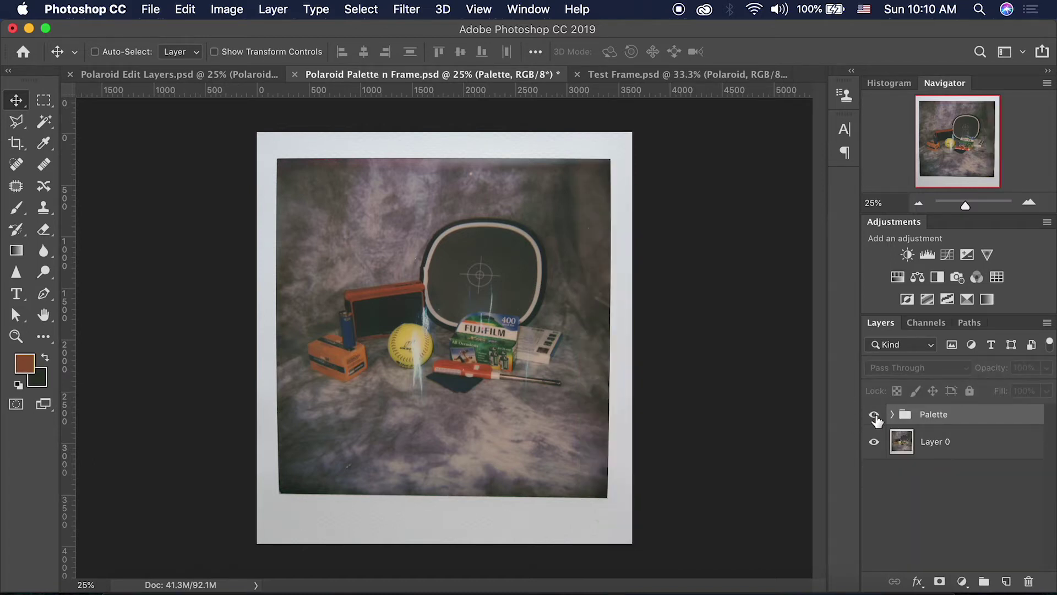
click(874, 416)
click(874, 416)
click(874, 417)
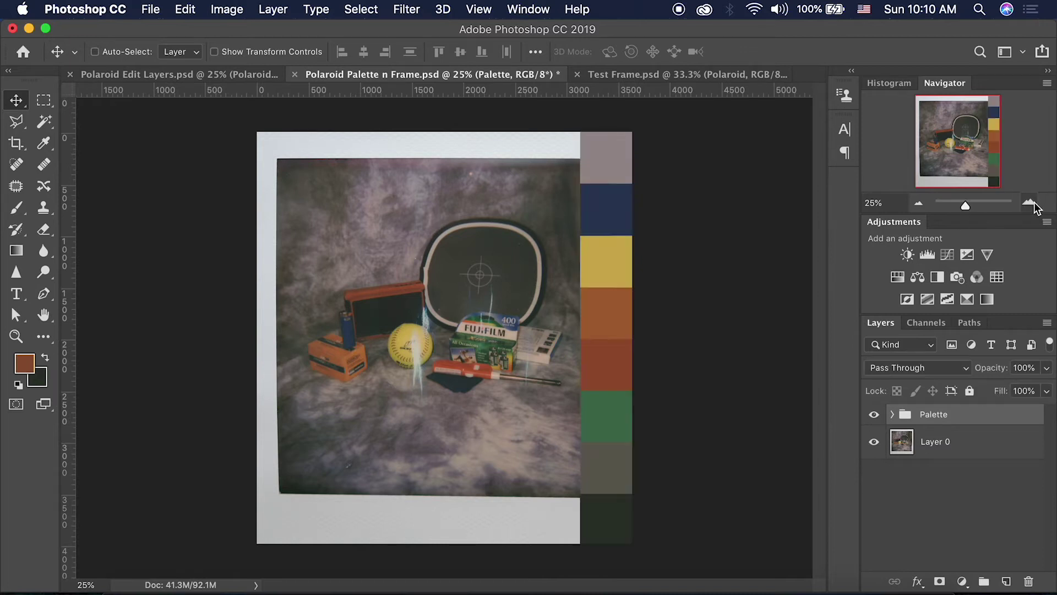
Examine the palette swatches against the matching objects and backdrop tones across the Polaroid scan
click(1030, 202)
click(1030, 203)
drag(972, 132, 969, 117)
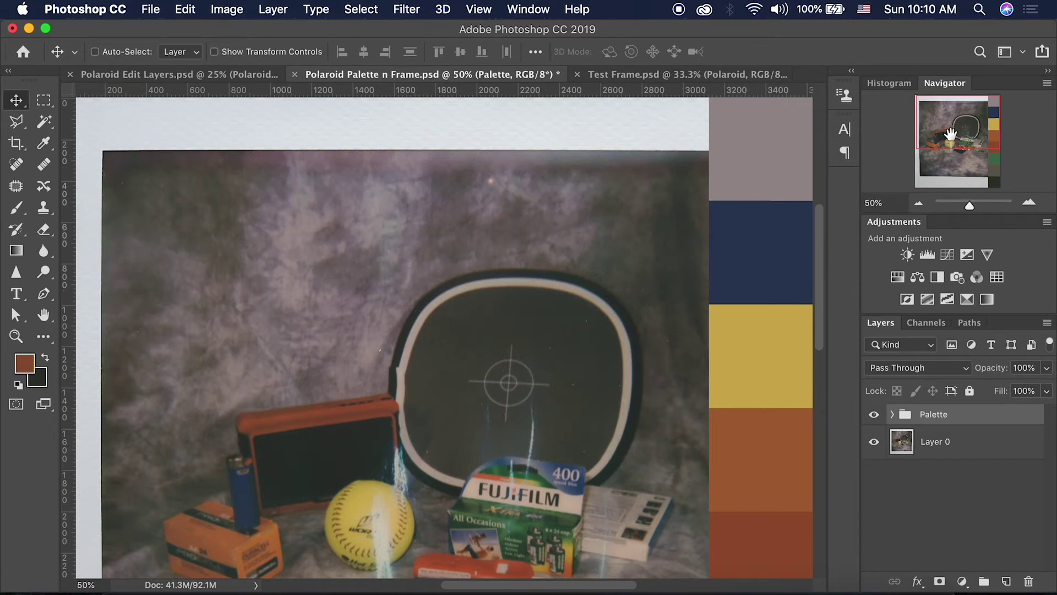
drag(929, 145, 930, 182)
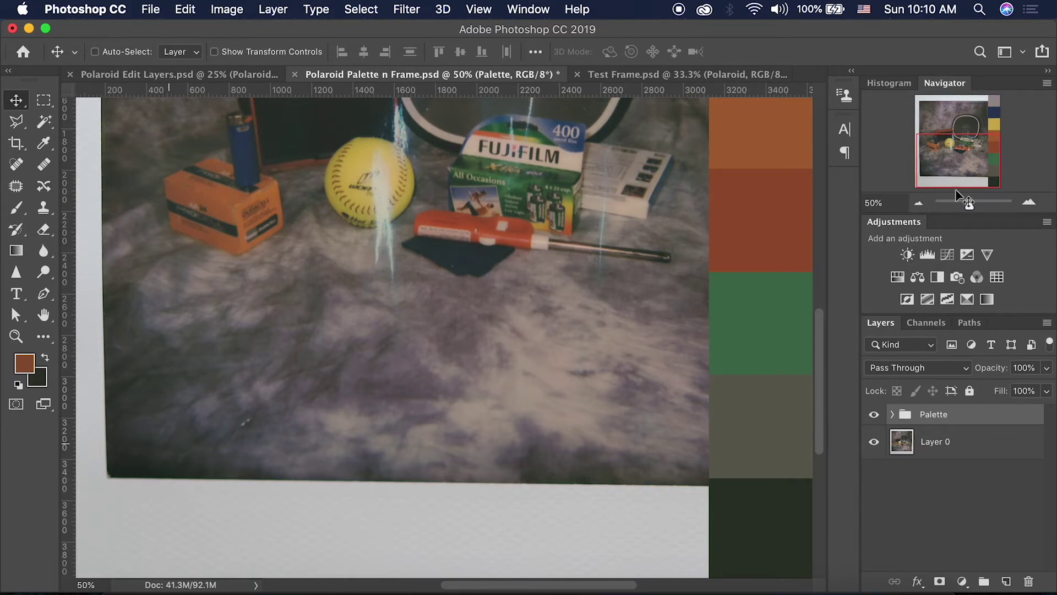
drag(967, 147, 985, 120)
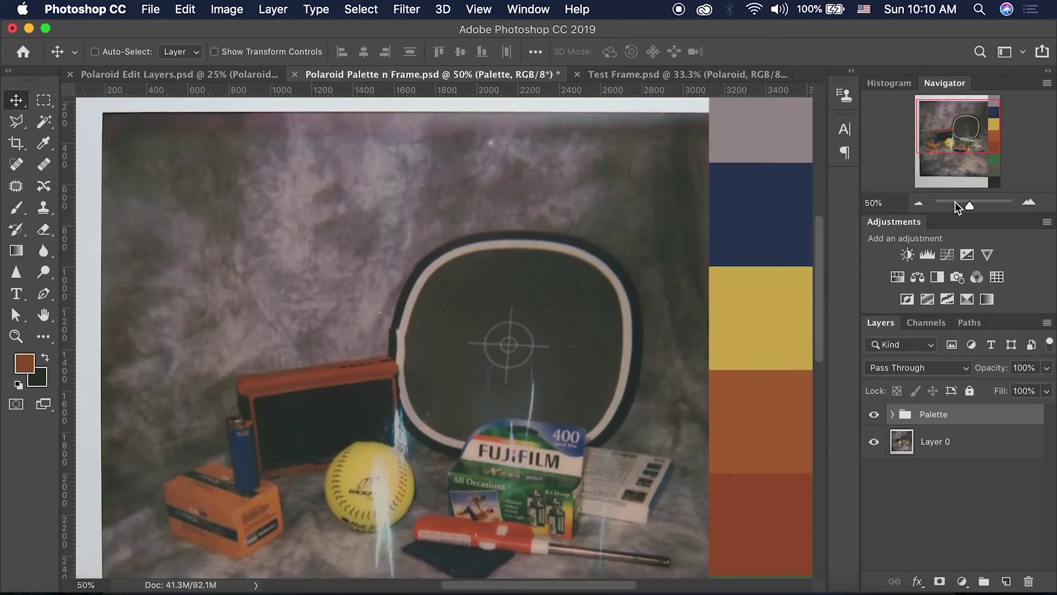
click(919, 203)
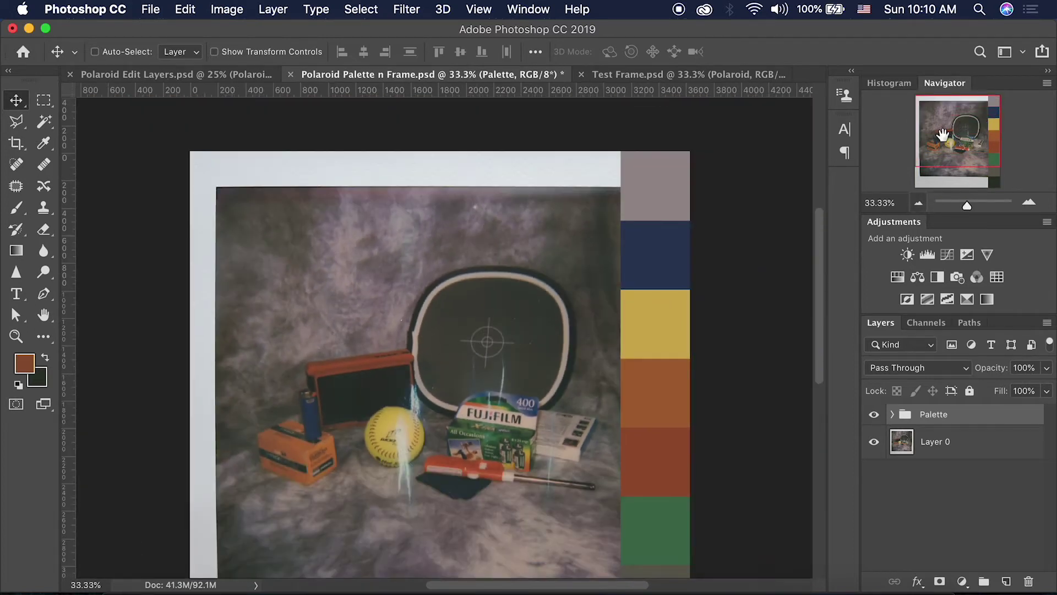
scroll(606, 495, down, 3)
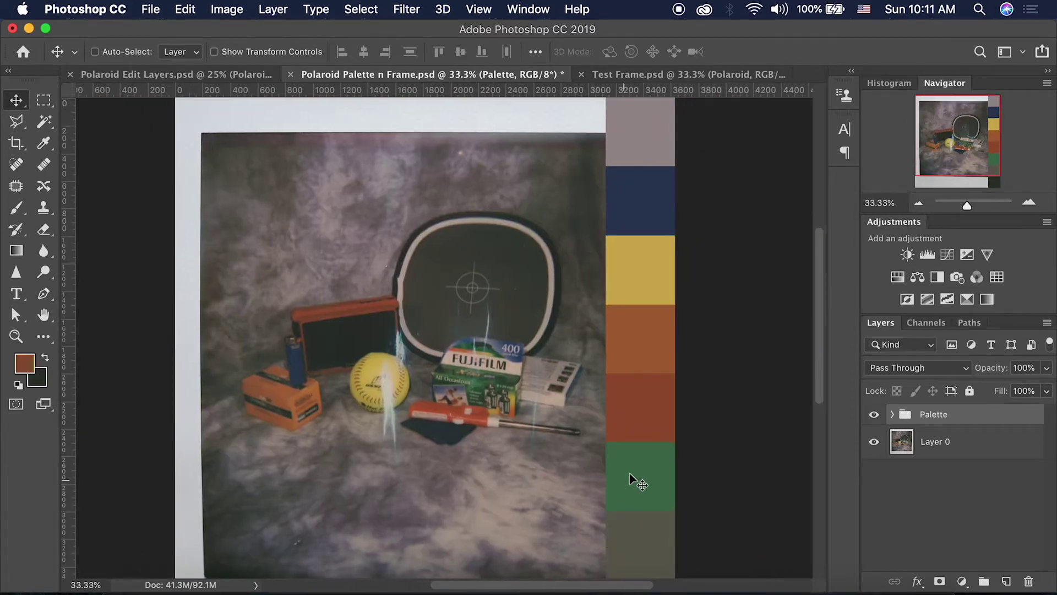
click(43, 142)
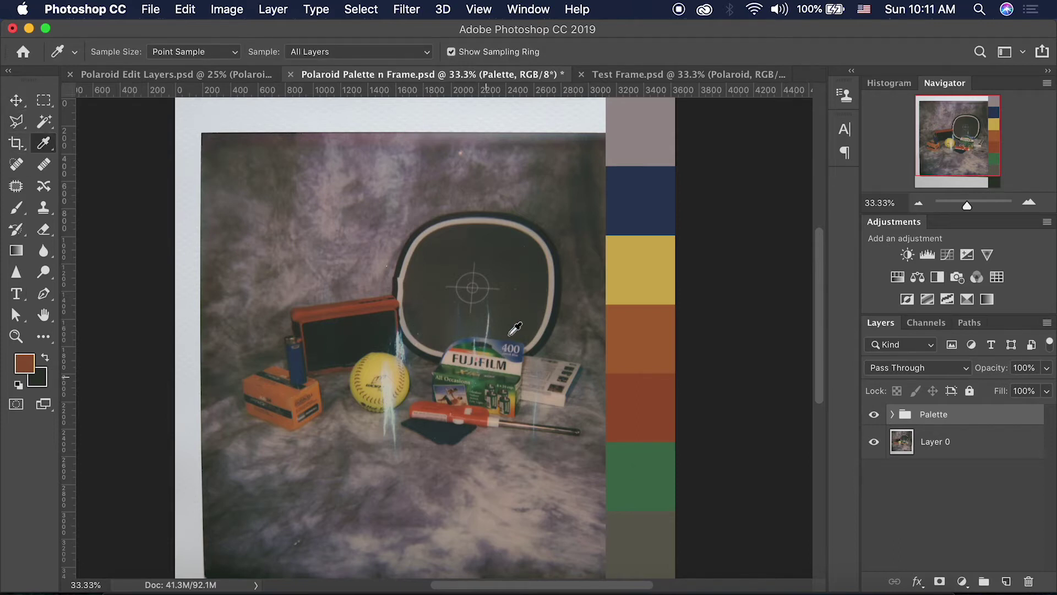
scroll(601, 495, down, 3)
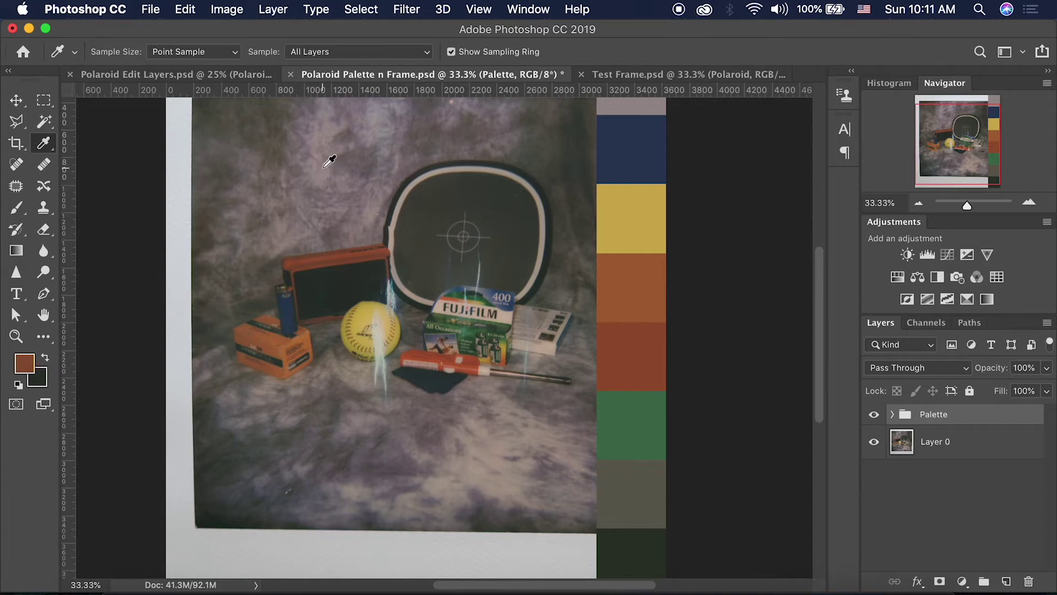
key(super+minus)
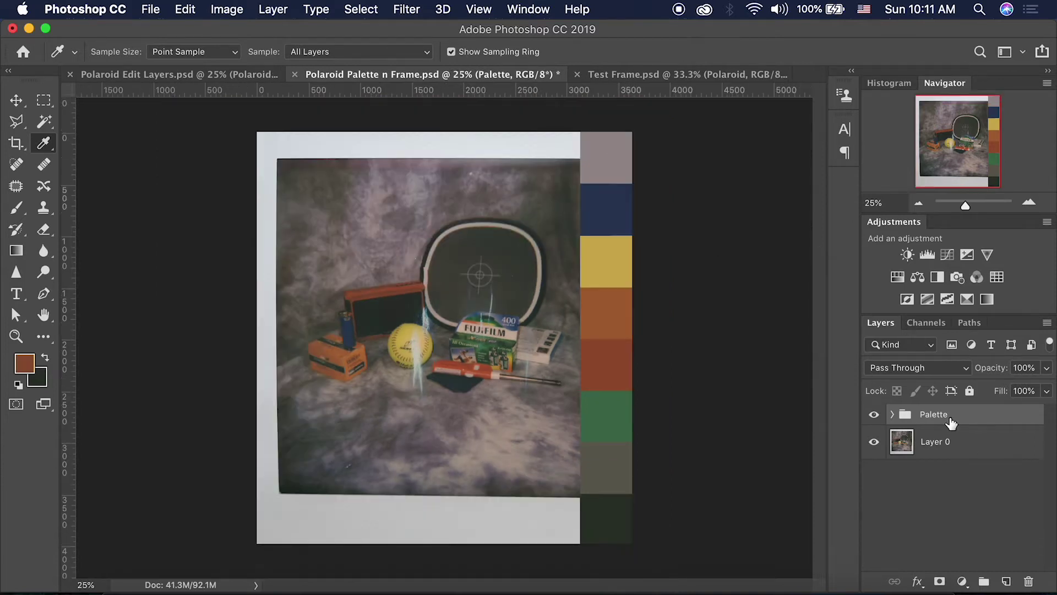
Switch to Polaroid Edit Layers.psd, show the Polaroid scan on Layer 1 with the Palette group hidden, and select Layer 1
click(155, 75)
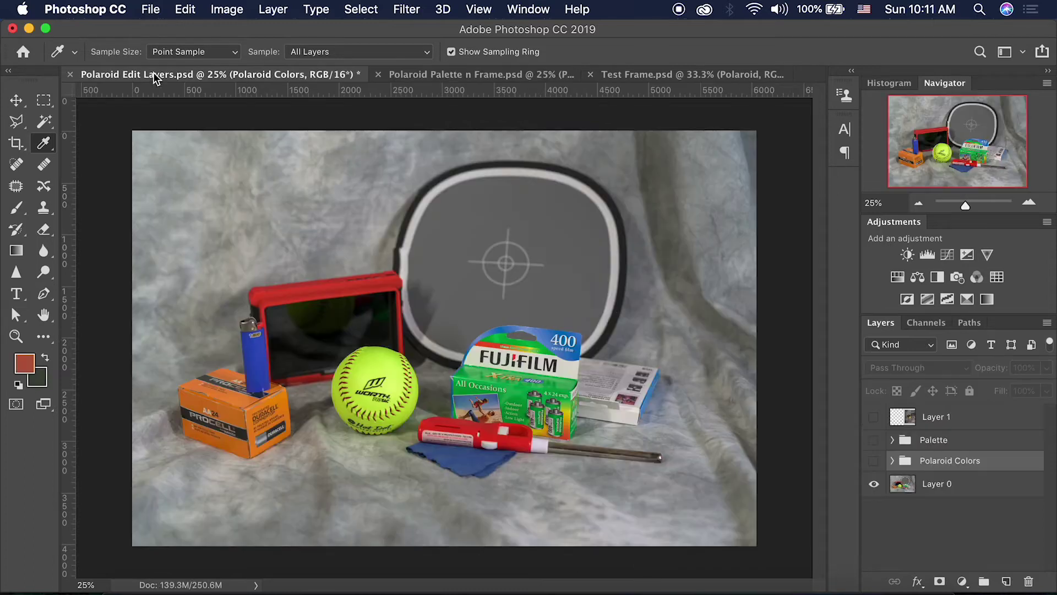
click(874, 440)
click(874, 417)
click(874, 440)
key(v)
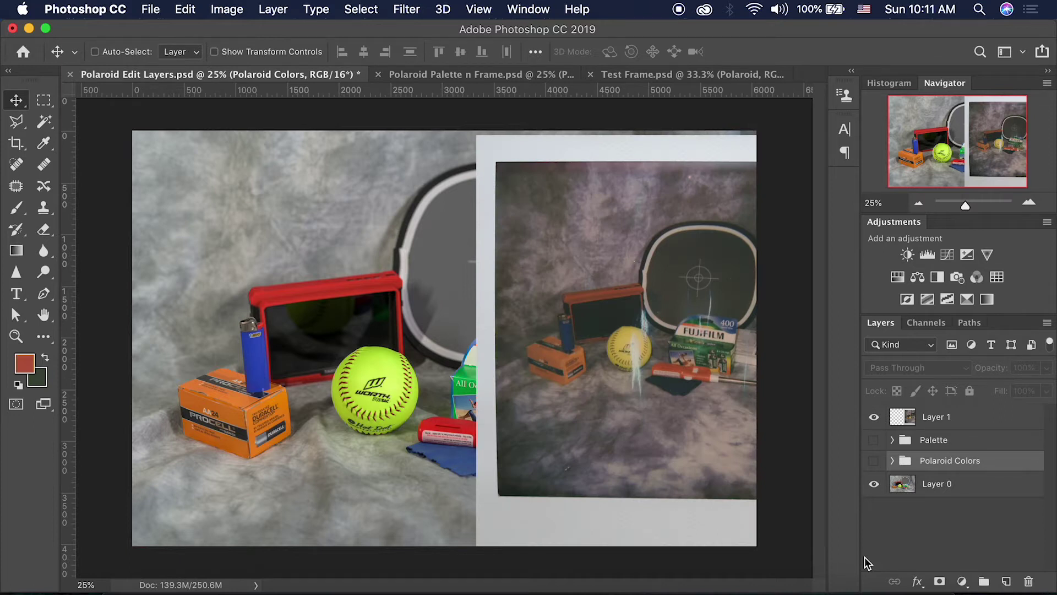
click(936, 419)
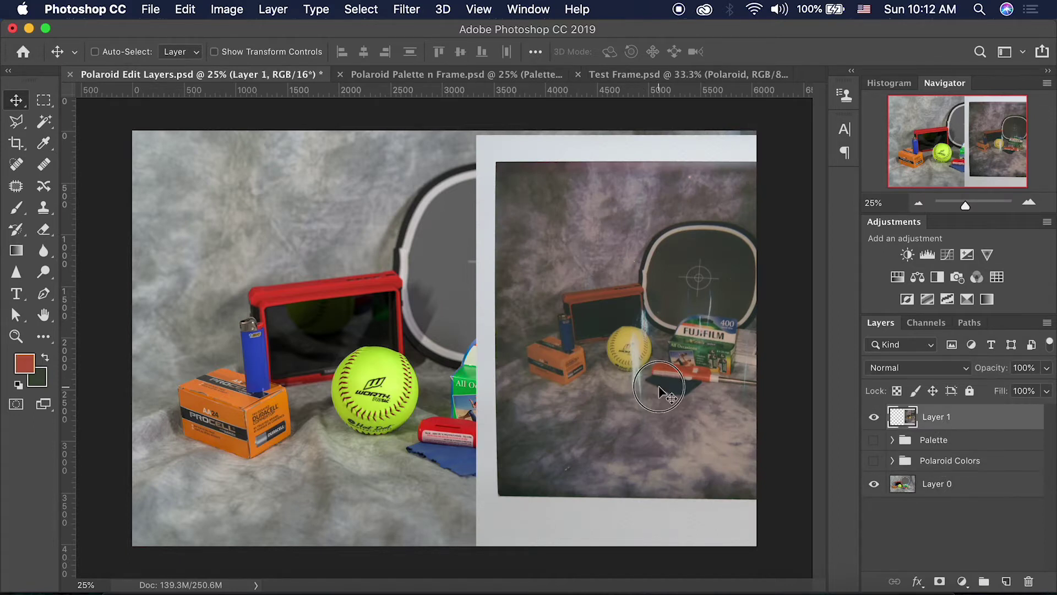
Rename Layer 1 as Polaroid Original Frame and reposition the scan so it covers the right half of the photo
drag(643, 368, 518, 364)
double_click(939, 417)
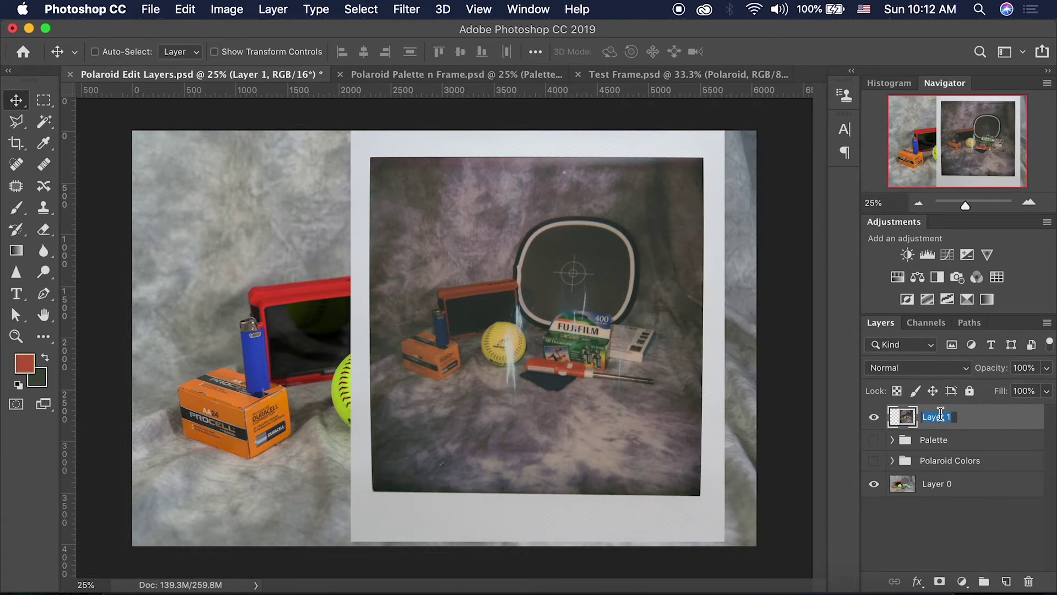
text(P)
key(BackSpace)
key(BackSpace)
key(BackSpace)
text(Original Frame)
key(Return)
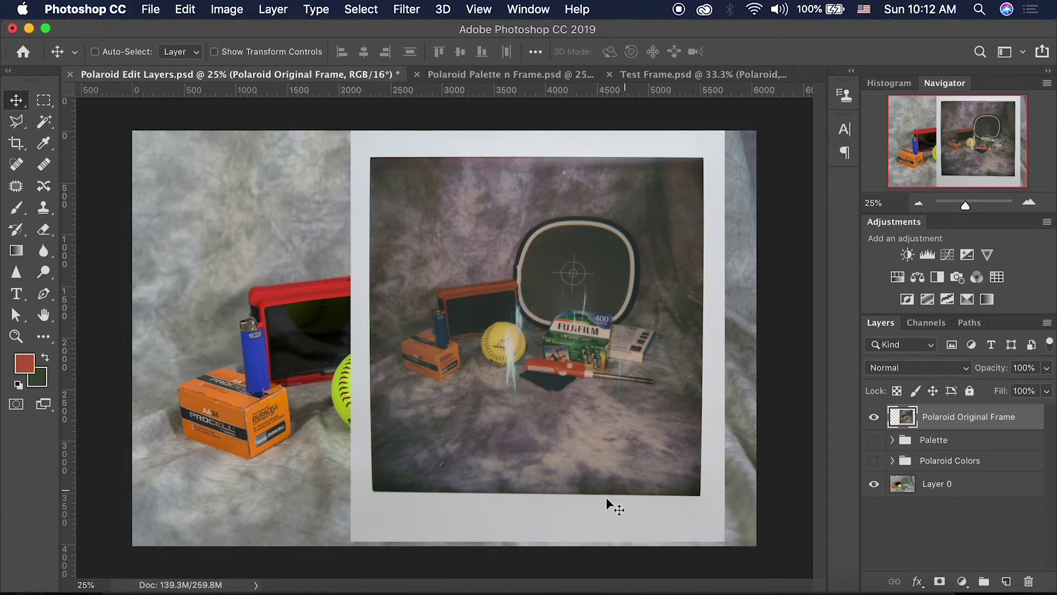
drag(543, 510, 658, 513)
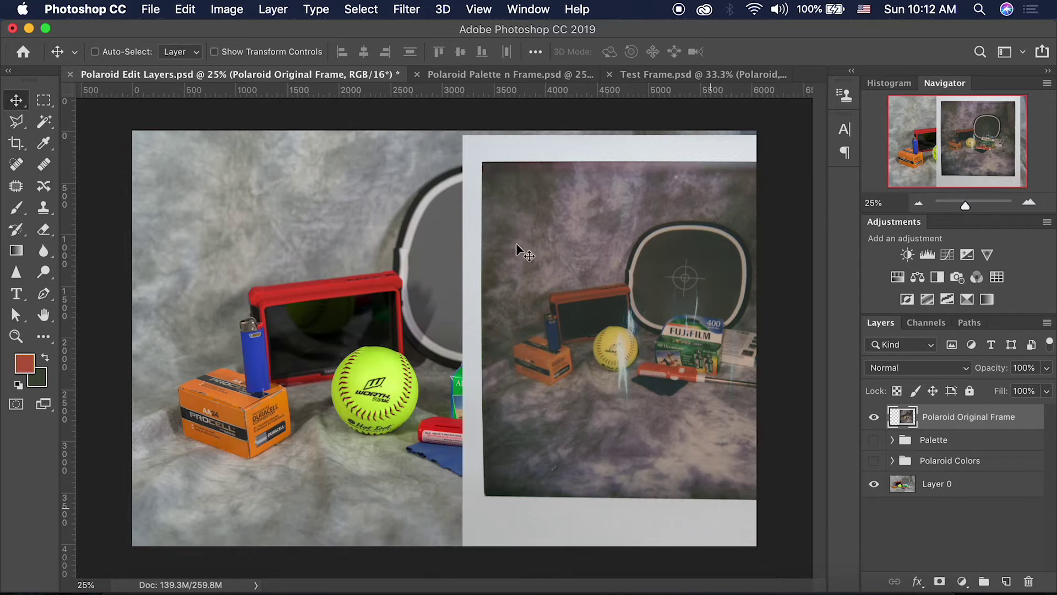
Set the foreground color by sampling the orange battery box in the Polaroid scan
click(24, 363)
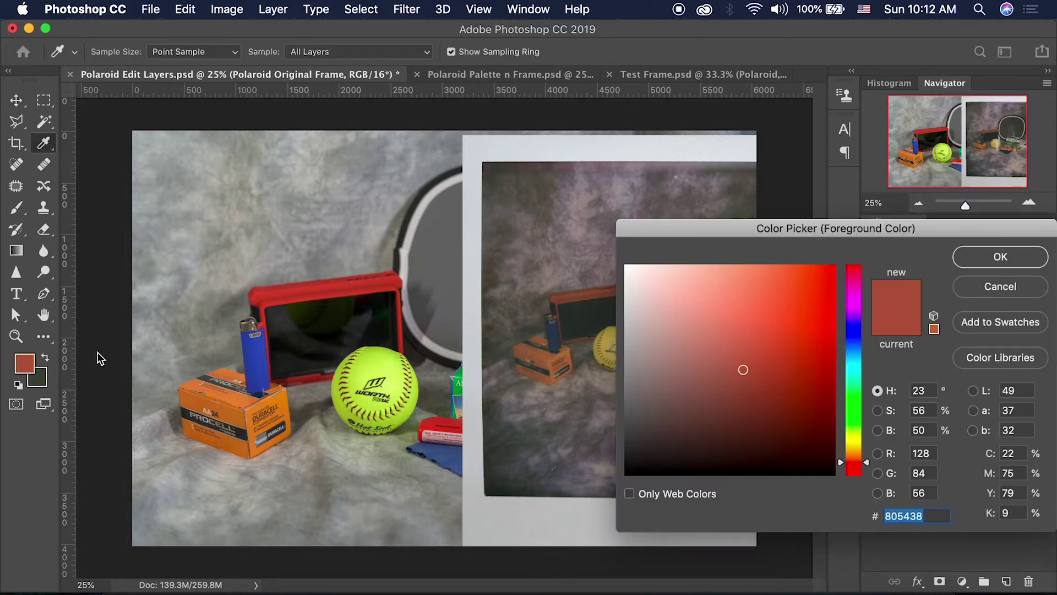
click(595, 199)
click(542, 357)
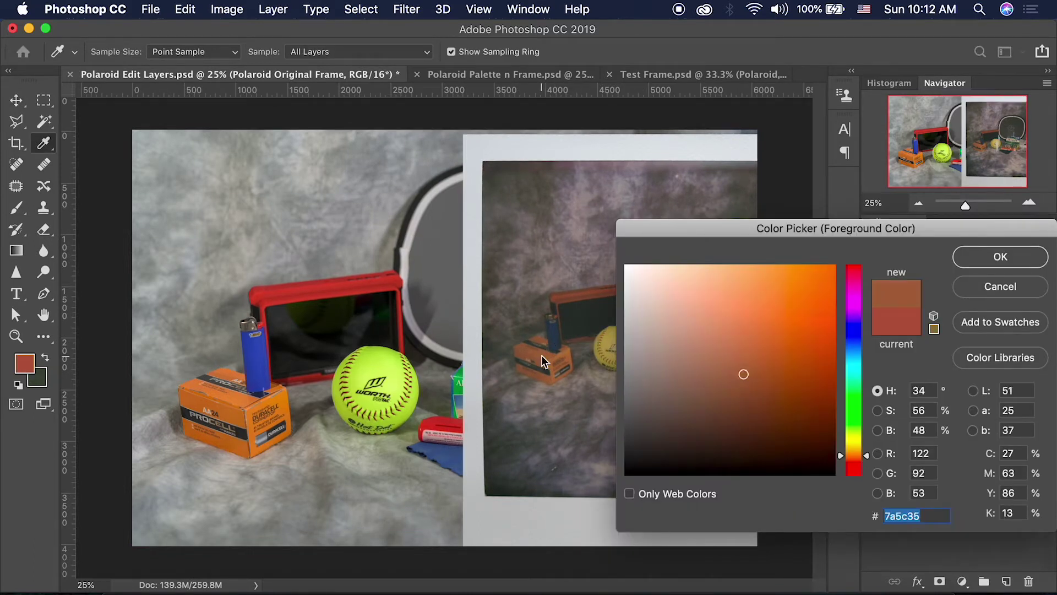
click(539, 358)
click(1000, 257)
key(v)
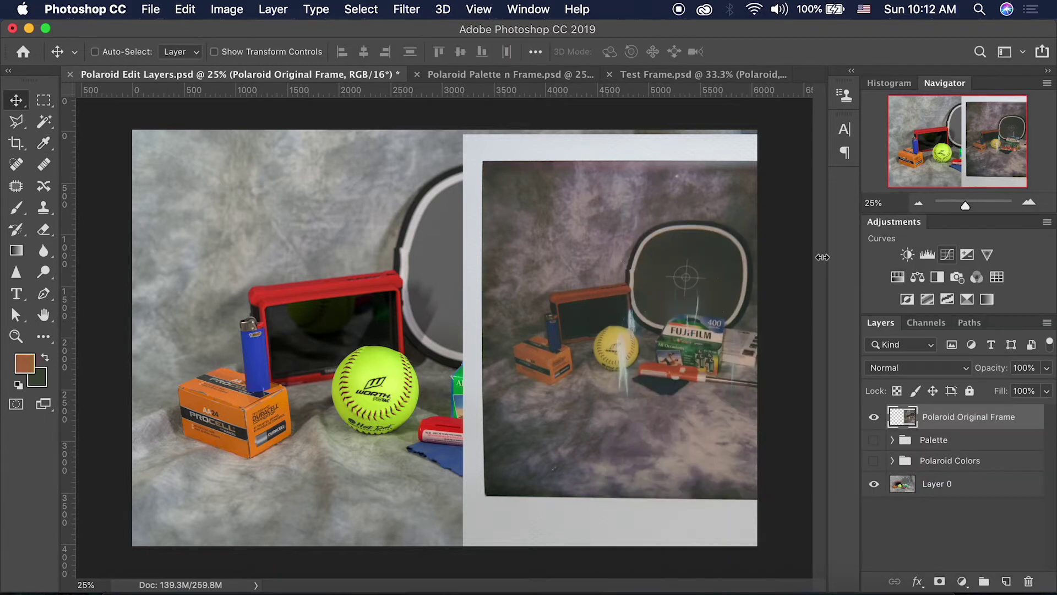
Hide the Polaroid Original Frame layer in favor of the Palette group and look through the Polaroid Colors group's adjustment layers
click(874, 418)
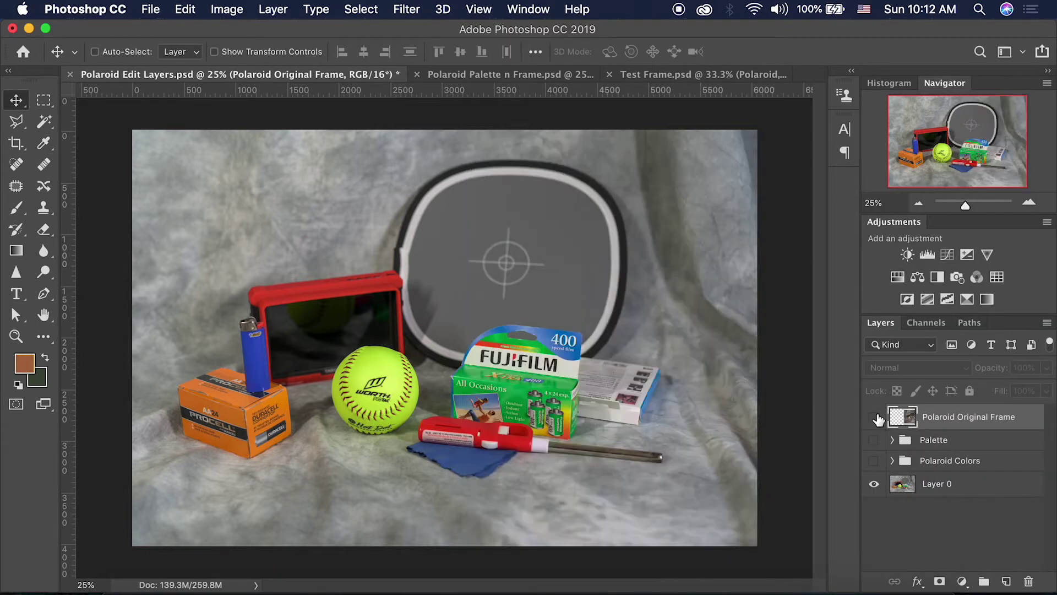
click(873, 440)
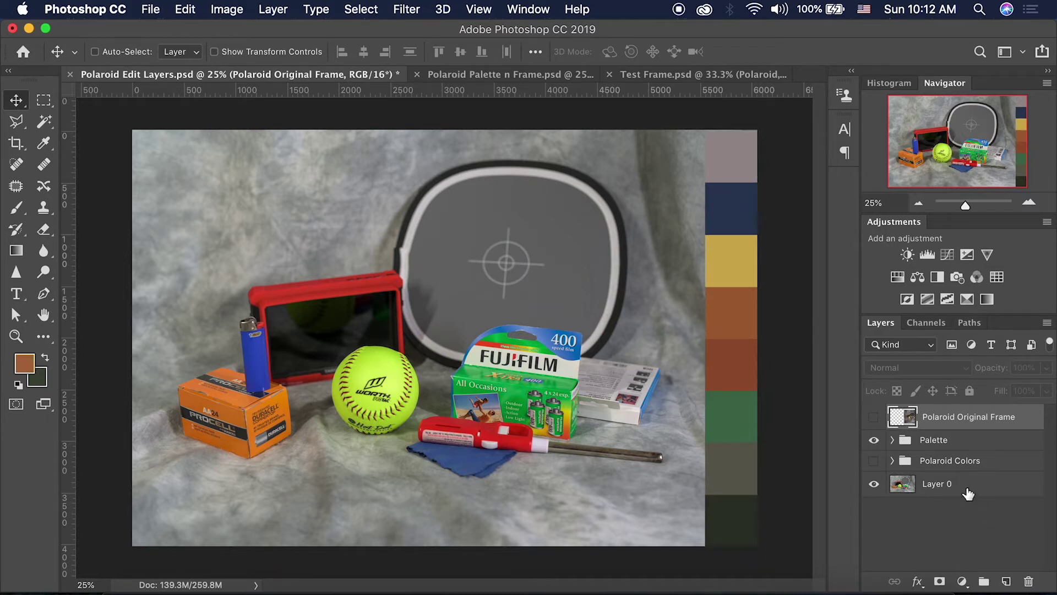
click(892, 460)
scroll(931, 496, down, 3)
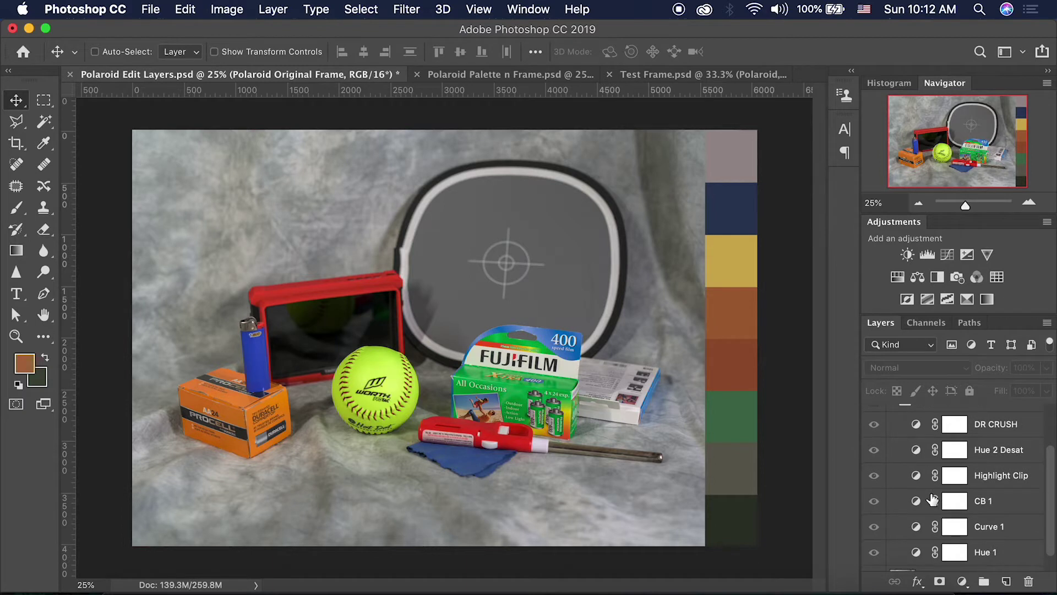
scroll(932, 499, down, 1)
scroll(929, 498, up, 4)
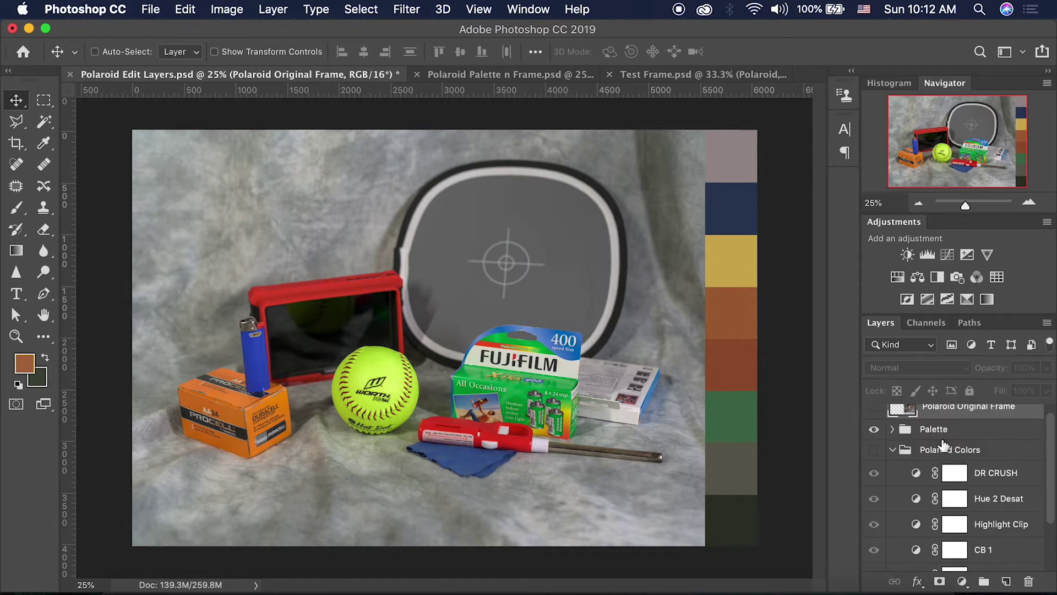
click(893, 450)
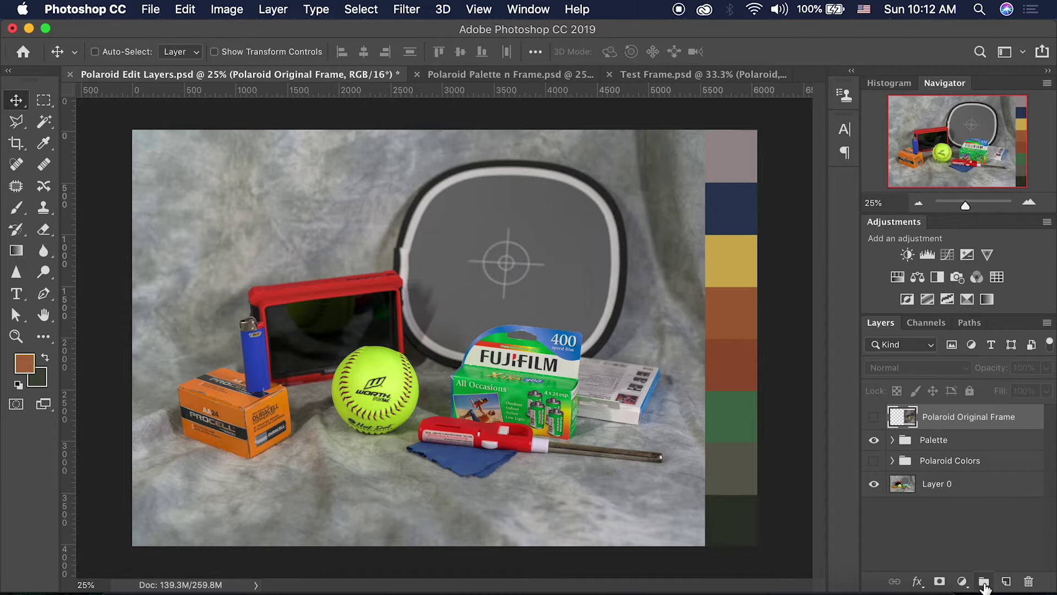
Create an empty layer group above the Polaroid Original Frame layer and ungroup it again
click(984, 582)
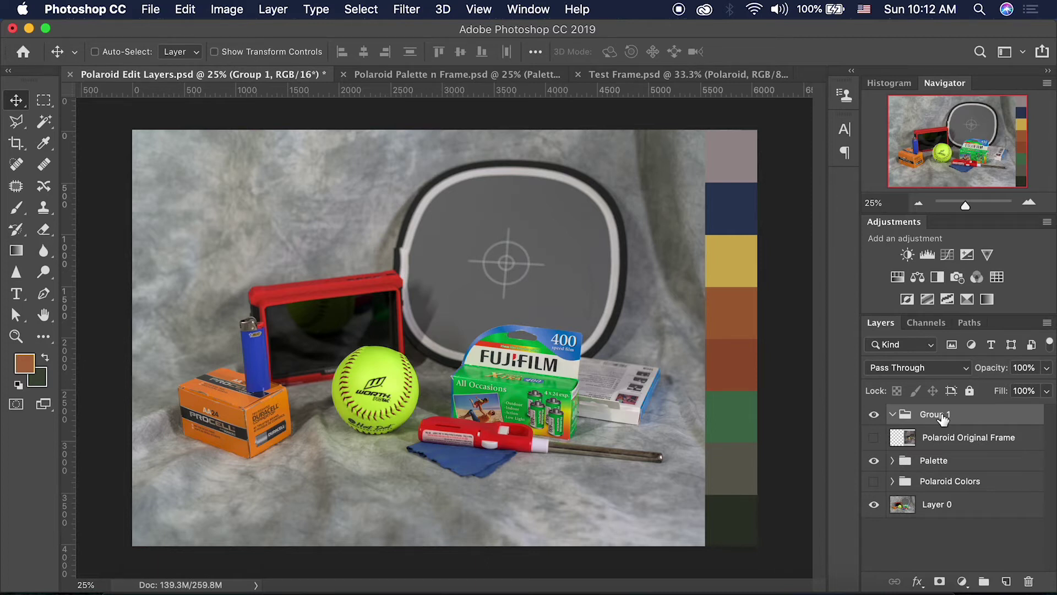
key(super+shift+g)
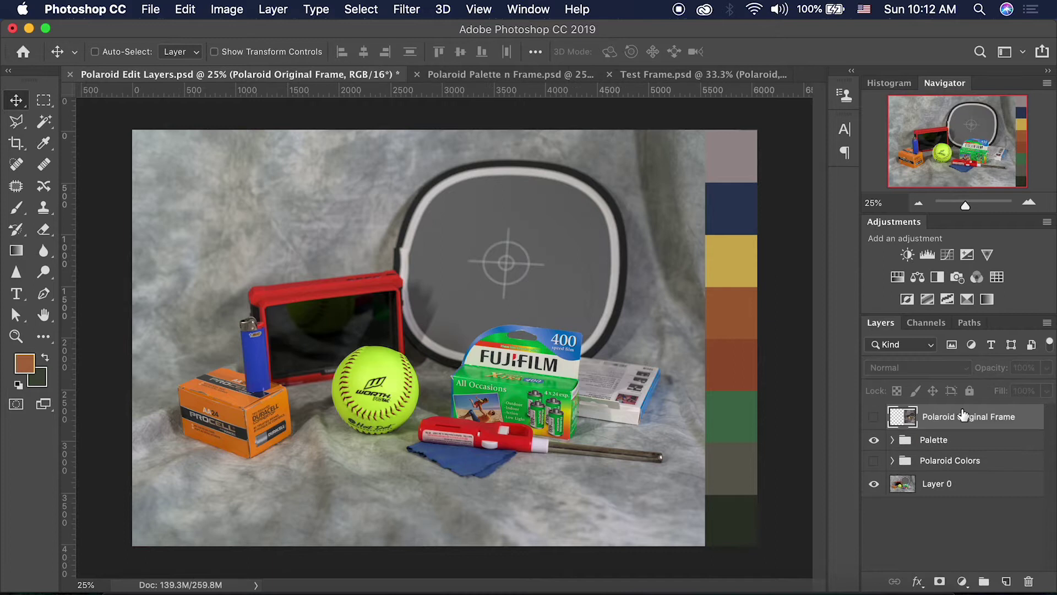
Make the Polaroid Colors group visible and expand it to look over its adjustment layers
click(980, 463)
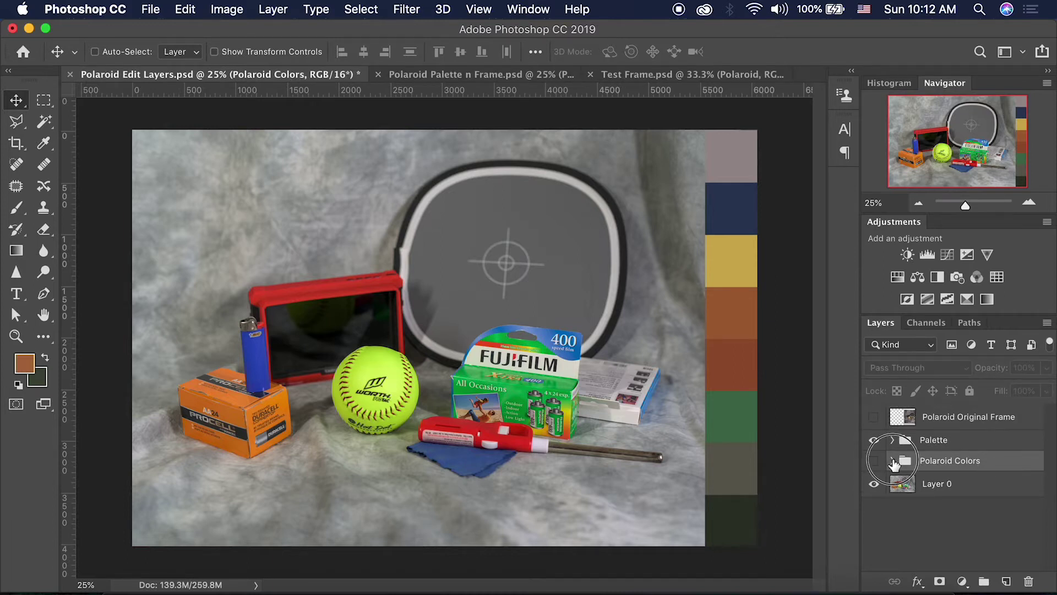
click(892, 460)
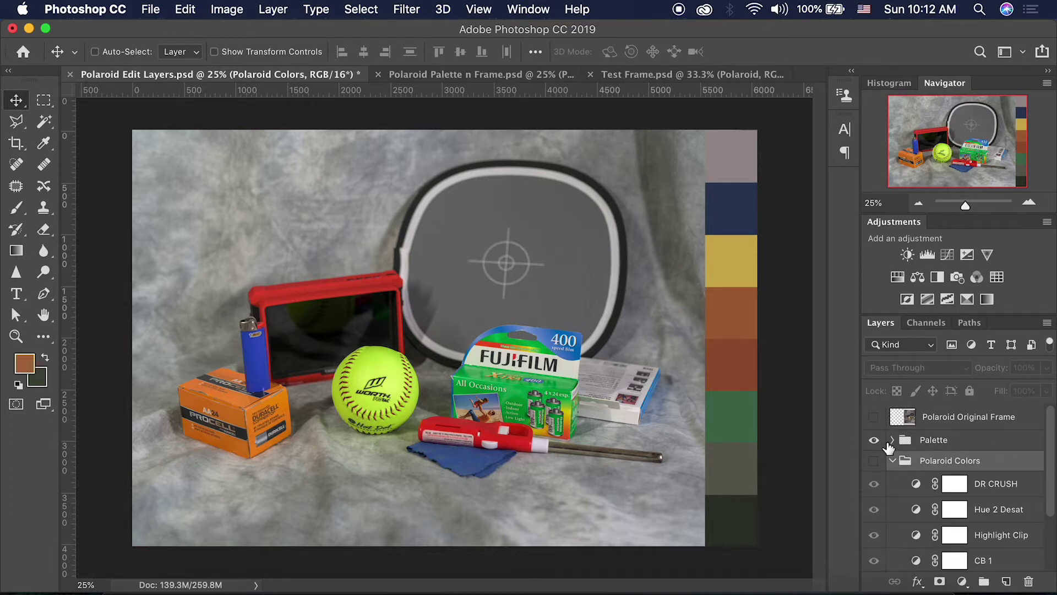
click(874, 461)
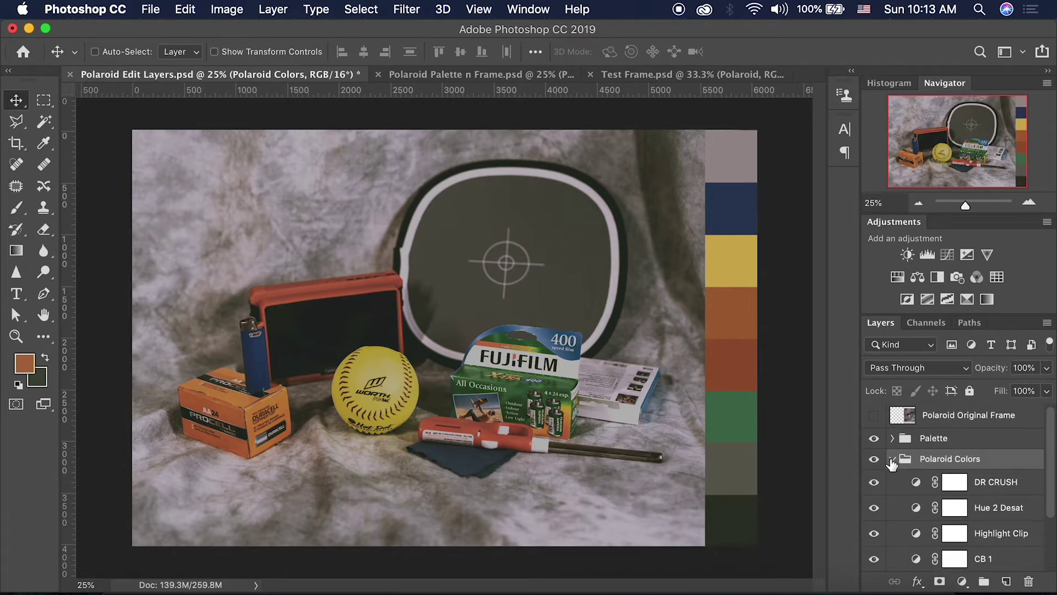
scroll(898, 485, down, 2)
scroll(914, 512, up, 2)
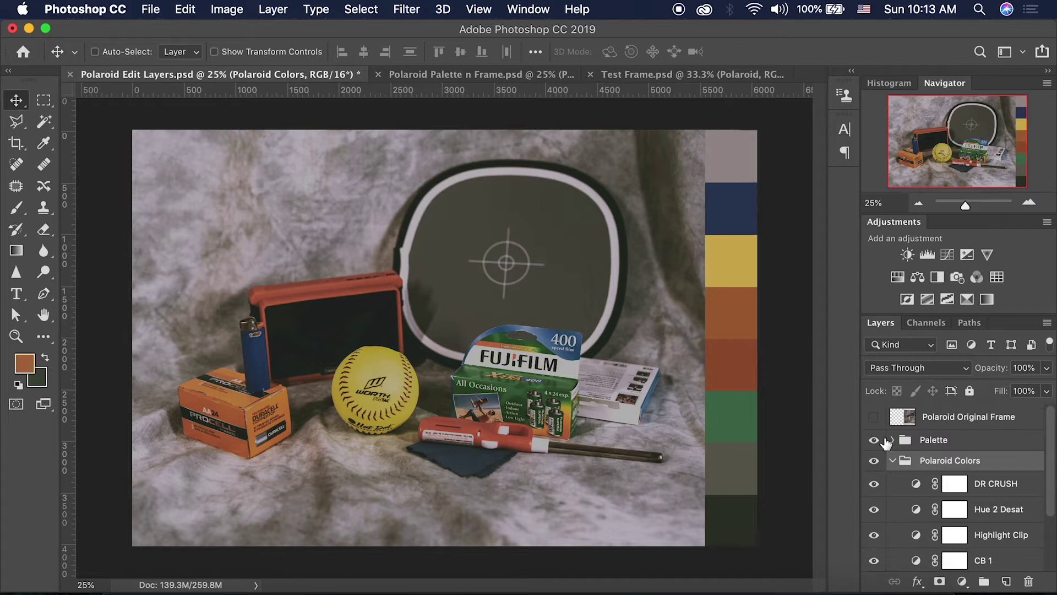
Show the Polaroid Original Frame layer to compare it with the color-matched photo, collapse Polaroid Colors, and hide the scan again
click(873, 417)
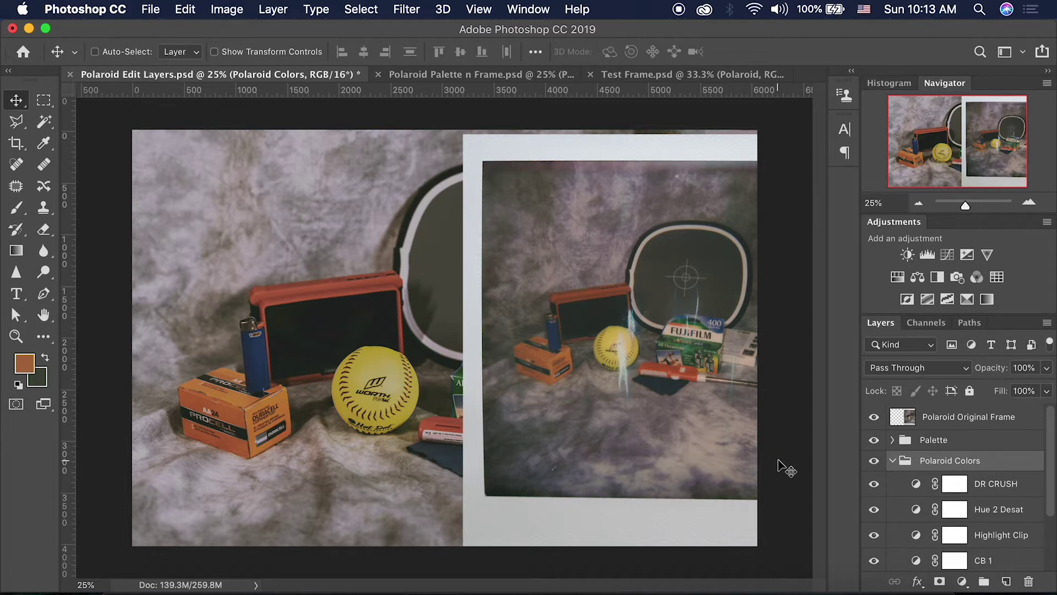
click(893, 461)
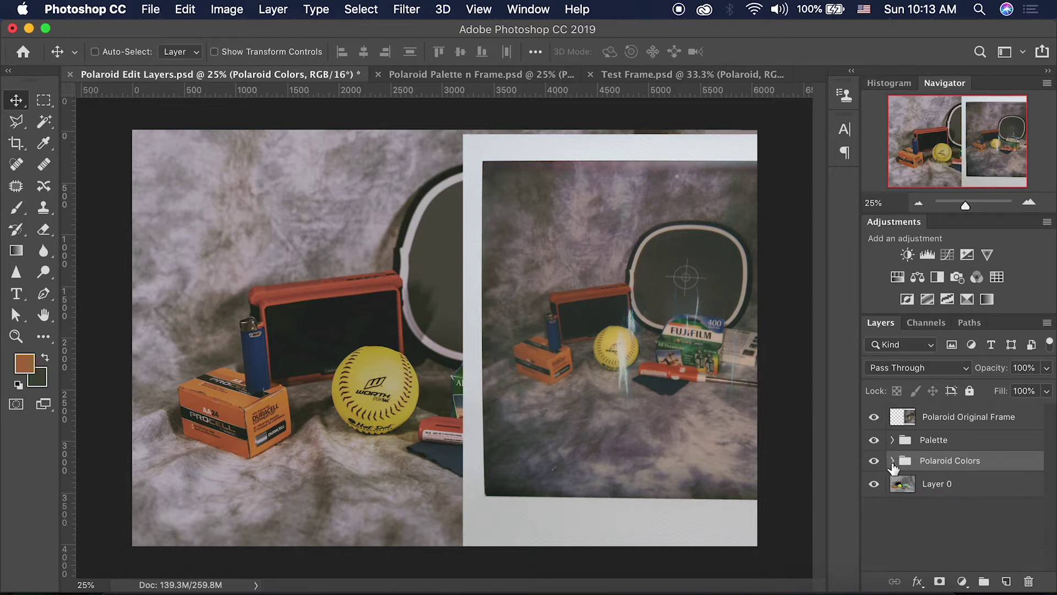
click(874, 417)
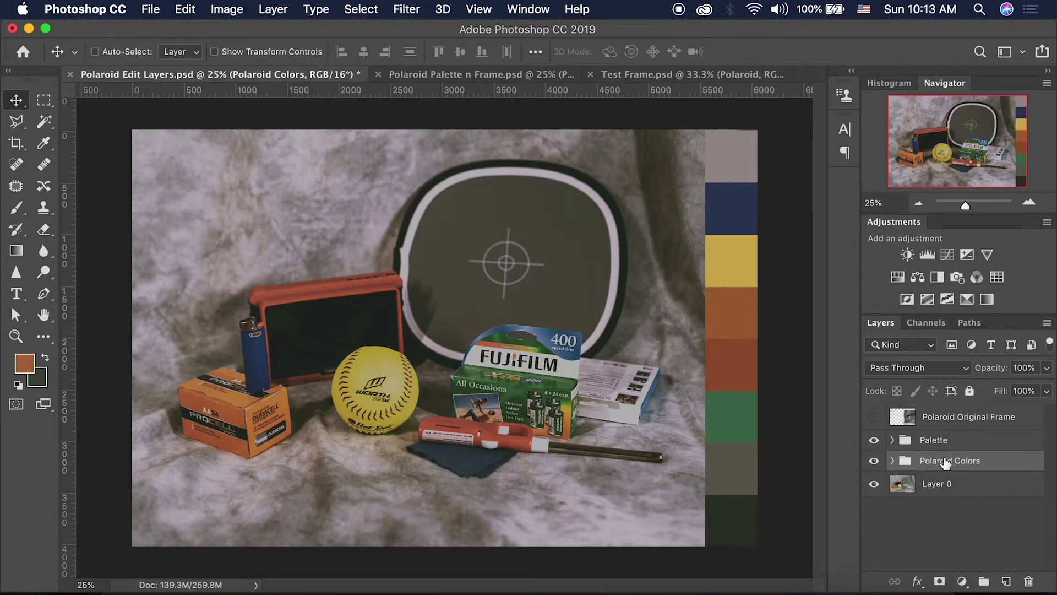
Try the Polaroid Colors group above the Palette group, restore the order, and briefly show the Polaroid scan for comparison
drag(886, 461, 888, 431)
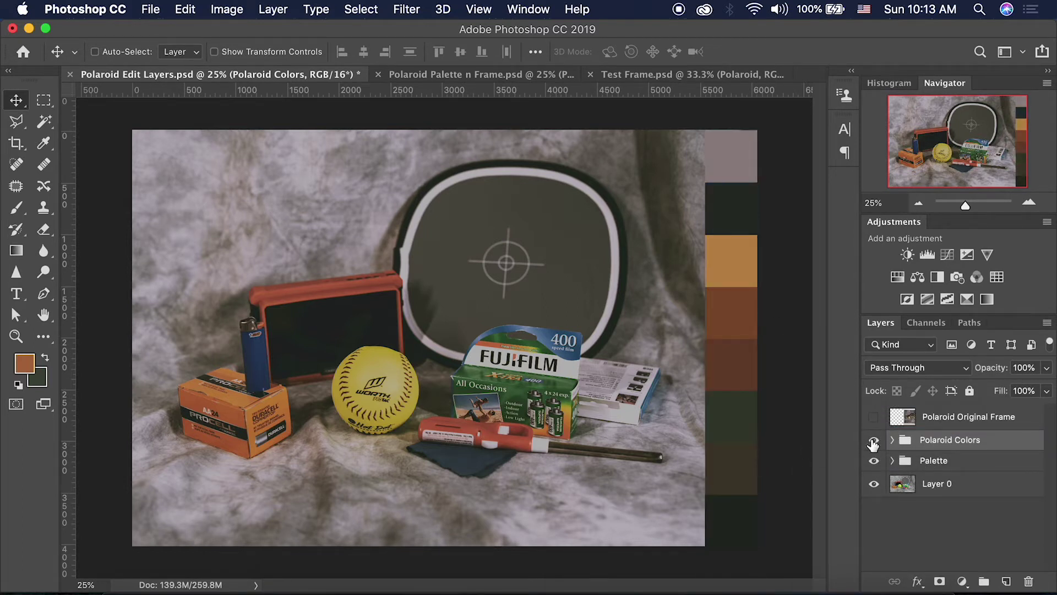
drag(900, 441, 912, 471)
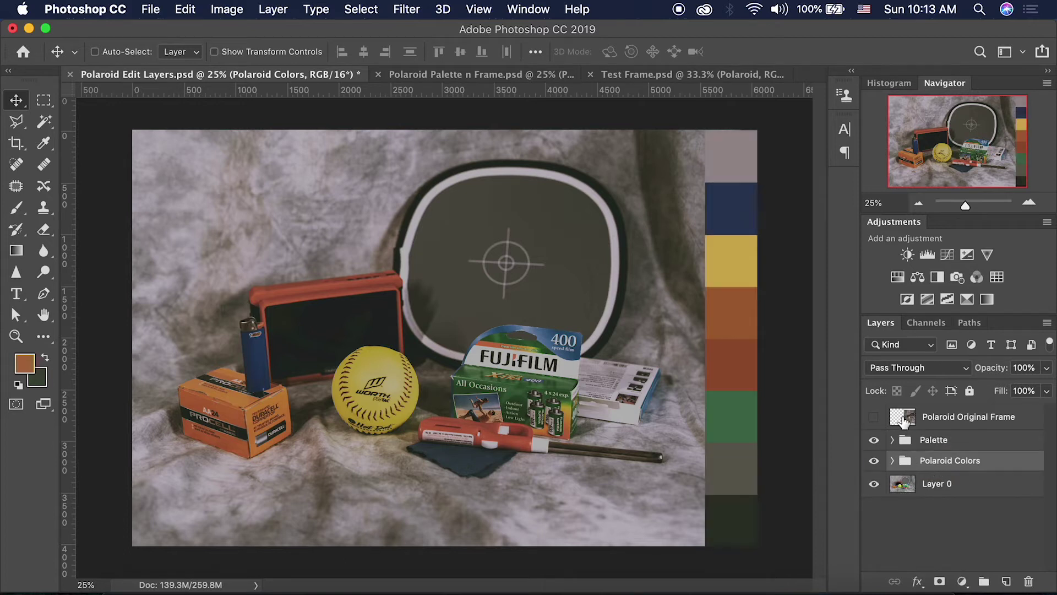
click(873, 418)
click(873, 418)
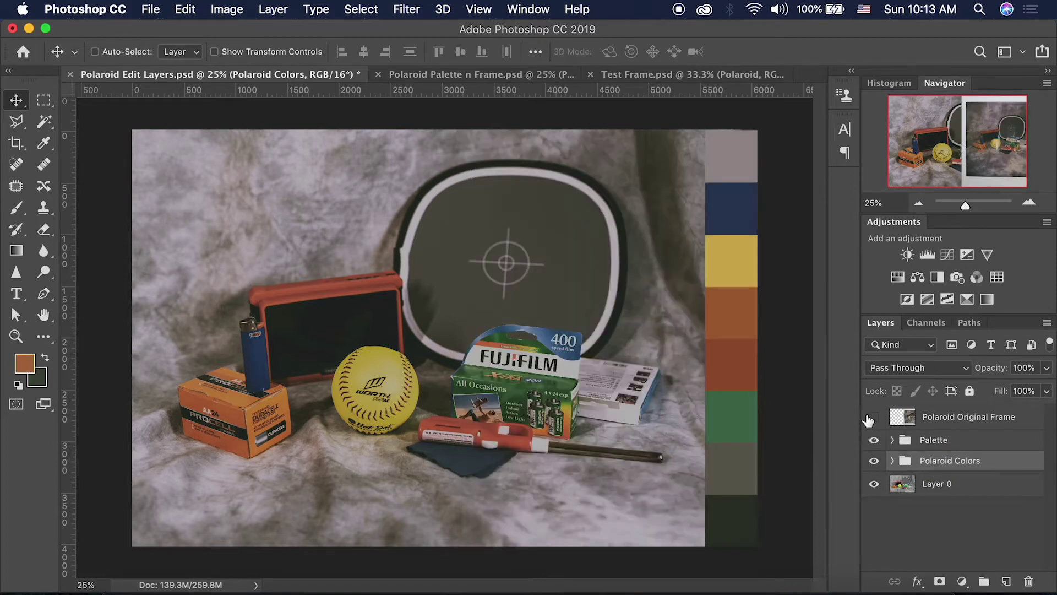
Expand the Polaroid Colors group and hide all its adjustment layers except Hue 1
click(892, 460)
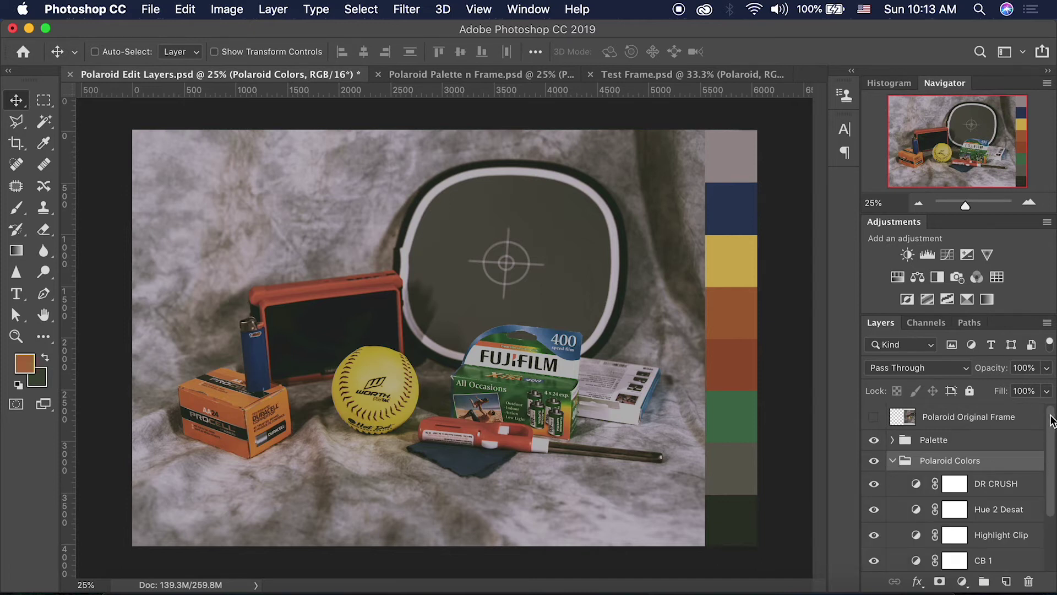
scroll(1050, 472, down, 3)
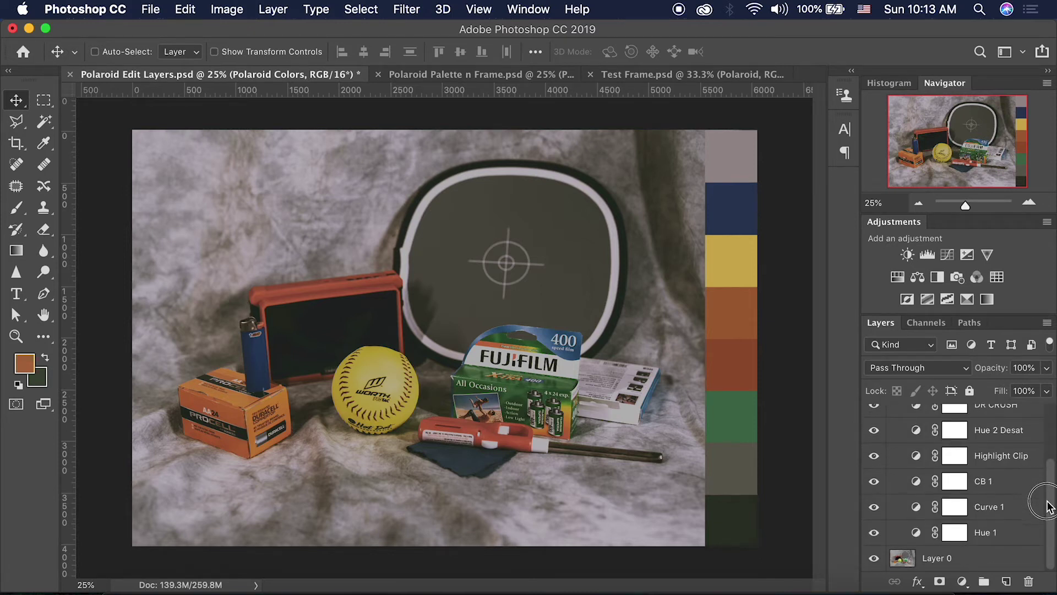
drag(873, 531, 870, 413)
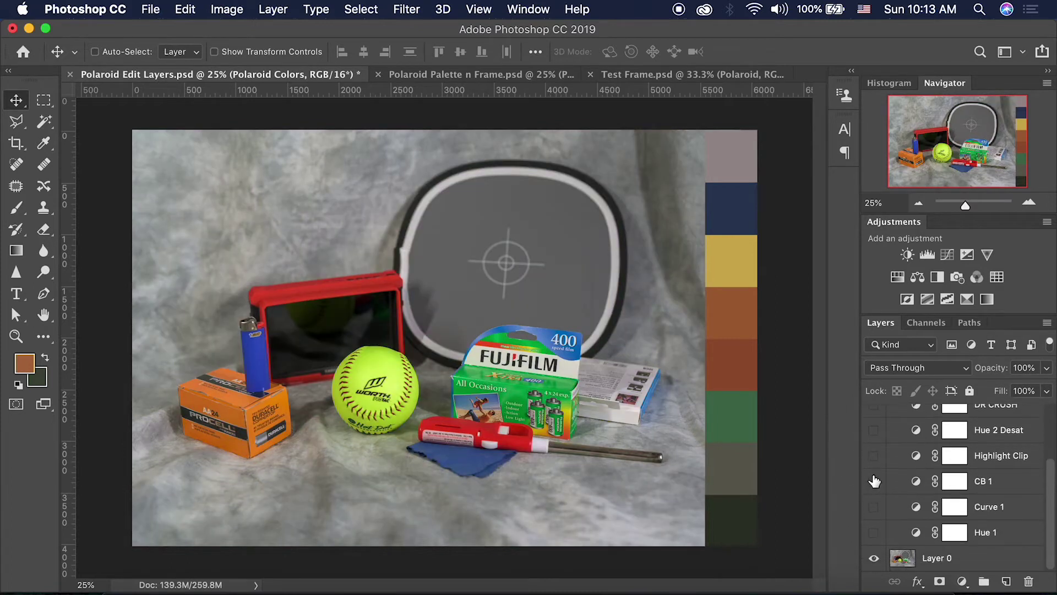
click(914, 532)
click(873, 532)
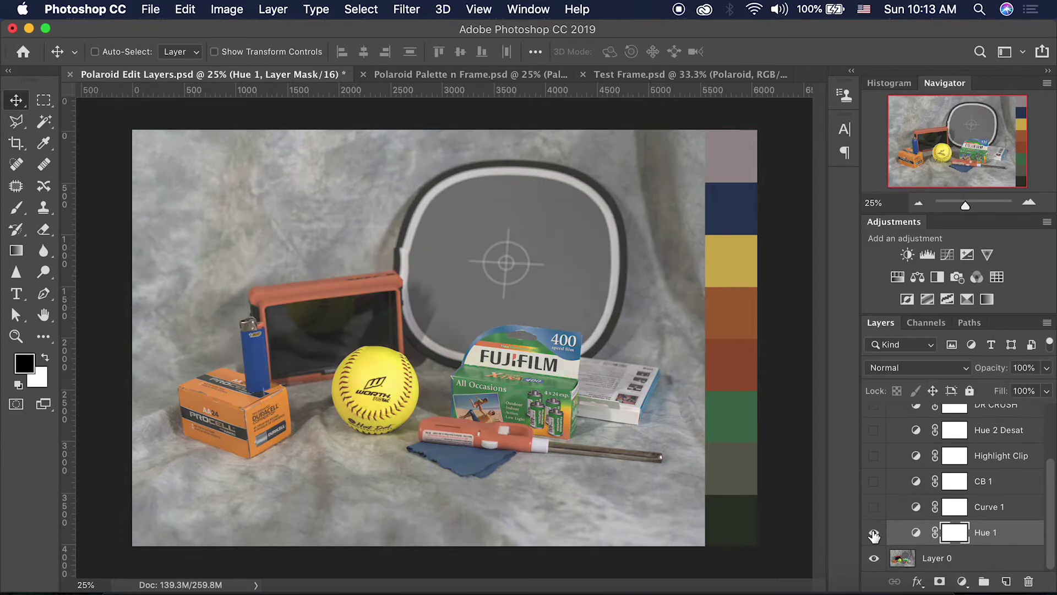
View the Hue 1 layer's Hue/Saturation properties and locate the command for adding a Hue/Saturation adjustment layer
double_click(914, 535)
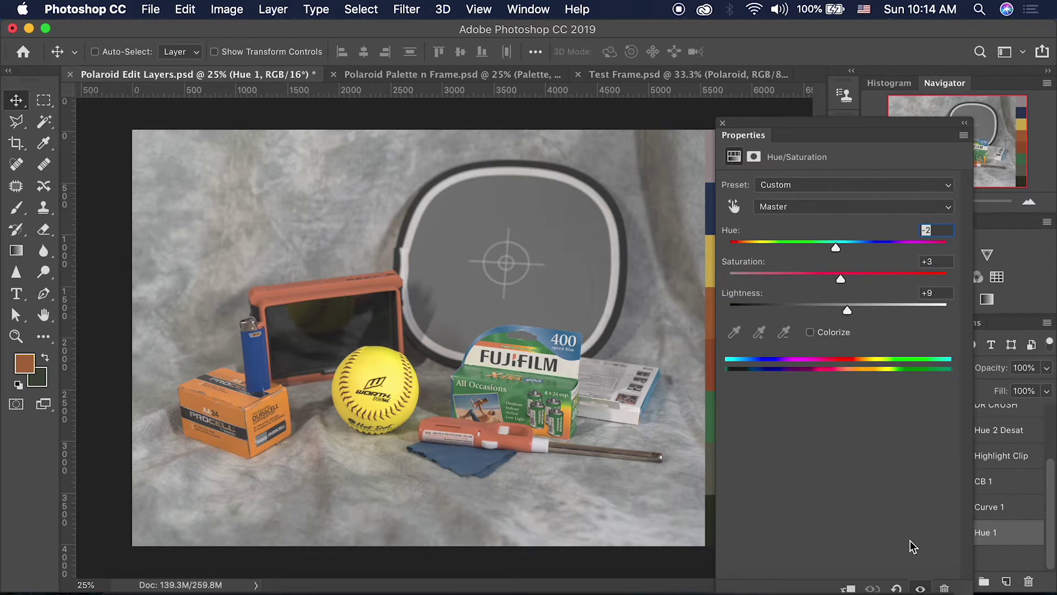
click(717, 120)
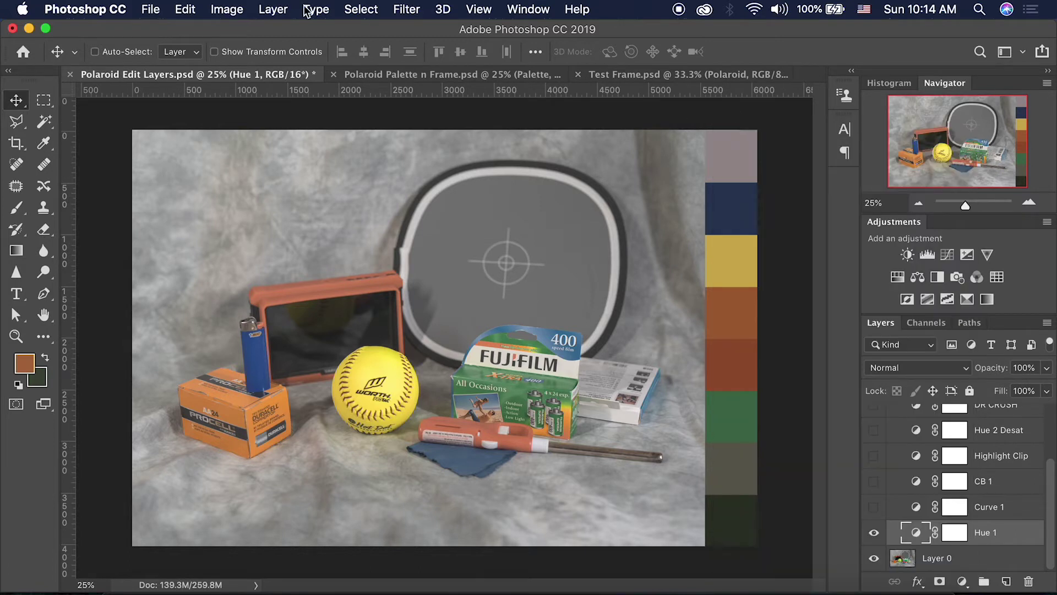
click(246, 11)
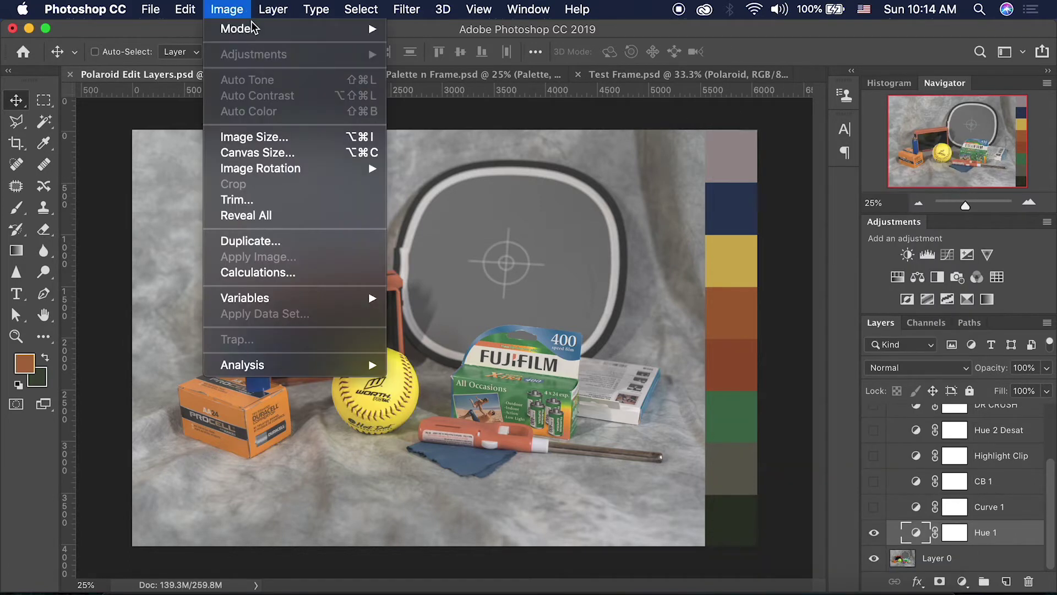
mouse_move(273, 5)
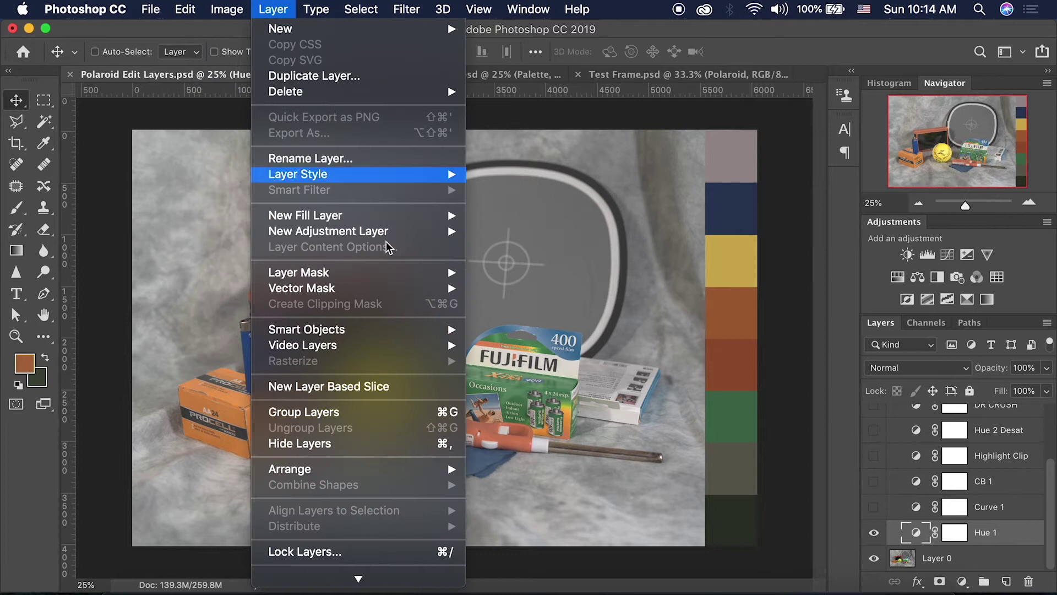
mouse_move(396, 234)
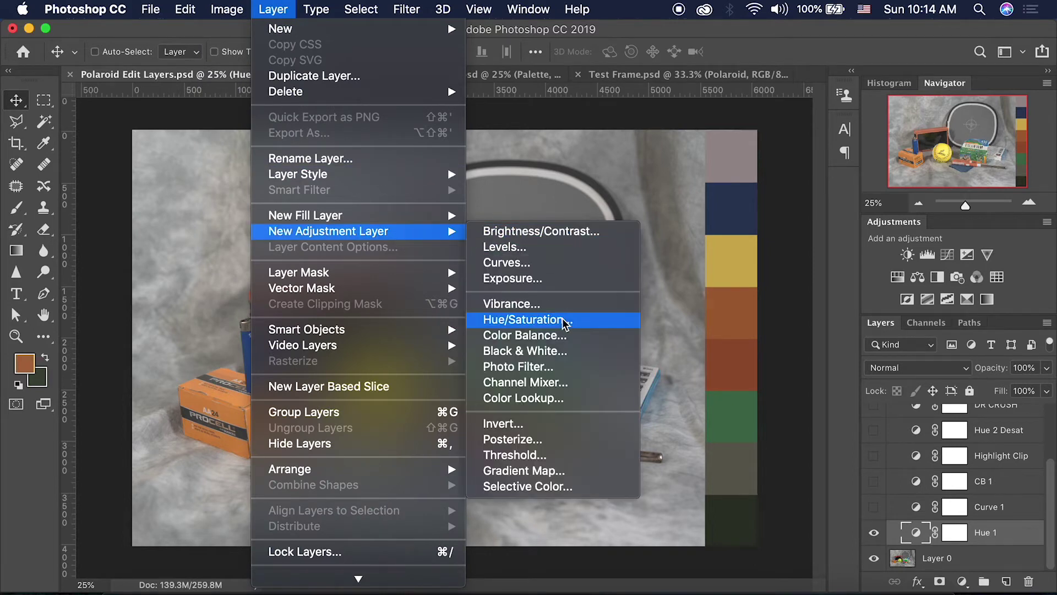
click(907, 264)
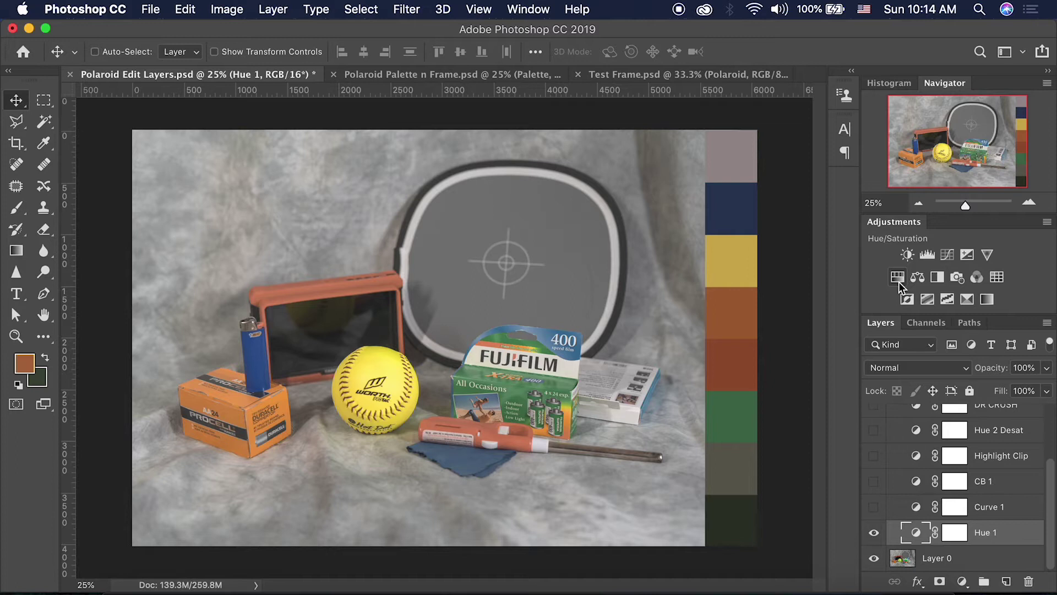
In the Hue 1 adjustment's Reds range, reduce the lightness to +18
double_click(917, 533)
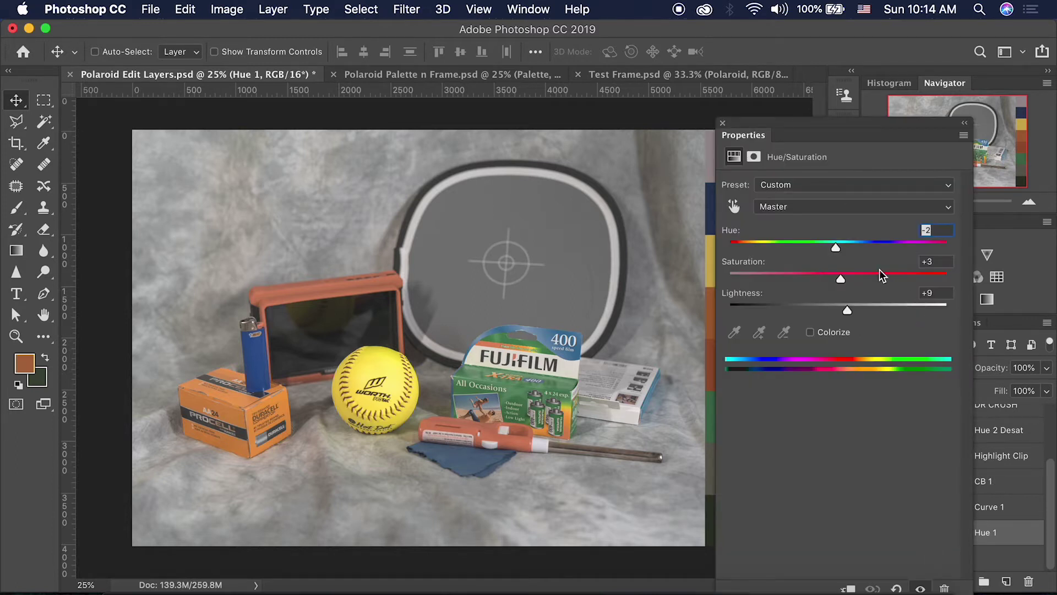
drag(837, 137, 554, 364)
click(533, 431)
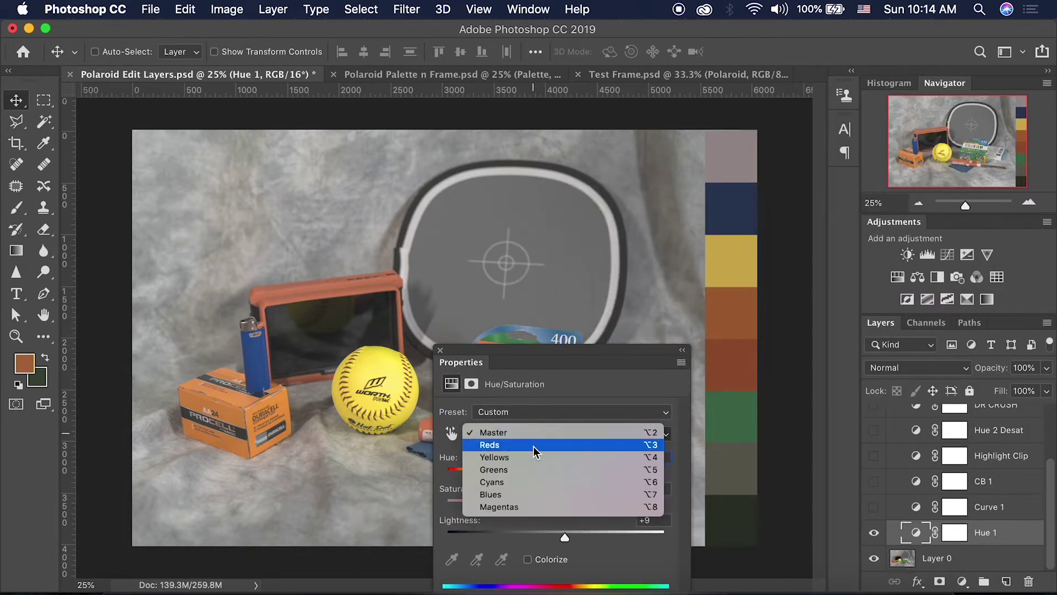
click(533, 446)
drag(483, 353, 147, 294)
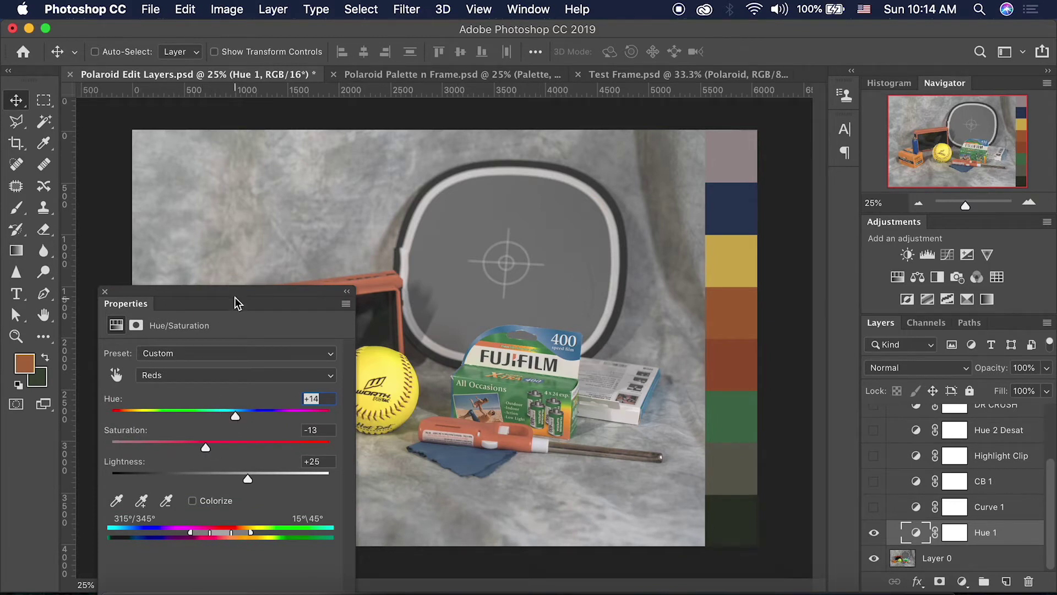
drag(235, 296, 240, 349)
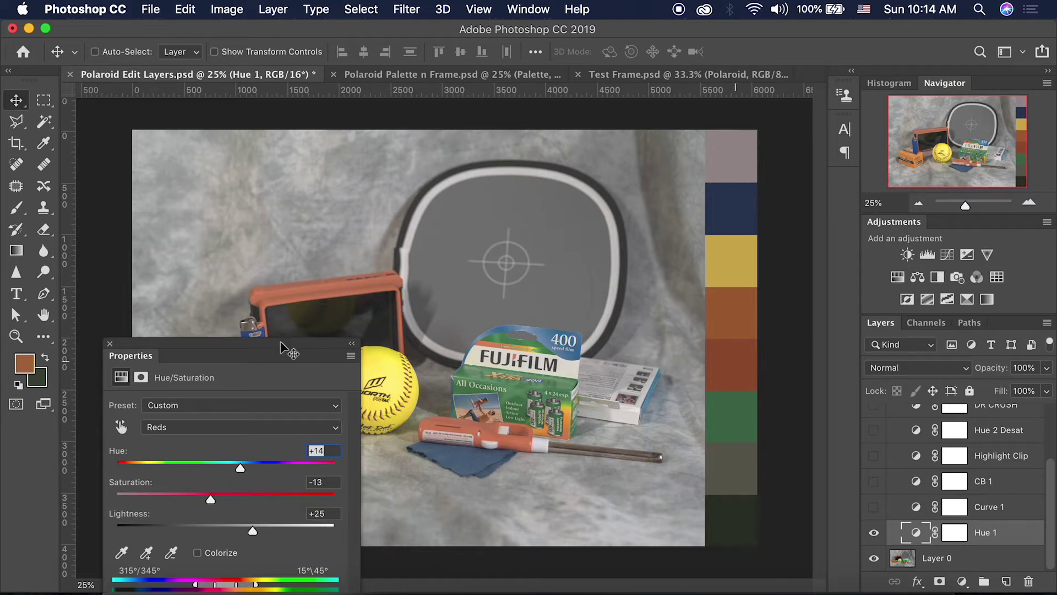
drag(251, 362, 544, 387)
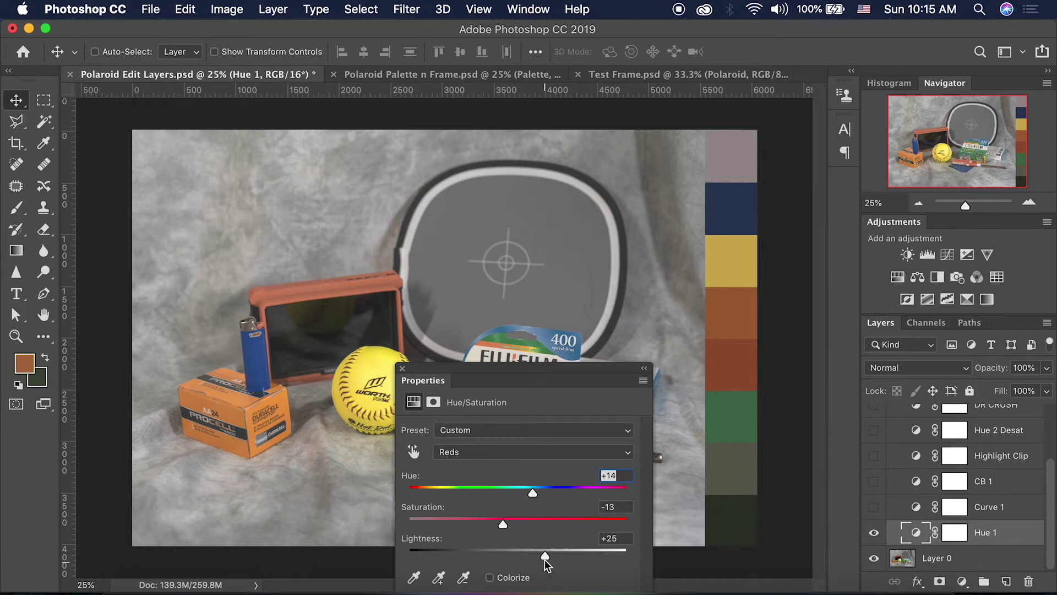
drag(544, 556, 534, 556)
Move the Palette group beside the orange-red device to compare colors, and return it to the photo's right edge
scroll(1023, 530, up, 3)
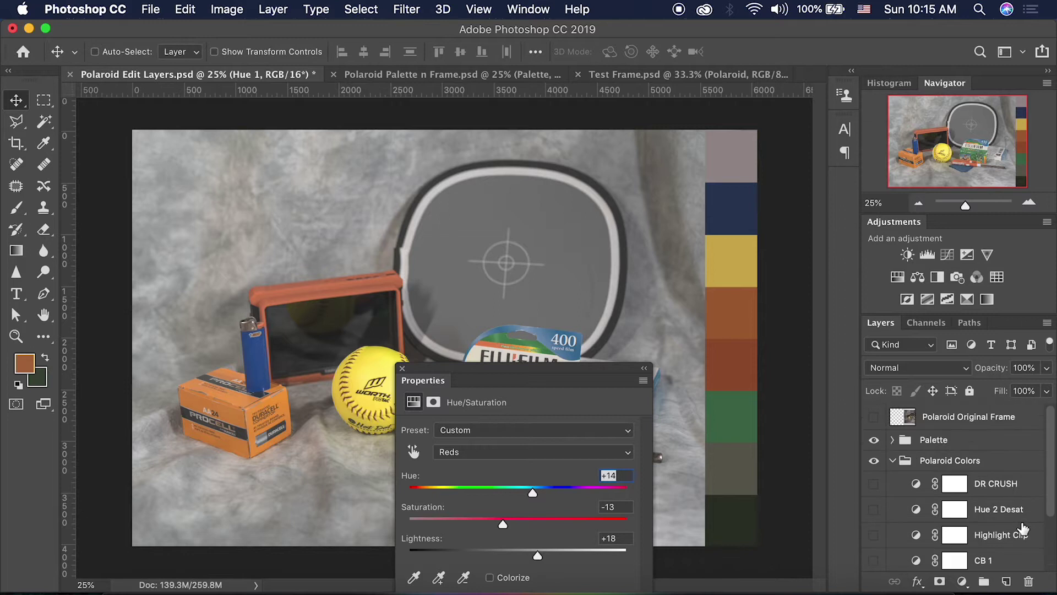
click(994, 447)
drag(741, 312, 371, 266)
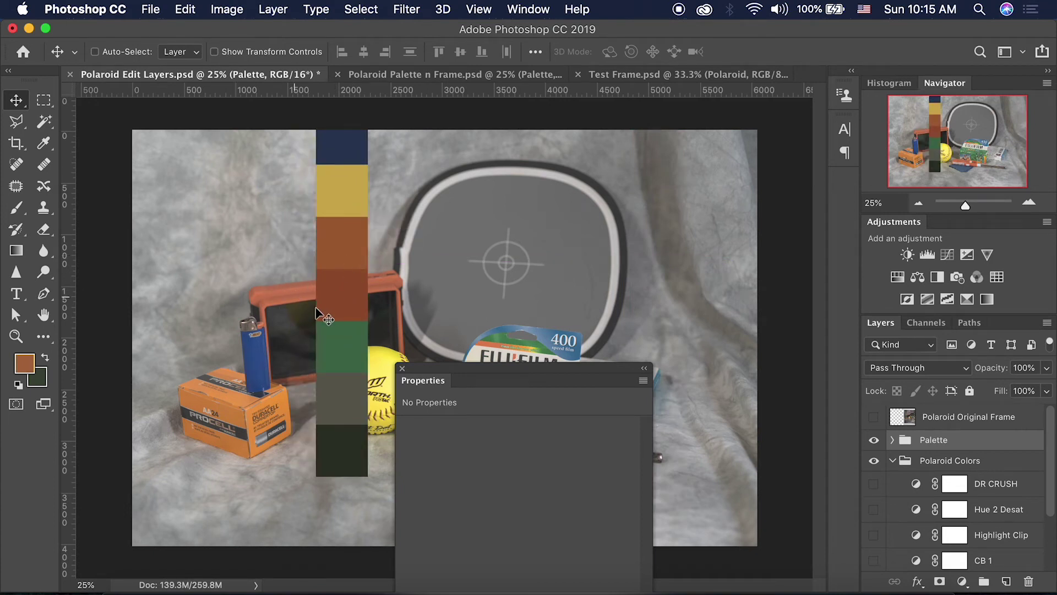
drag(358, 311, 724, 376)
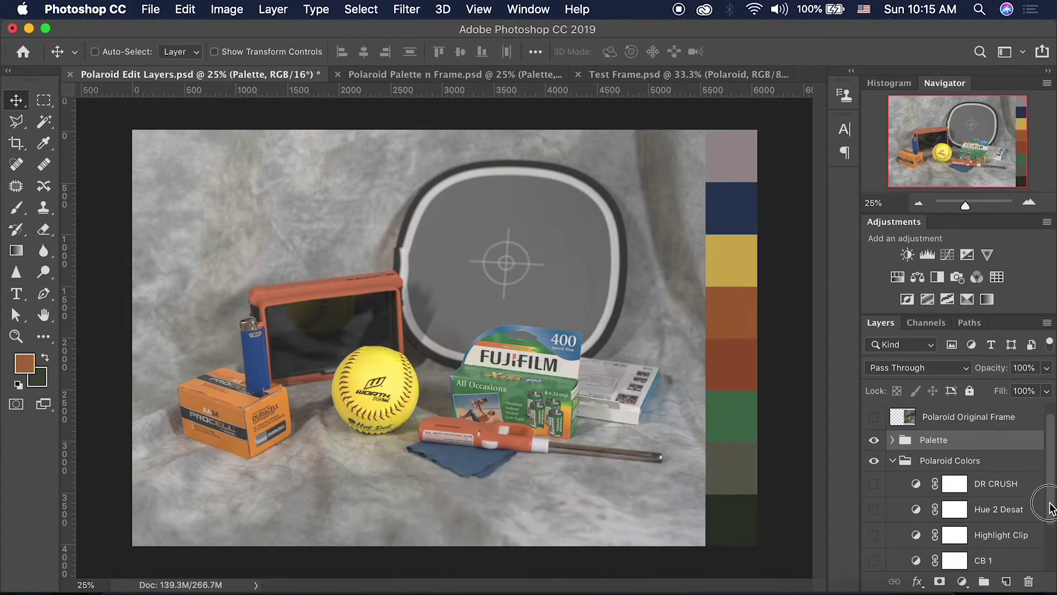
Reopen the Hue 1 adjustment and review its Reds range against the photo and the palette
scroll(1045, 503, down, 3)
double_click(915, 537)
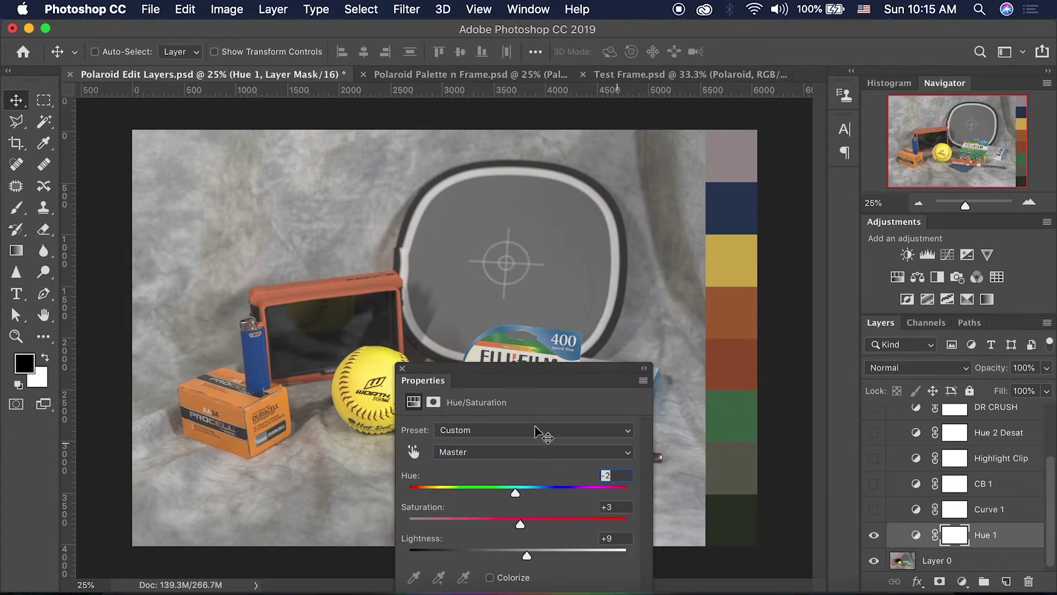
drag(495, 377, 615, 329)
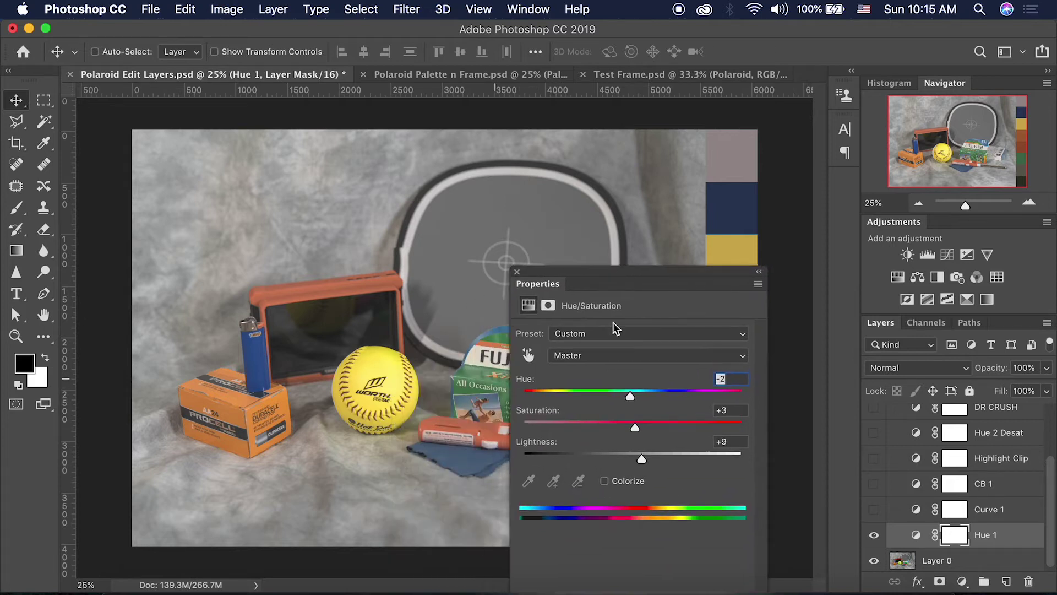
click(600, 357)
click(599, 365)
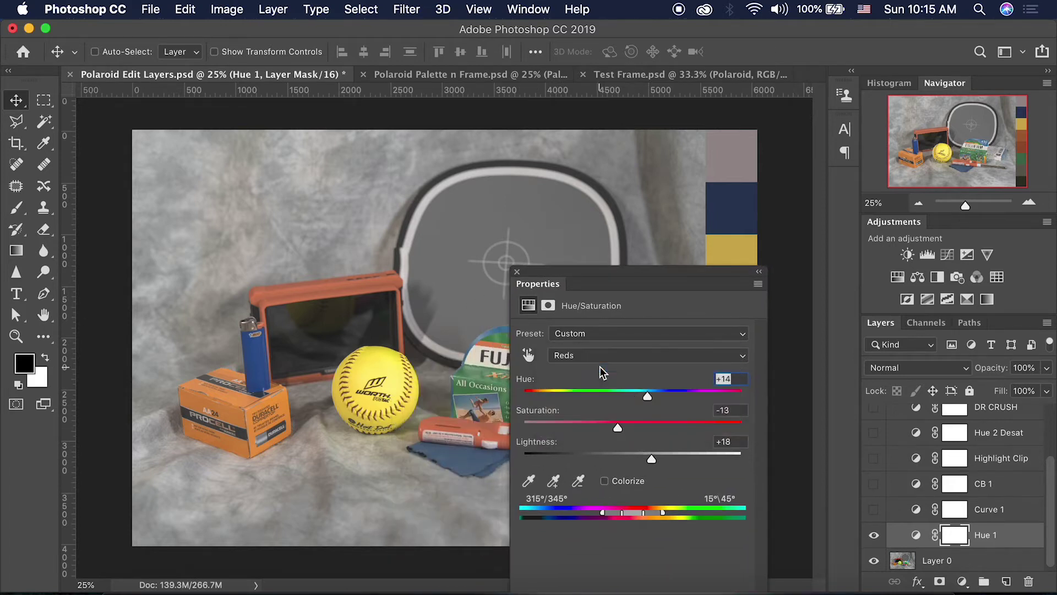
click(601, 280)
drag(608, 283, 325, 467)
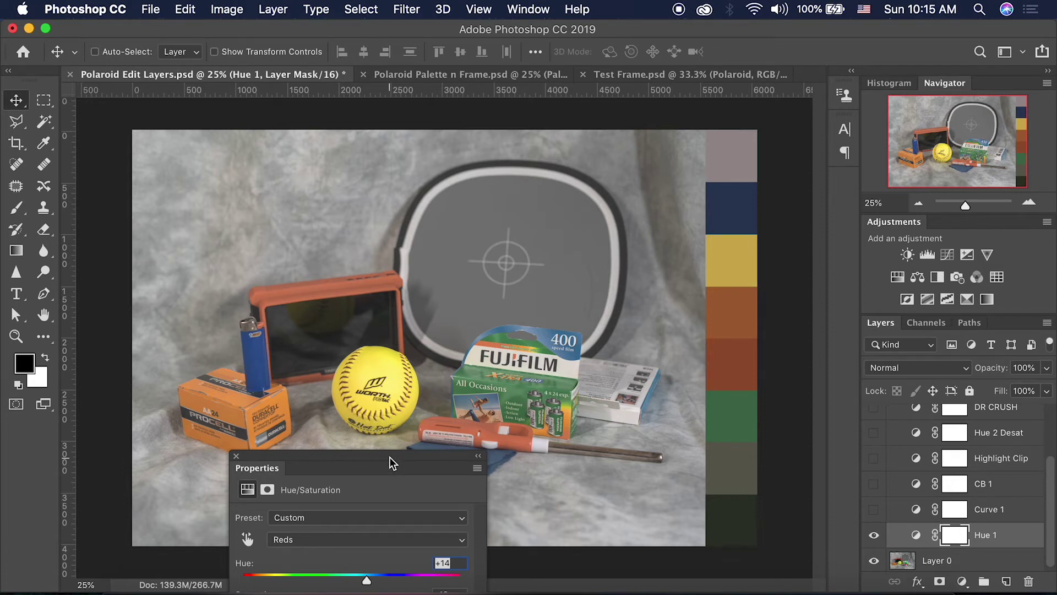
drag(389, 457, 301, 141)
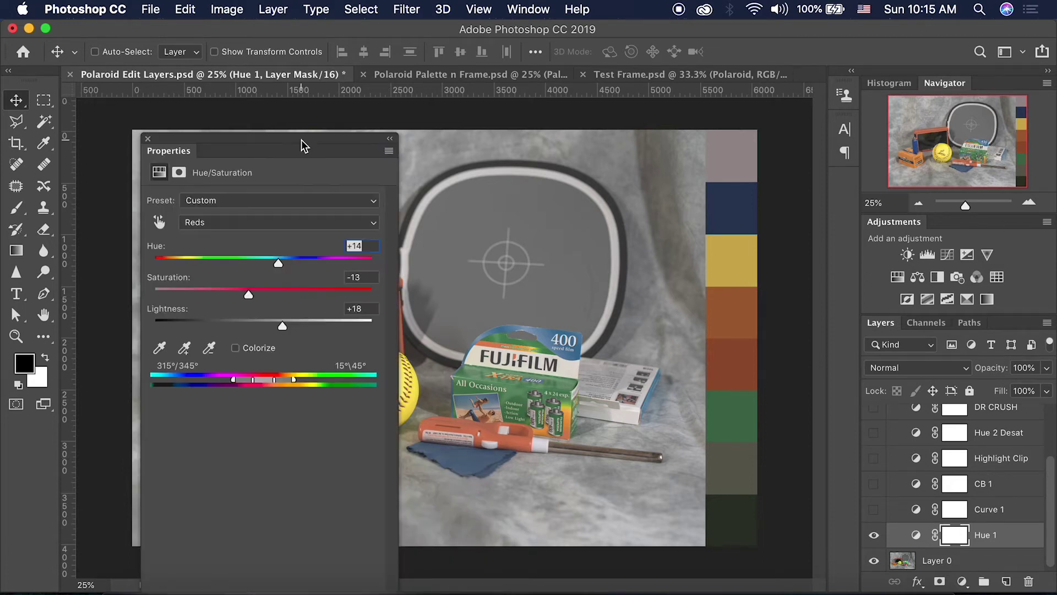
Review the Greens, Yellows and Cyans settings of the Hue 1 adjustment
click(279, 224)
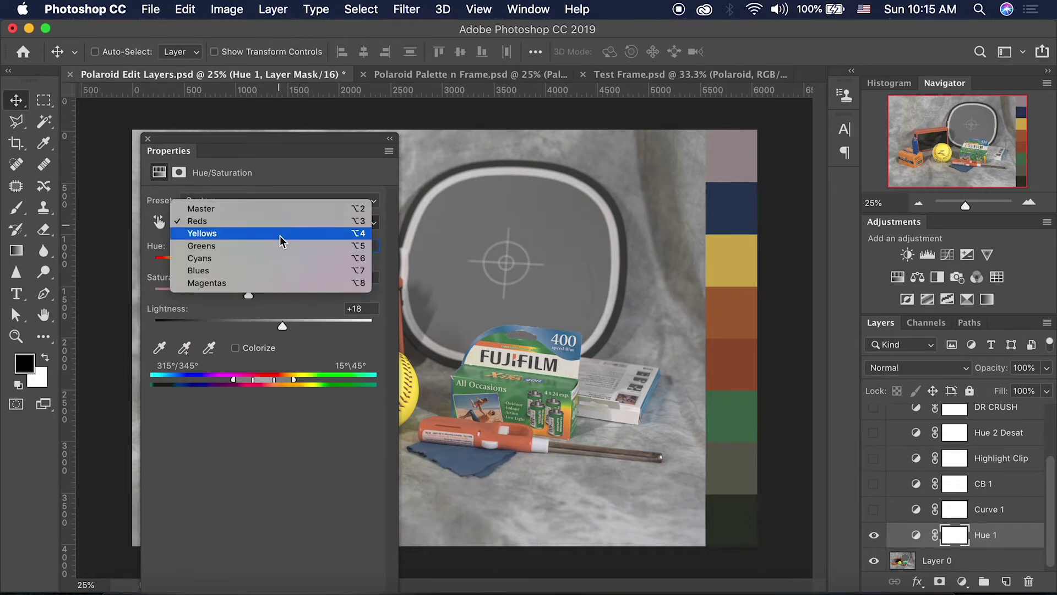
click(281, 246)
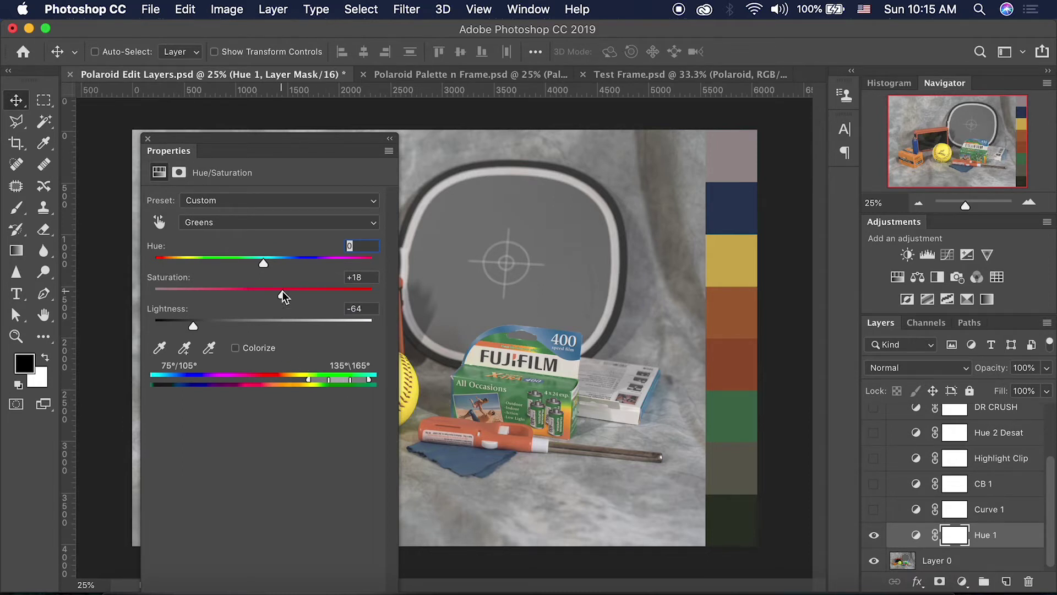
click(230, 222)
click(229, 209)
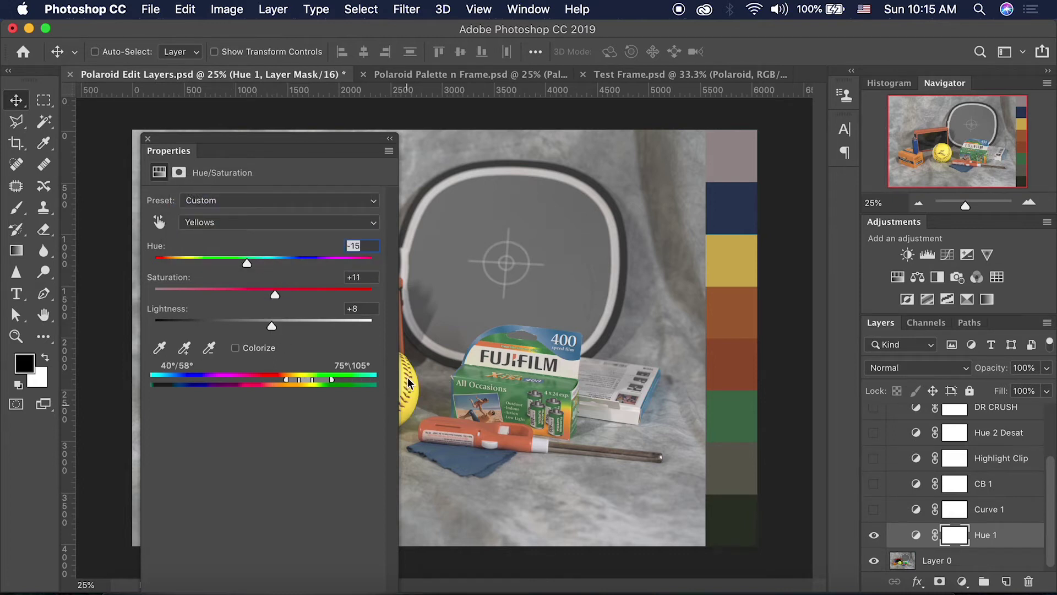
click(260, 225)
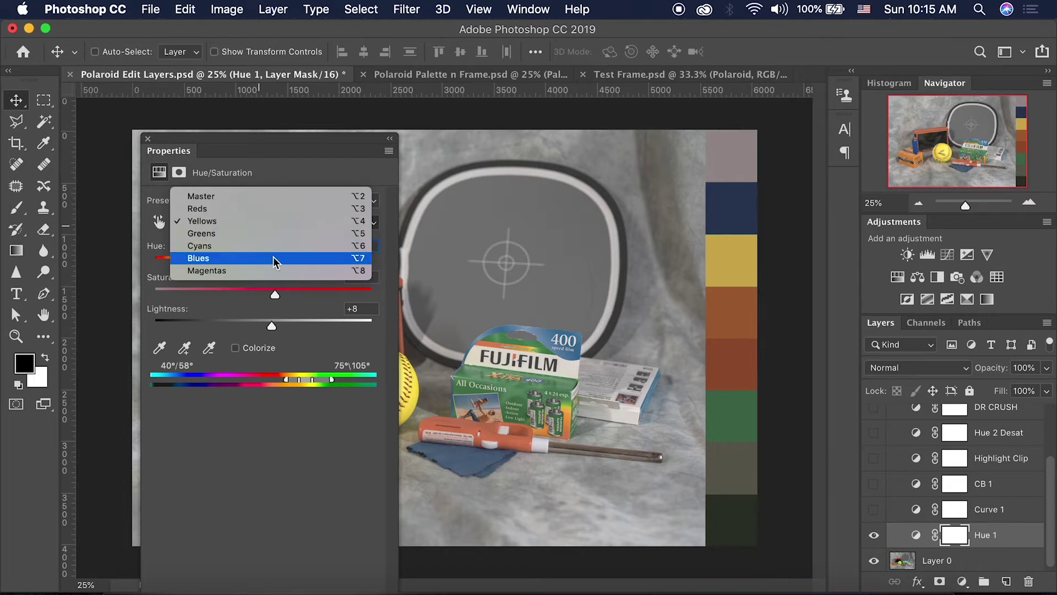
click(271, 246)
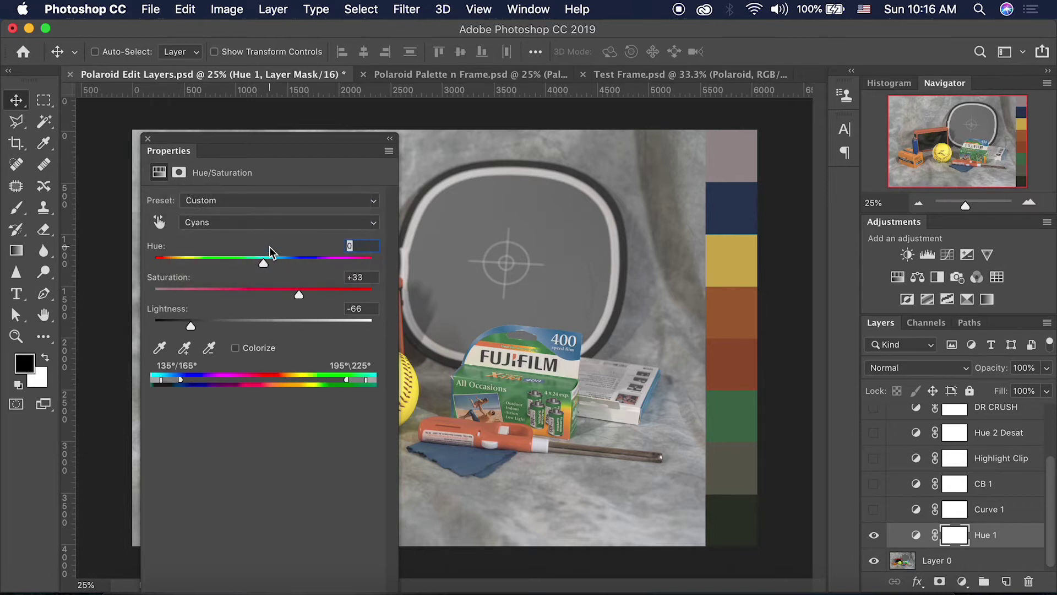
drag(292, 157, 258, 172)
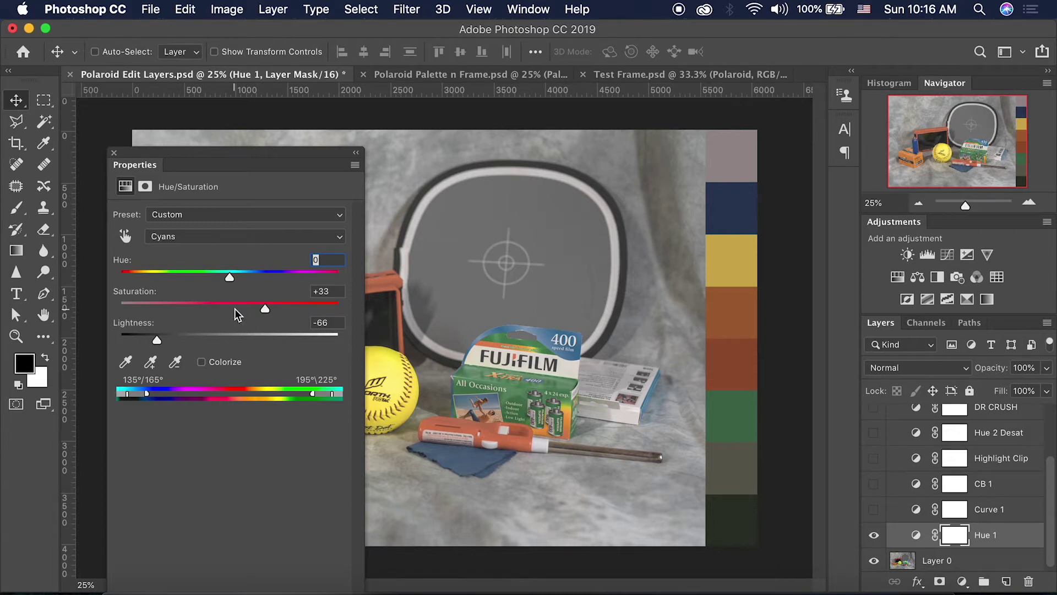
In Hue 1's Blues range, set the hue to about +1 with lightness at -71, and close the properties
click(230, 240)
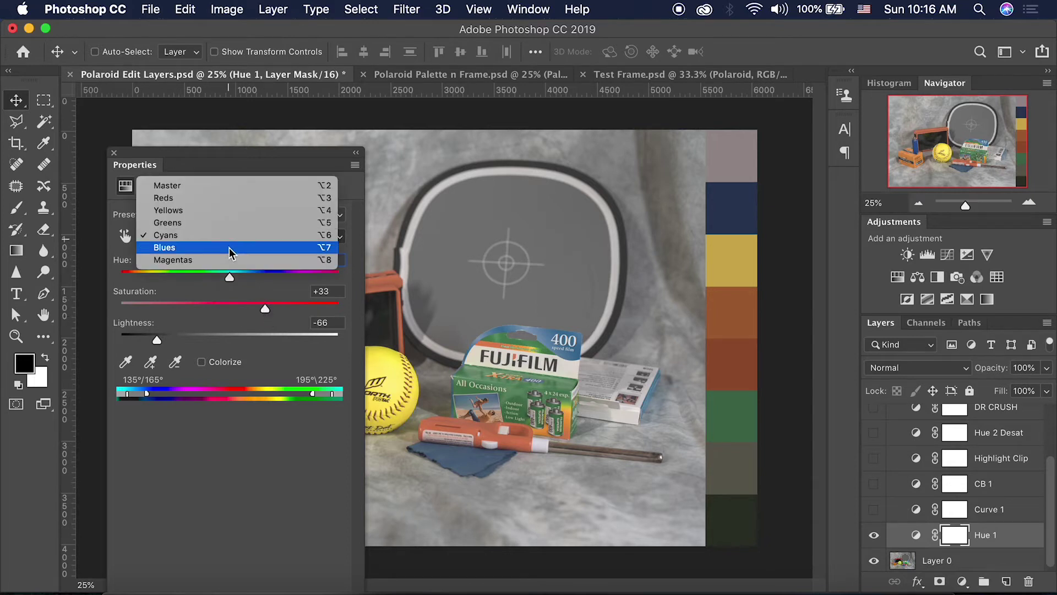
click(230, 246)
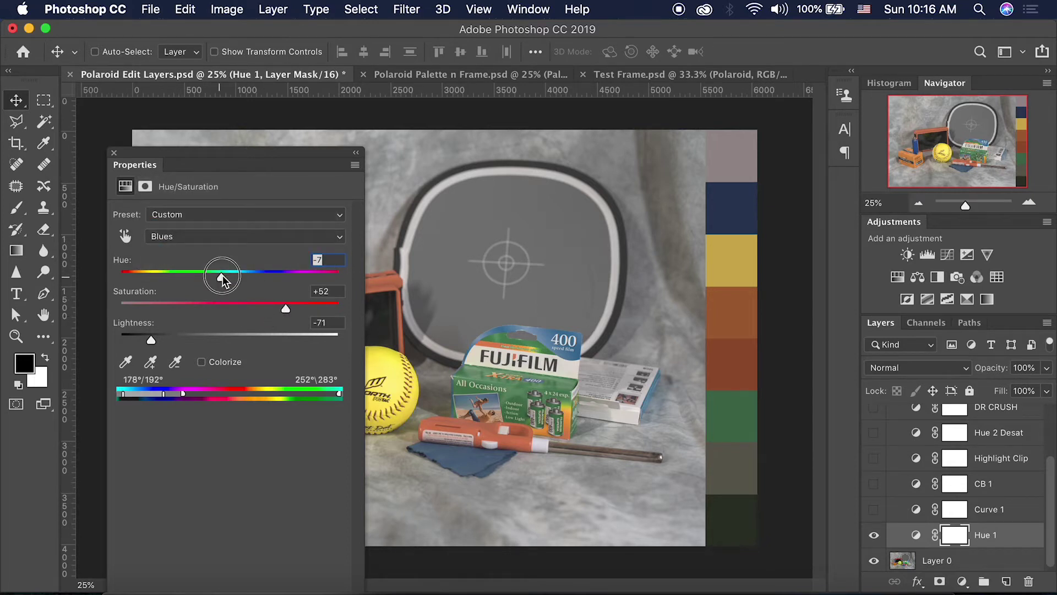
drag(222, 275, 232, 276)
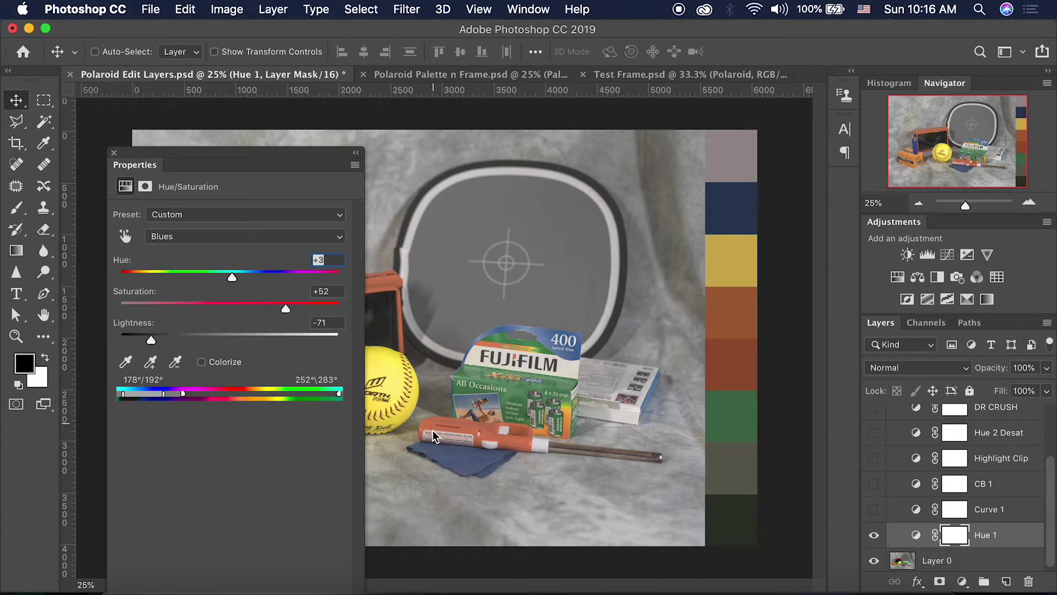
drag(259, 171, 559, 315)
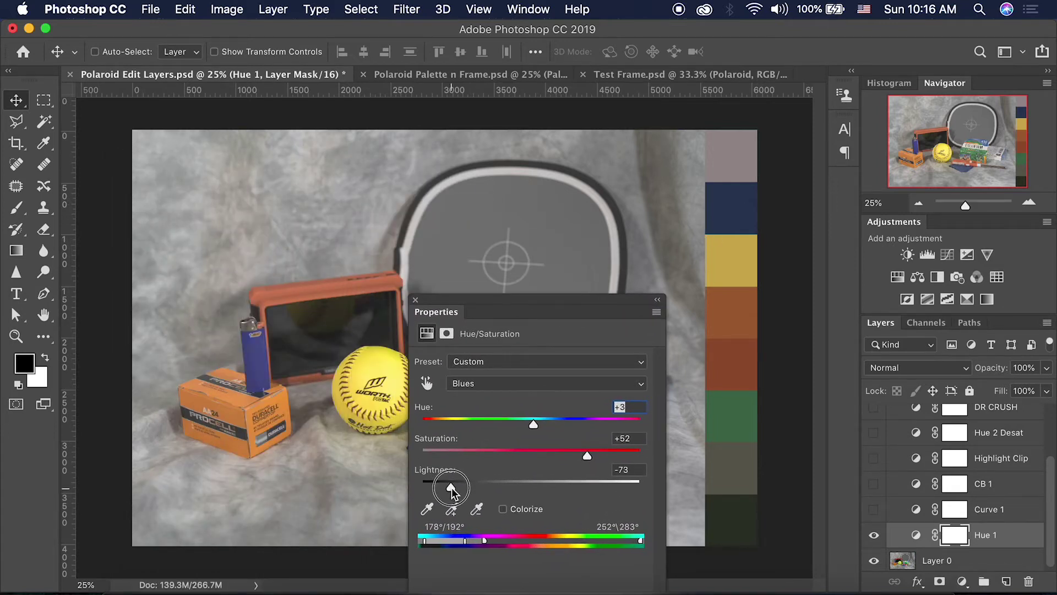
drag(452, 487, 453, 487)
drag(540, 429, 531, 430)
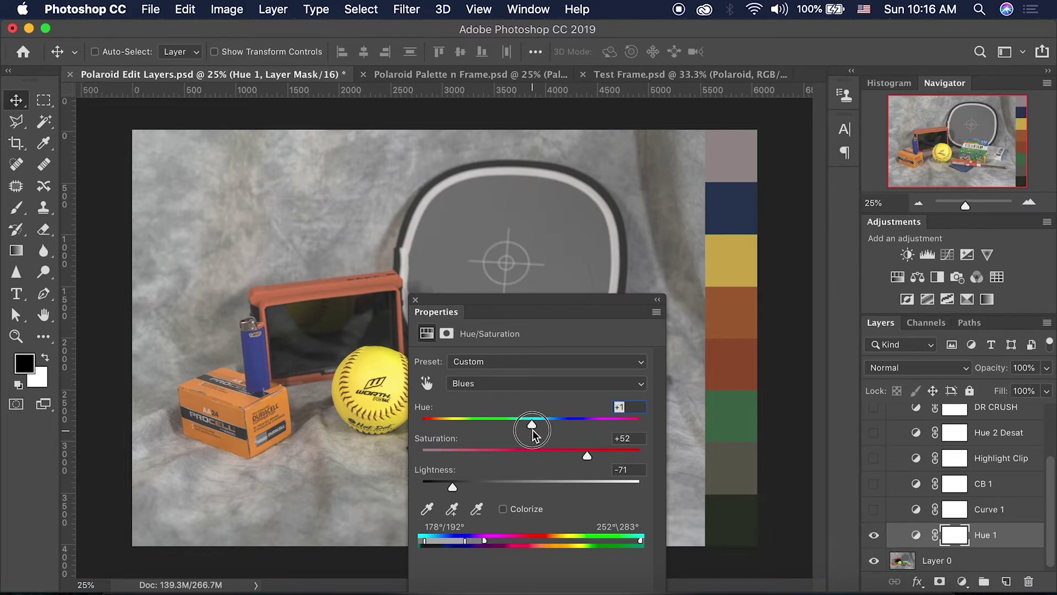
click(416, 300)
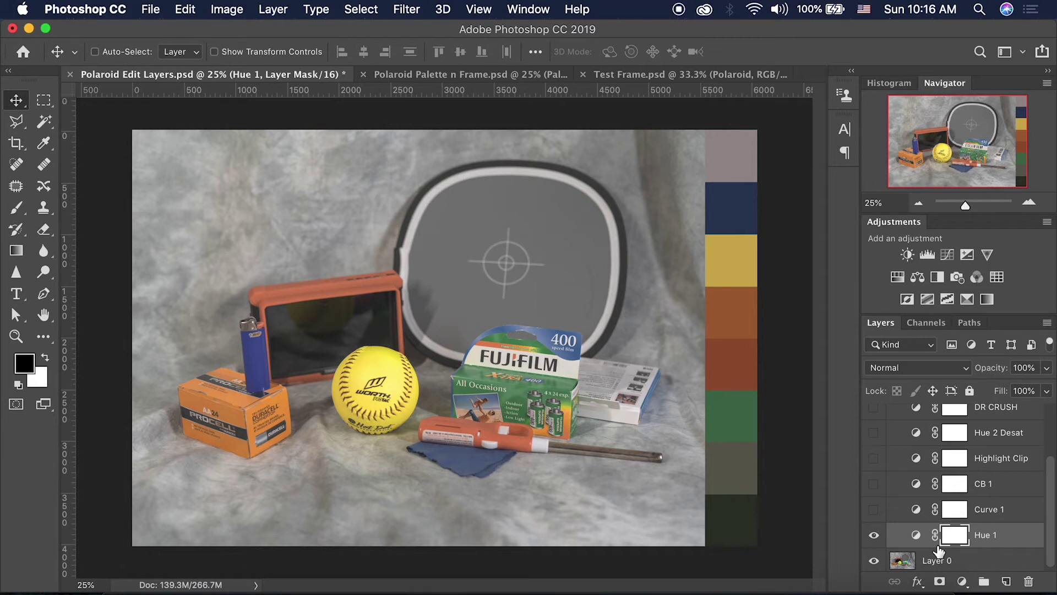
Turn on the Curve 1 layer and briefly show the Polaroid Original Frame scan for comparison
click(873, 509)
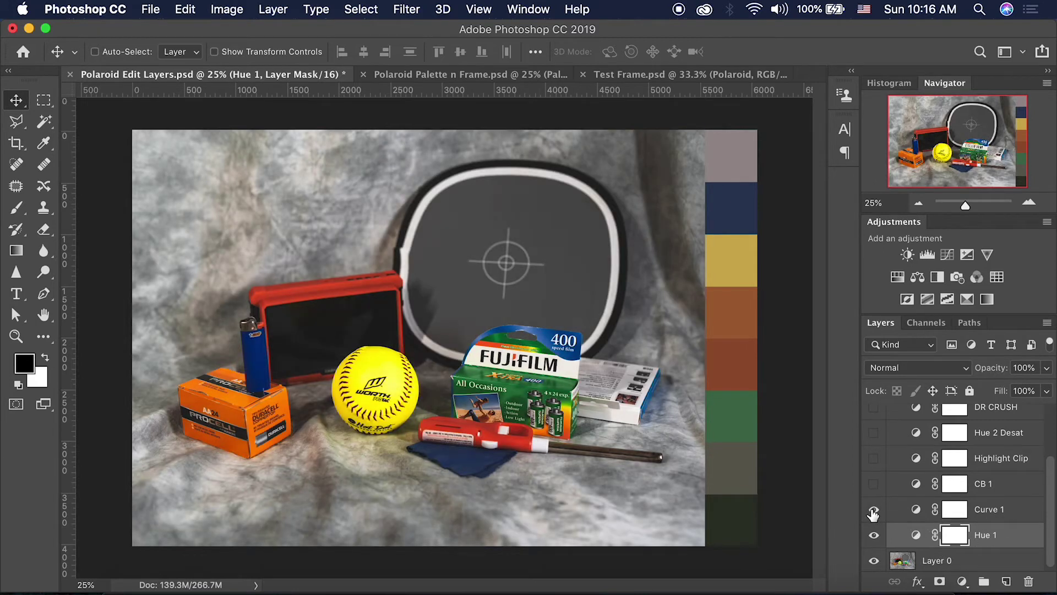
scroll(874, 512, up, 3)
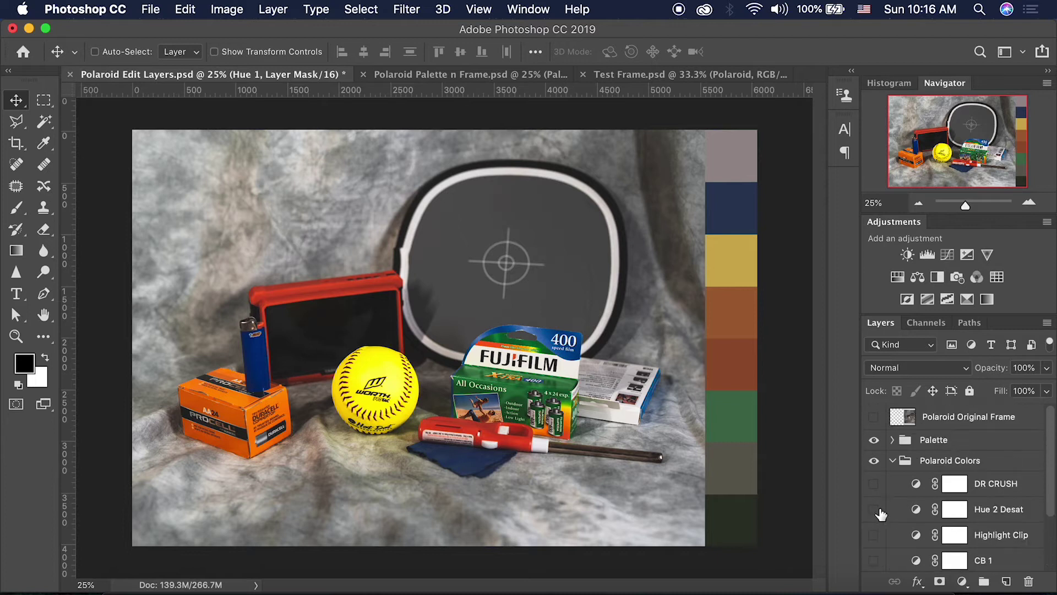
click(875, 418)
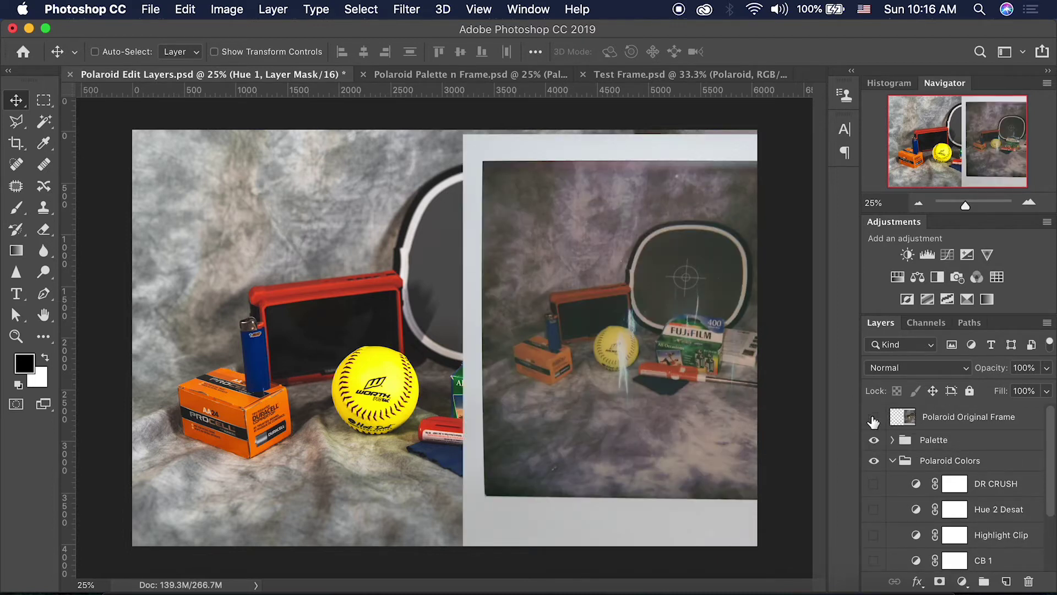
click(874, 419)
Locate the command for adding a Curves adjustment layer and open the existing Curve 1 layer's properties
scroll(896, 468, down, 3)
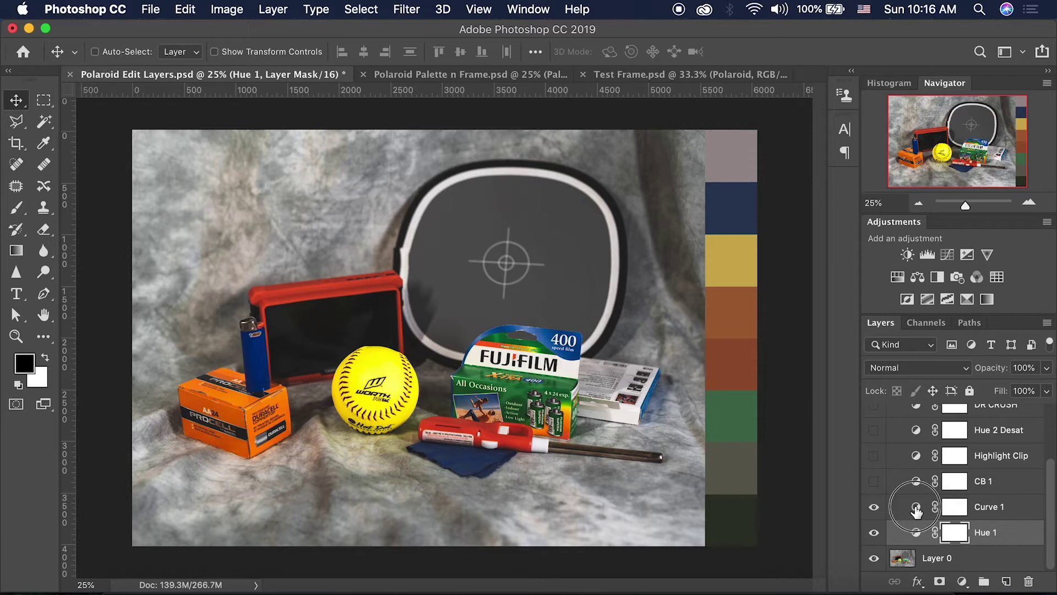
click(916, 510)
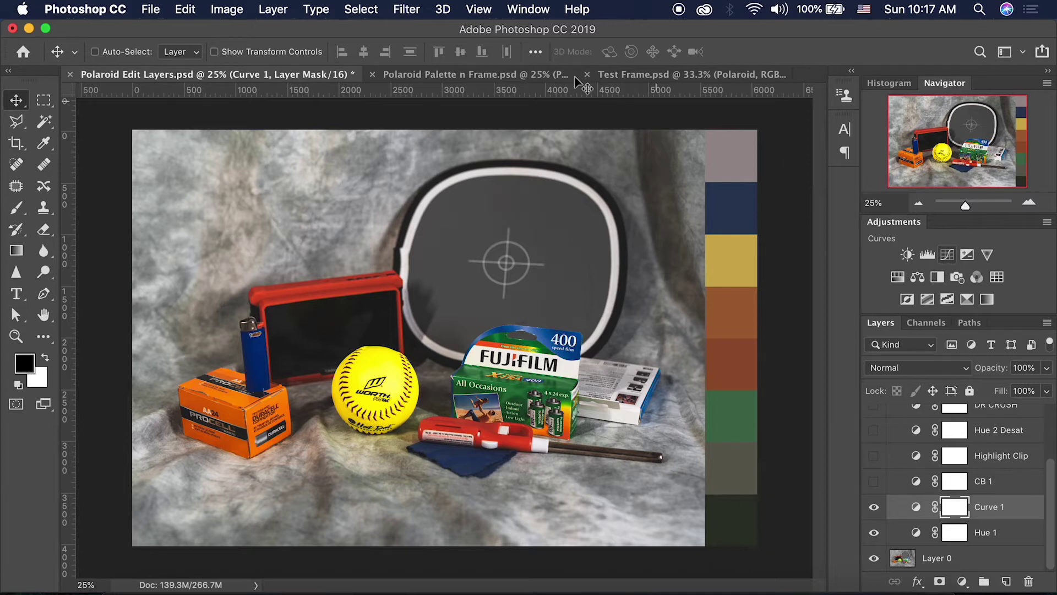
click(273, 10)
mouse_move(380, 232)
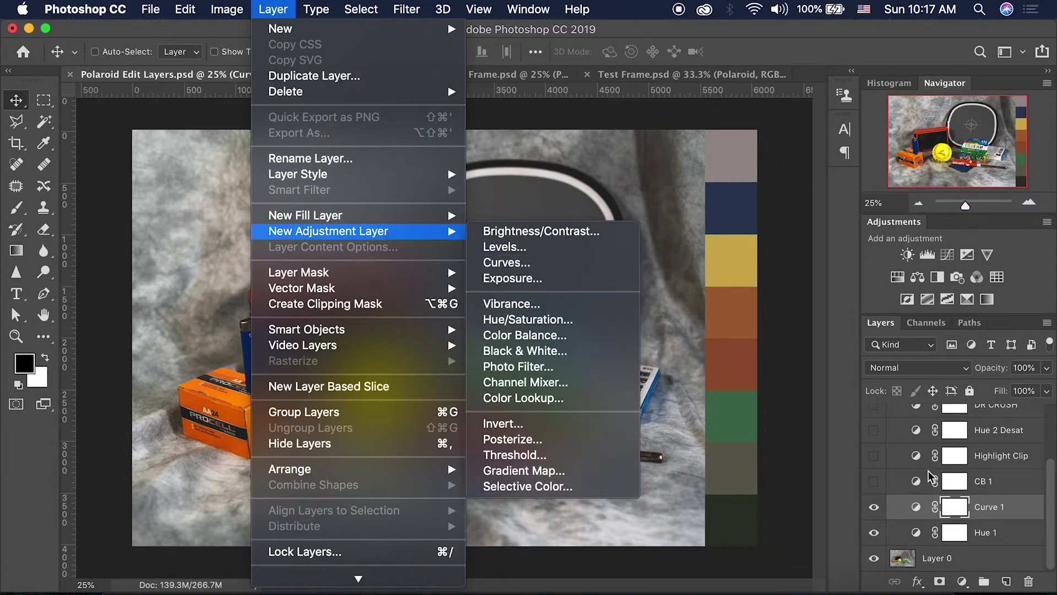
click(915, 513)
double_click(914, 509)
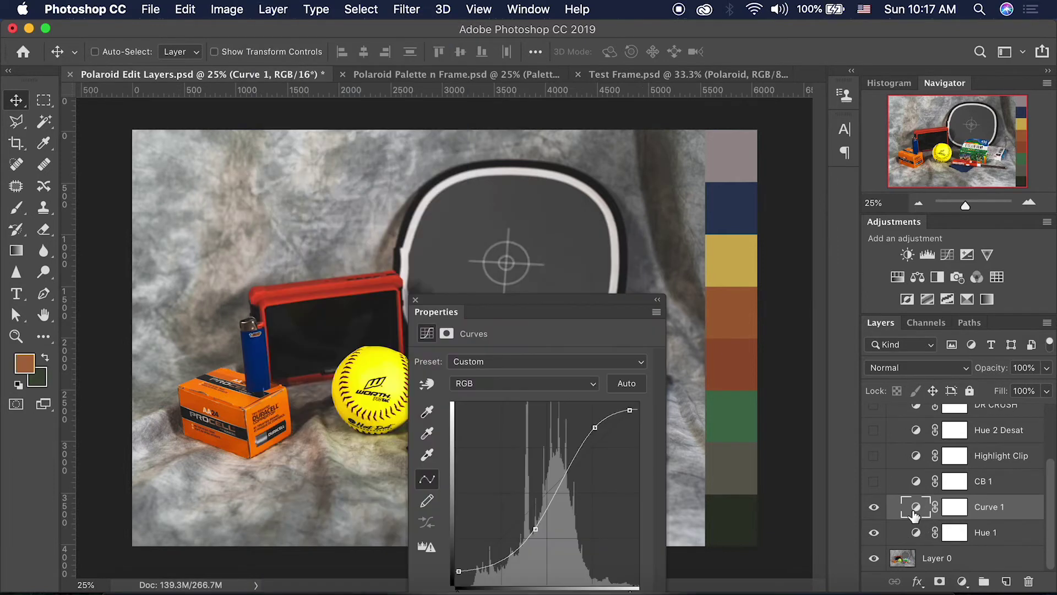
Reset the Curve 1 adjustment to its default and raise the RGB curve's black point to output 24
drag(618, 305, 859, 198)
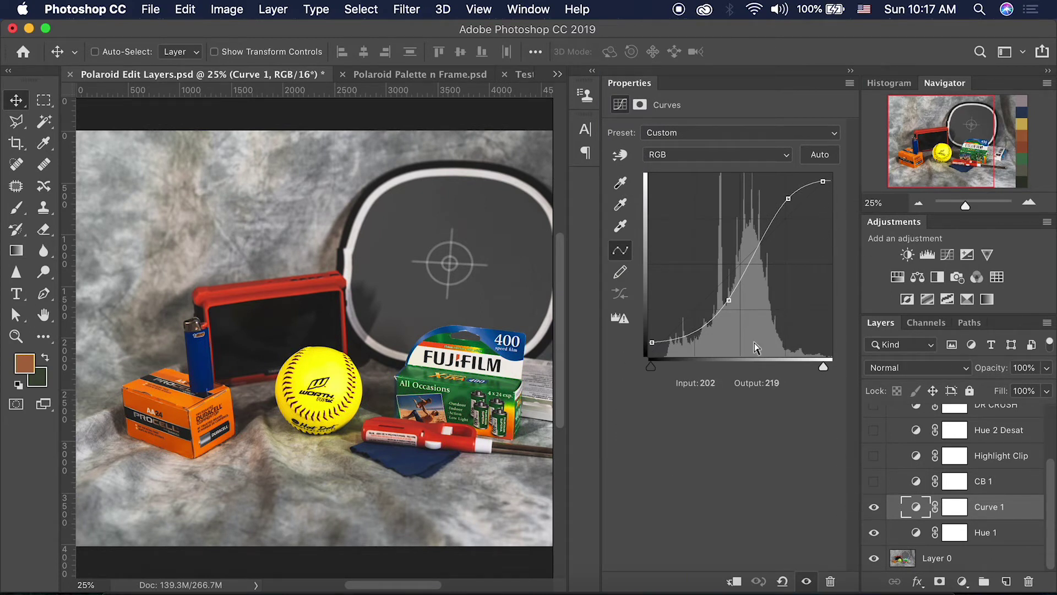
click(782, 581)
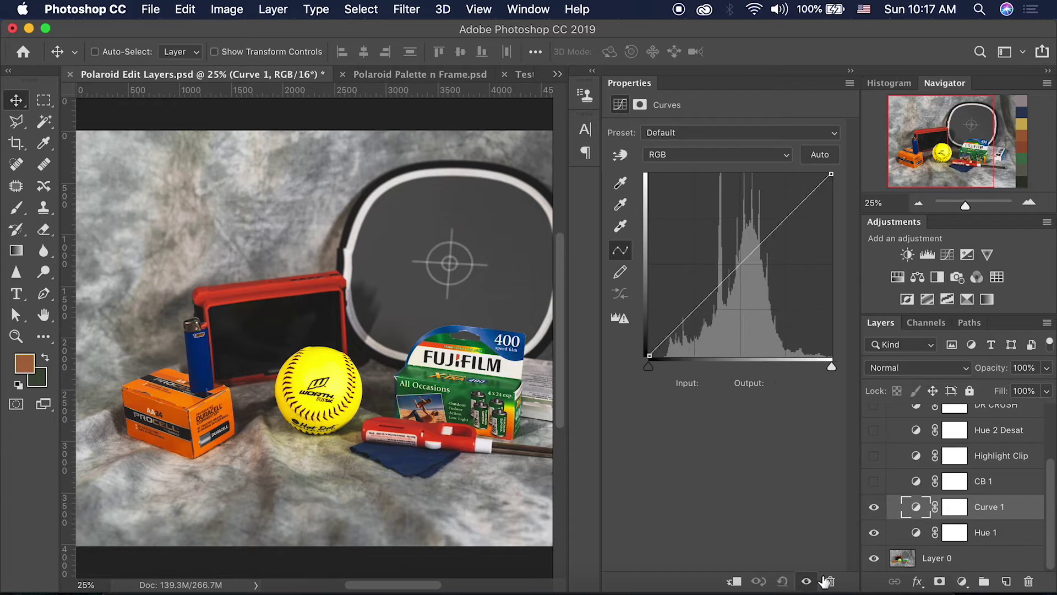
drag(648, 355, 645, 337)
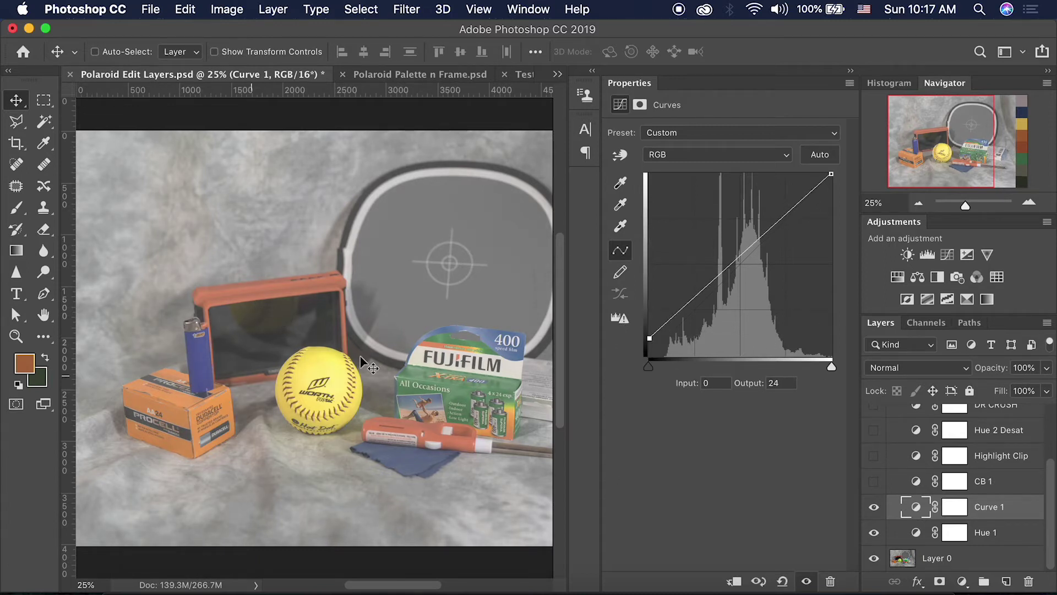
Shape Curve 1's RGB curve: white point output 220, shadow point input 67 to output 45, highlight point input 202 to output 191
click(831, 174)
drag(831, 175, 844, 201)
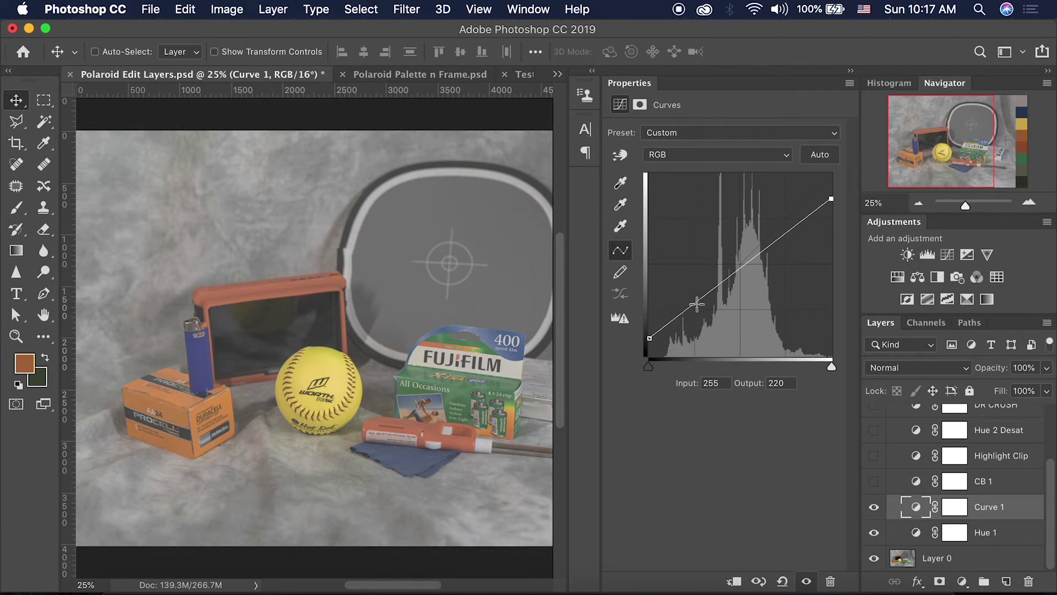
drag(696, 302, 697, 323)
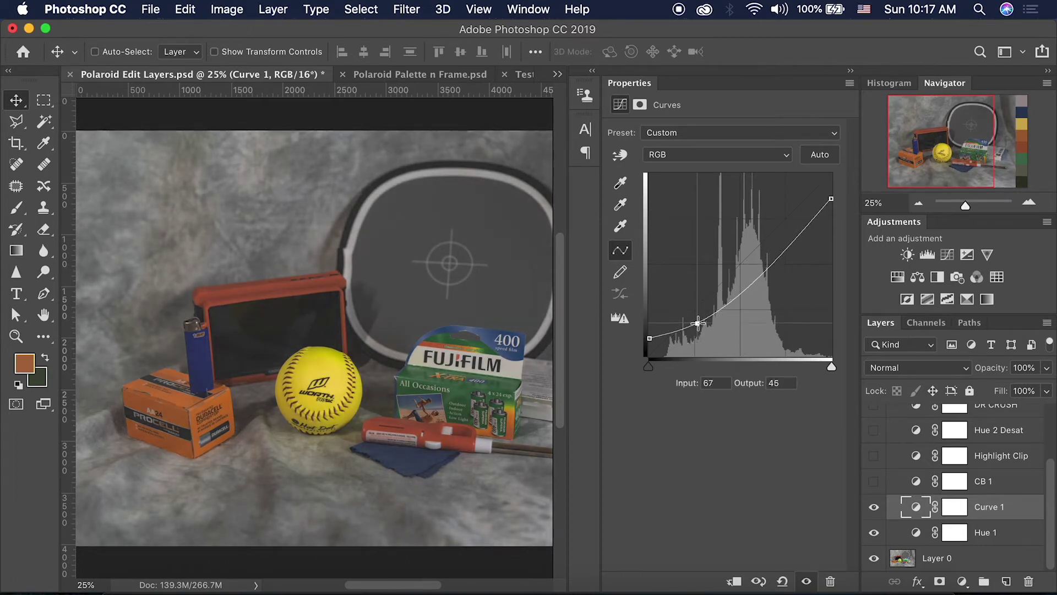
drag(796, 239, 792, 220)
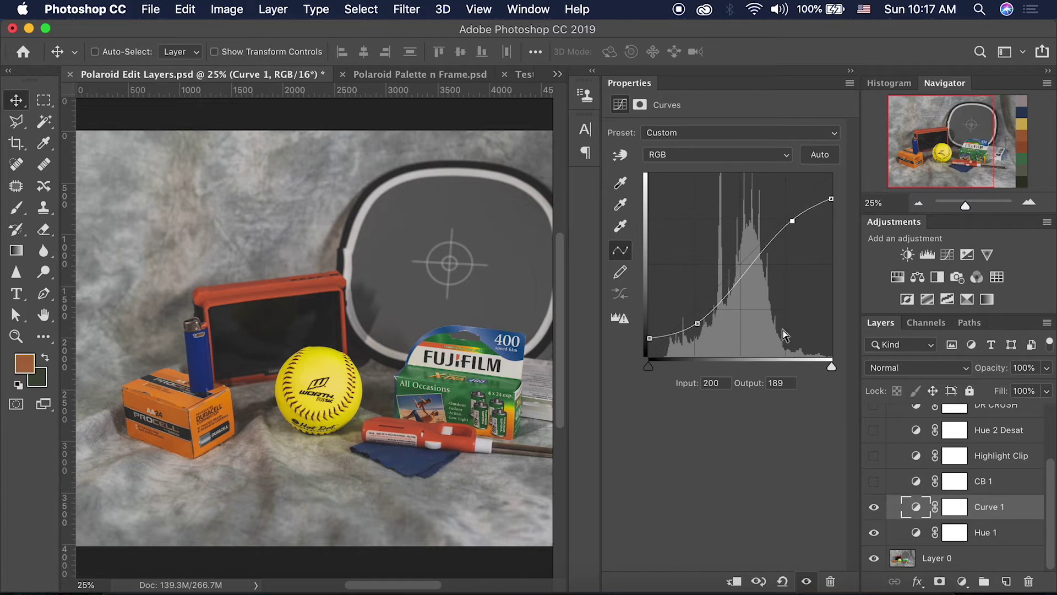
drag(793, 223, 793, 221)
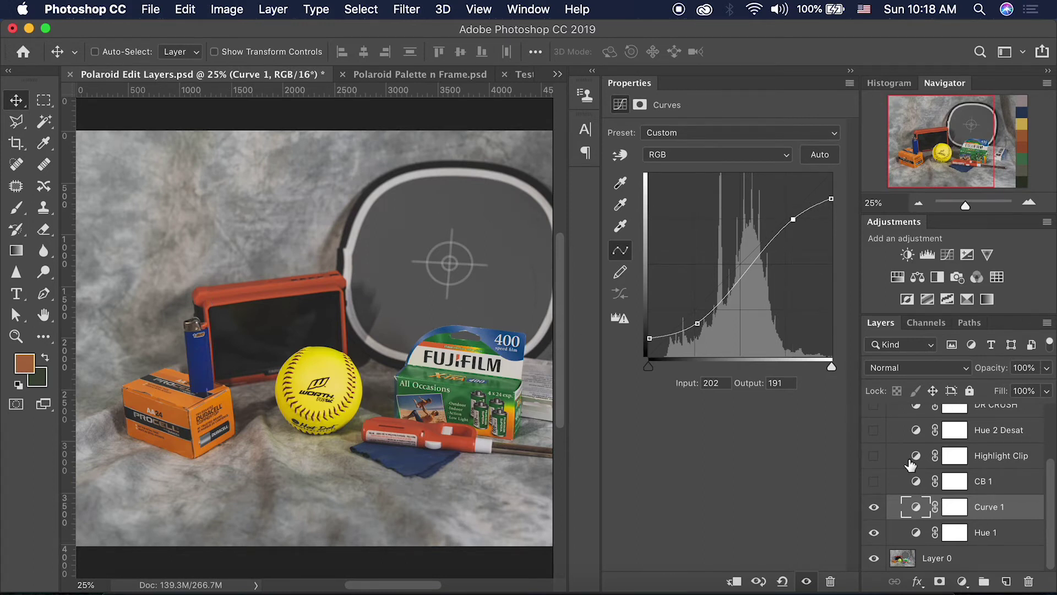
Briefly show the Polaroid Original Frame scan to compare it with the photo, and close the Curve 1 properties
scroll(956, 481, up, 3)
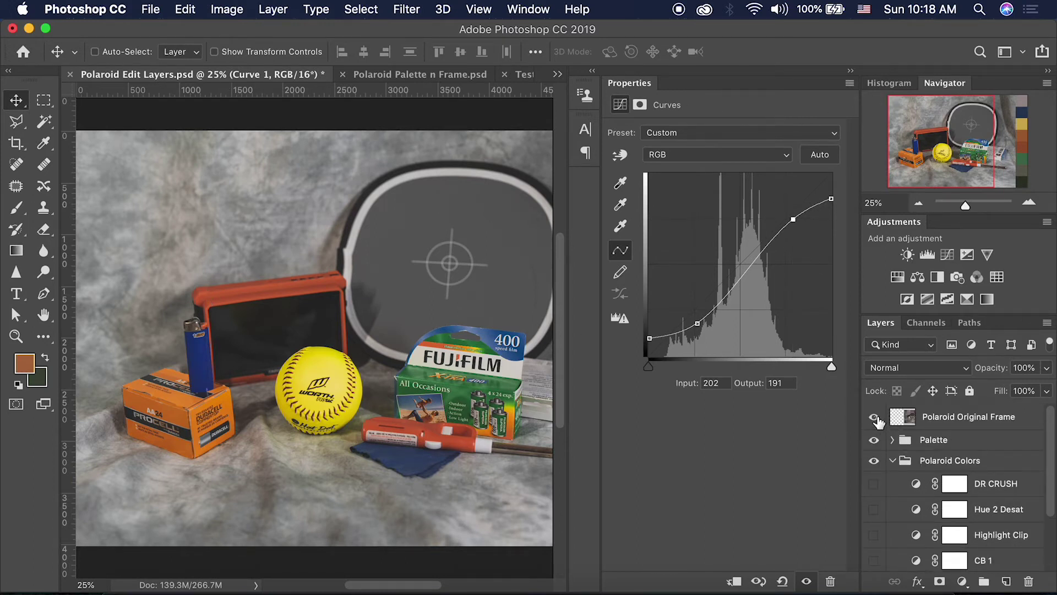
click(874, 418)
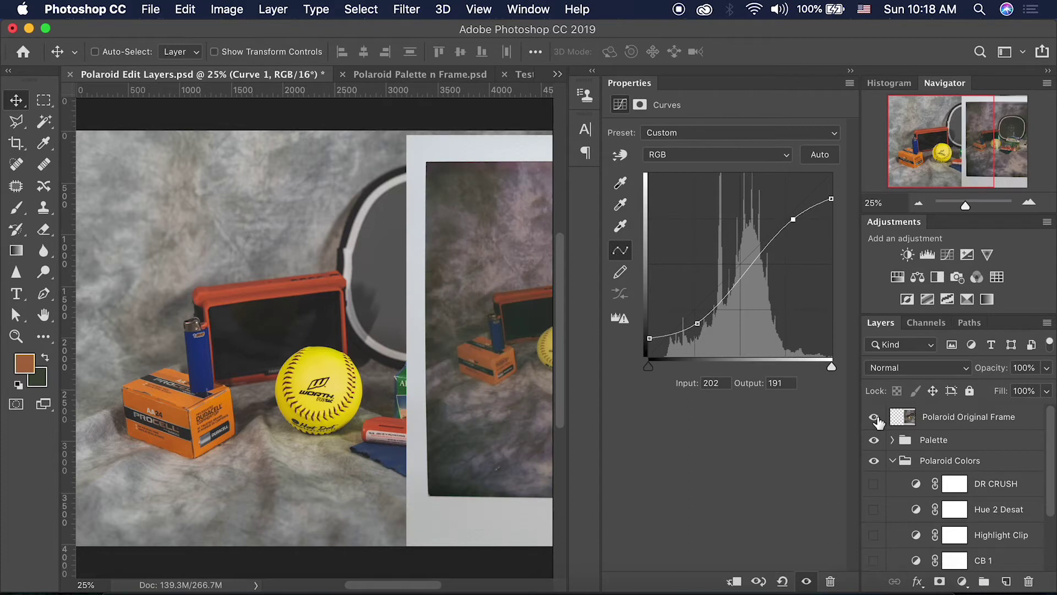
click(874, 417)
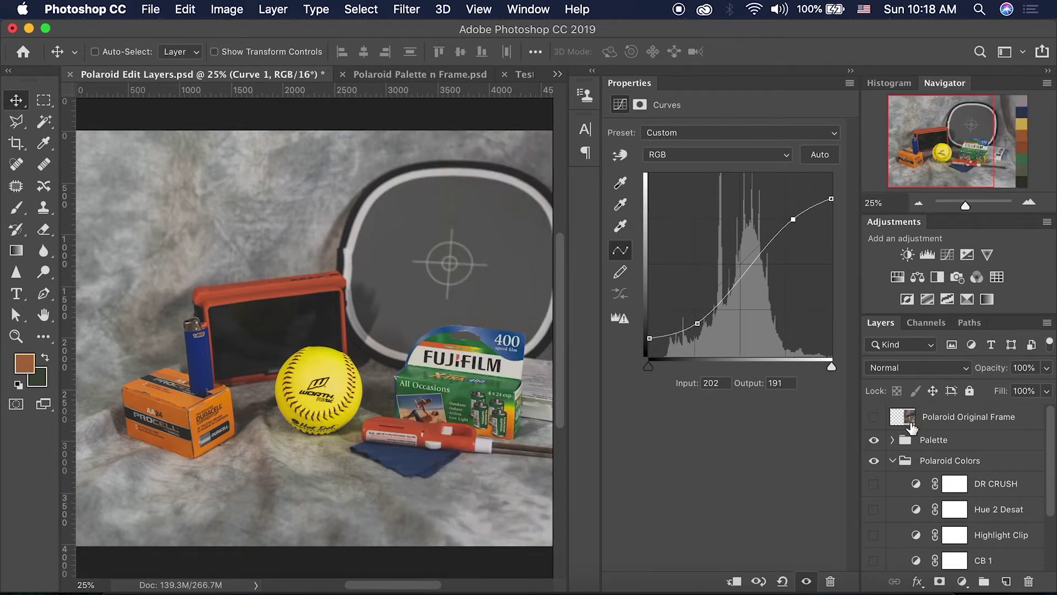
scroll(955, 480, down, 3)
click(955, 522)
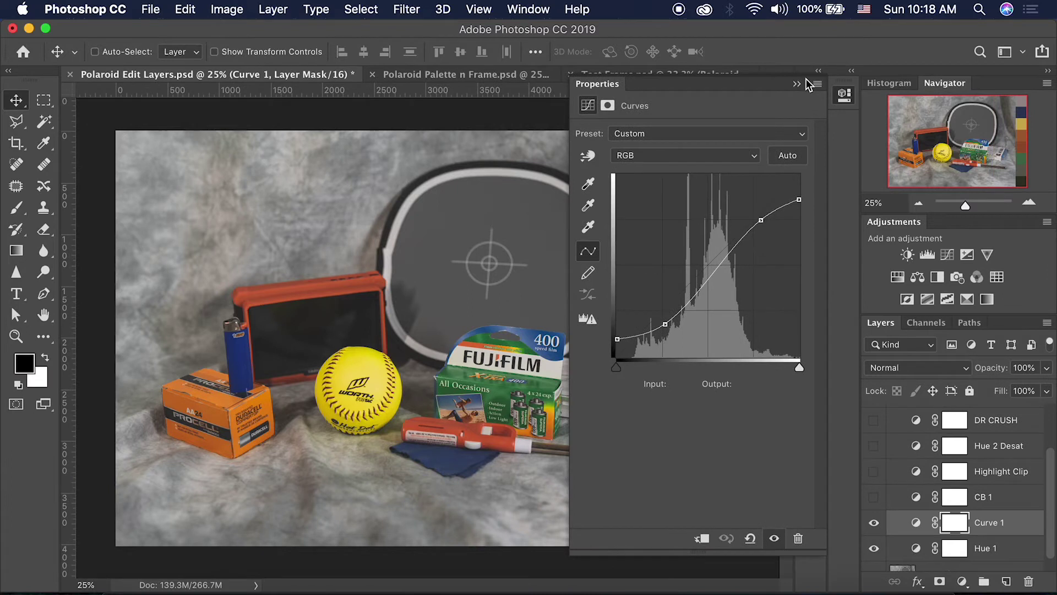
click(798, 83)
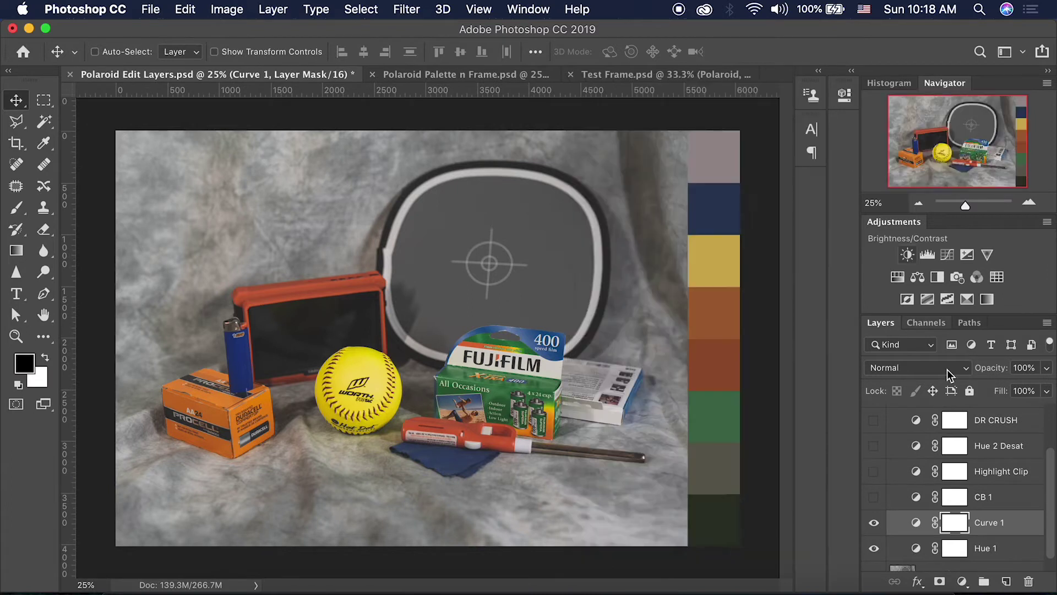
Open the CB 1 color balance properties and turn on the layer, previewing the photo with and without it
double_click(915, 497)
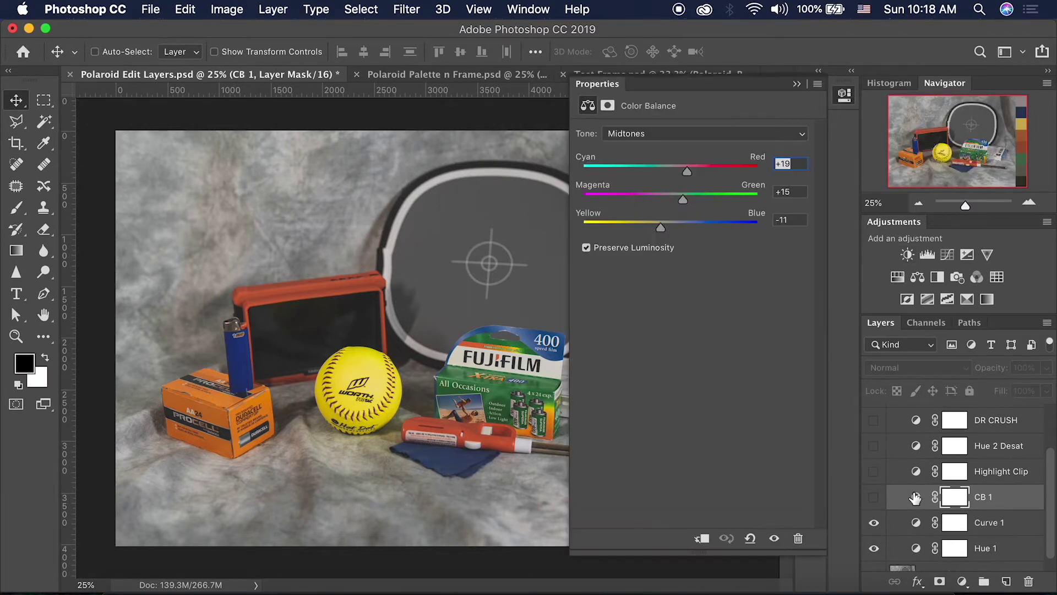
click(873, 497)
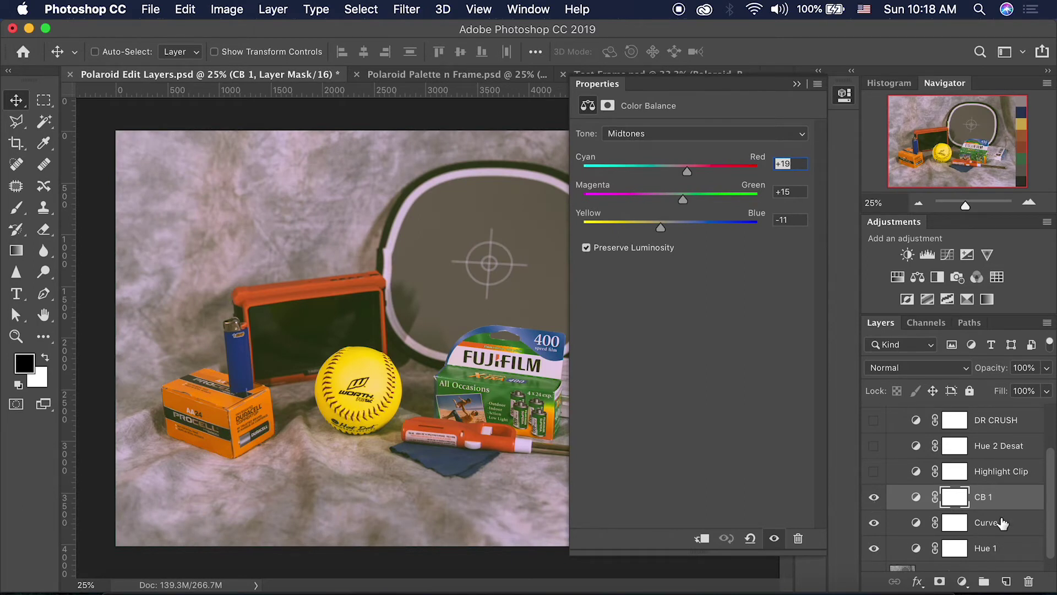
click(774, 538)
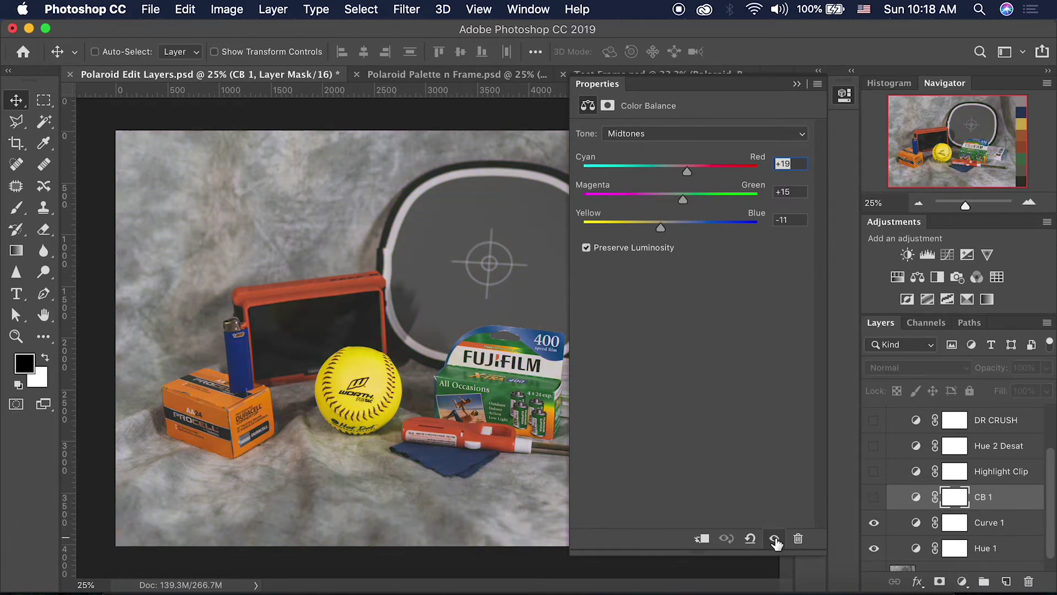
click(774, 538)
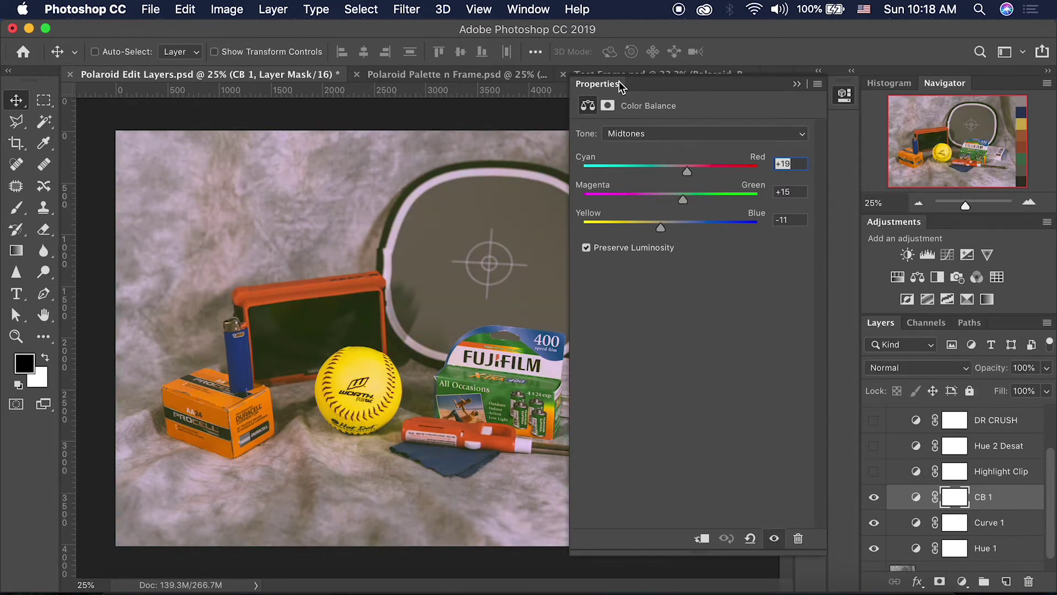
Move the properties clear of the photo and examine CB 1's color balance settings for the shadows, midtones and highlights
drag(618, 85, 494, 449)
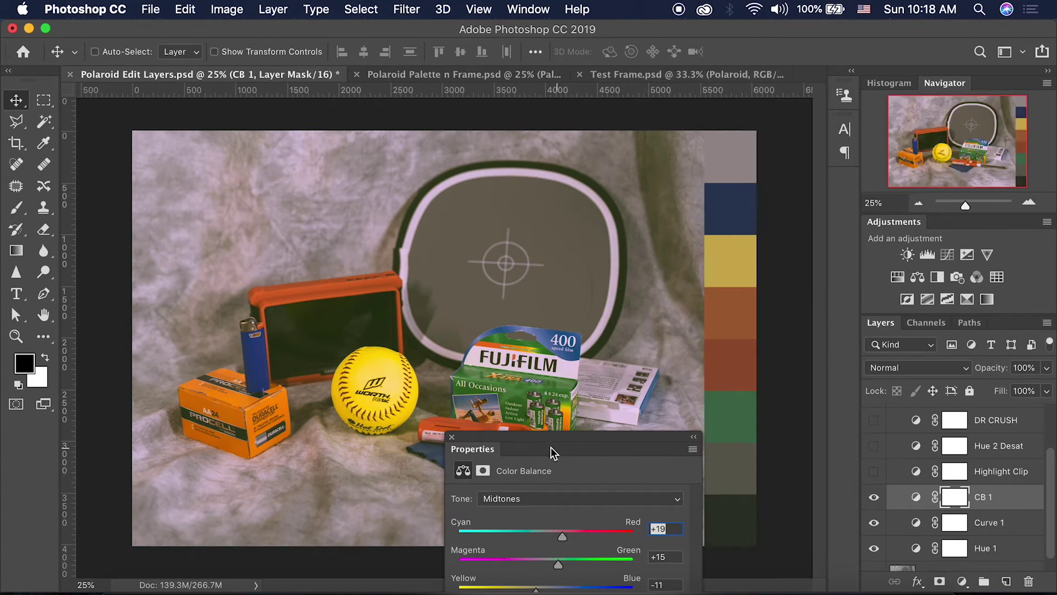
click(530, 498)
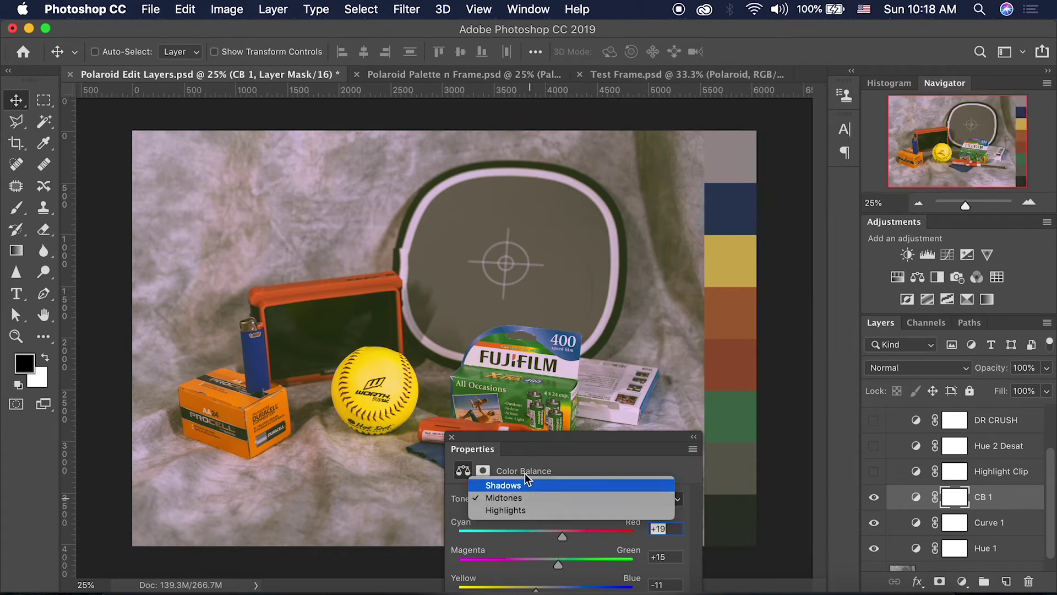
click(524, 478)
drag(506, 437, 149, 317)
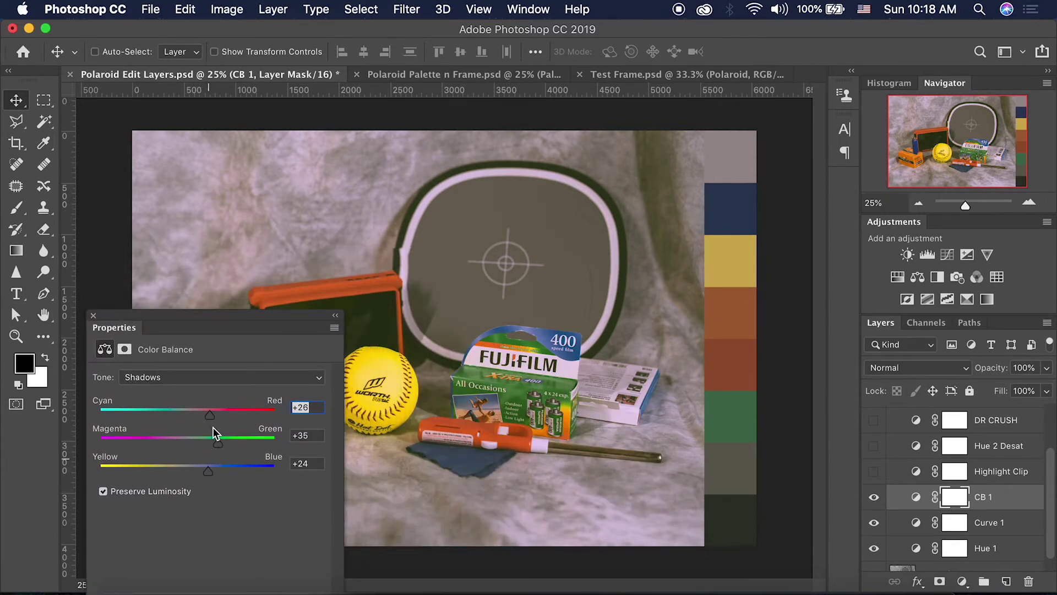
drag(211, 417, 210, 416)
mouse_move(223, 318)
mouse_down()
mouse_move(298, 524)
mouse_move(236, 331)
mouse_move(211, 302)
mouse_up()
click(191, 326)
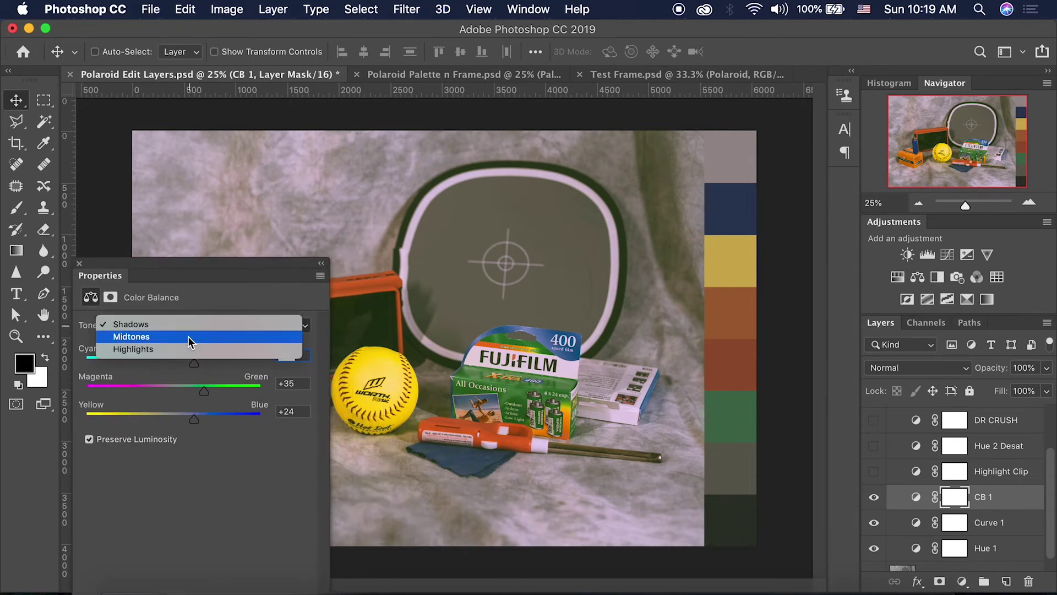
click(186, 337)
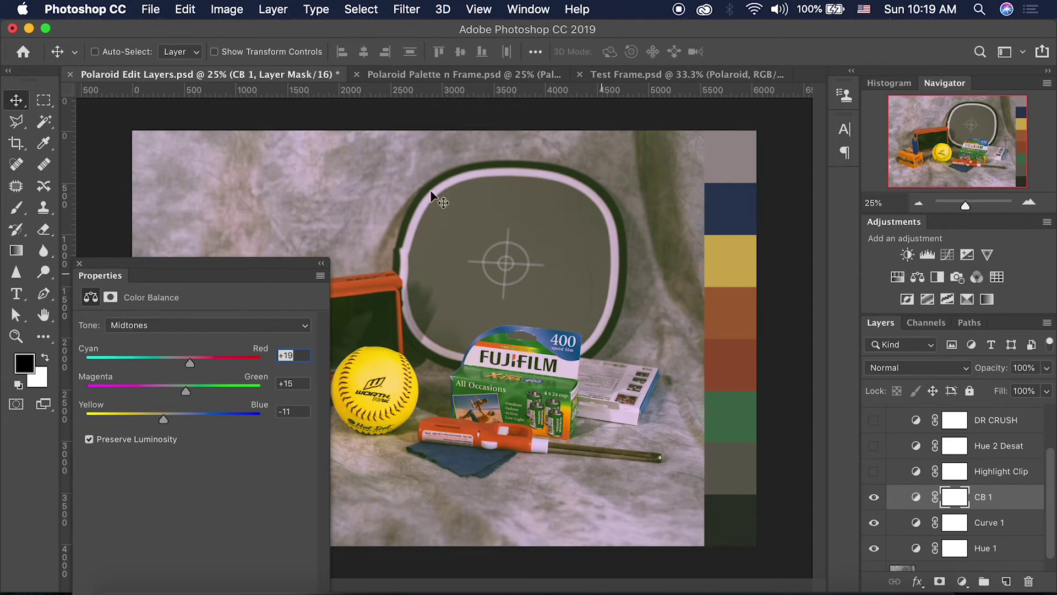
click(124, 325)
click(143, 336)
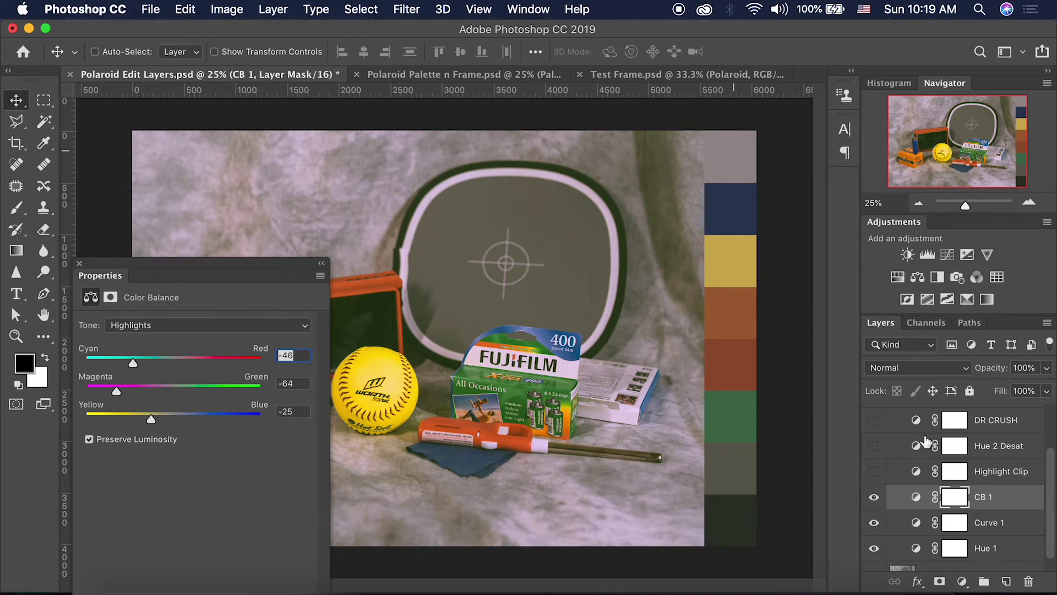
Place the Palette group over the photo to compare colors, return it to the photo's edge, and close the properties
scroll(926, 442, up, 3)
click(963, 422)
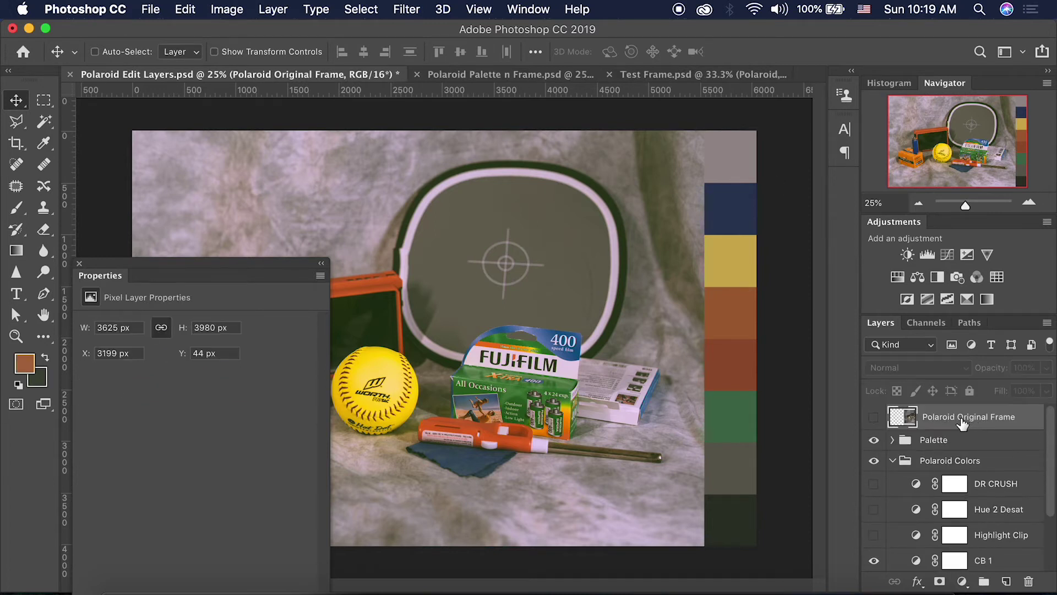
click(956, 445)
drag(738, 164, 374, 186)
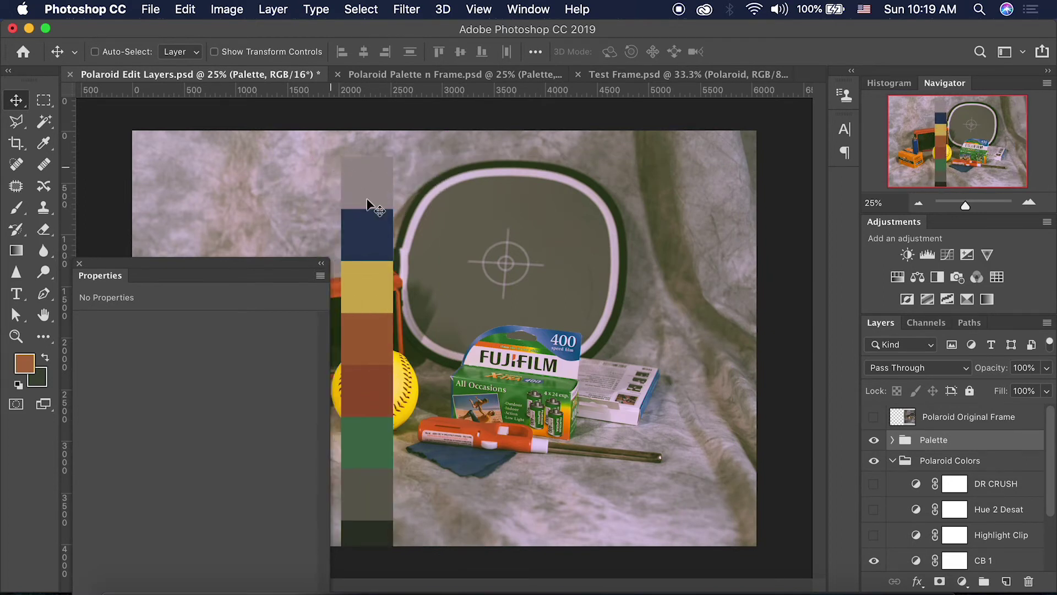
drag(372, 379, 737, 355)
click(80, 265)
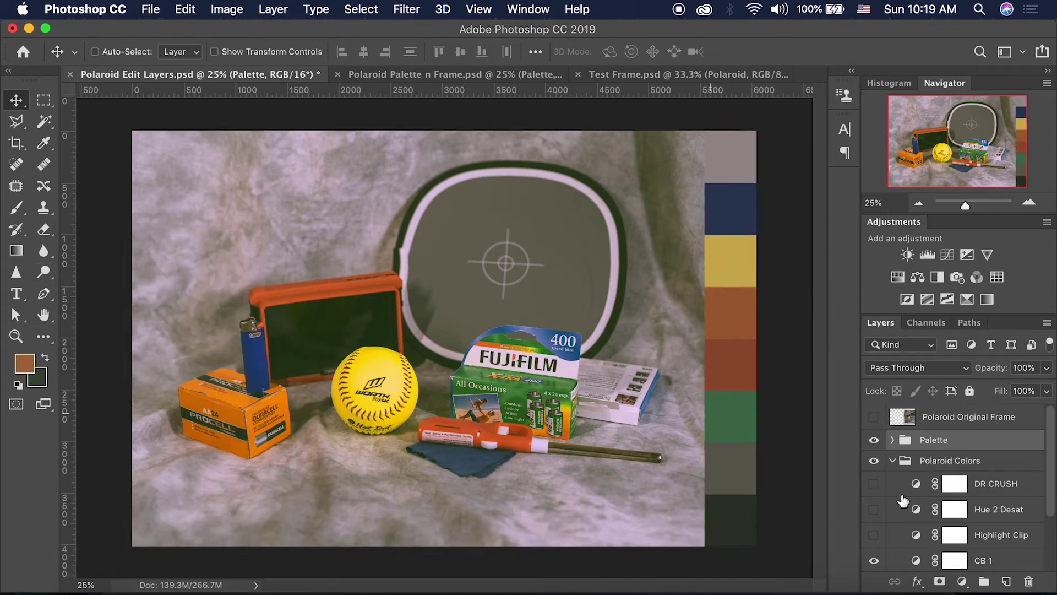
Hide and show the Polaroid Colors group to compare the photo before and after the adjustments
scroll(924, 514, down, 3)
scroll(929, 523, up, 3)
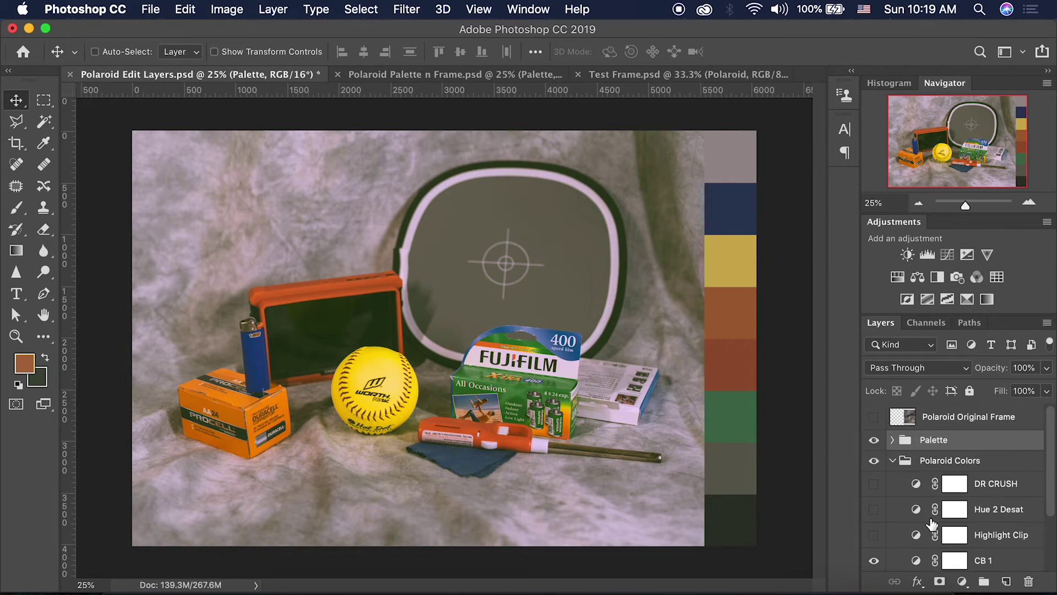
click(874, 461)
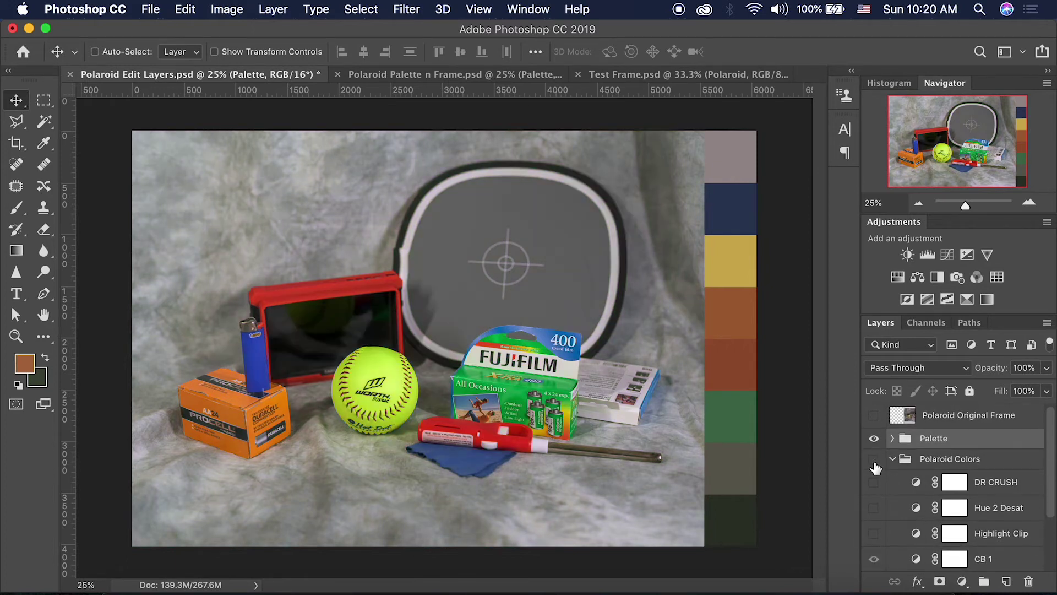
click(875, 461)
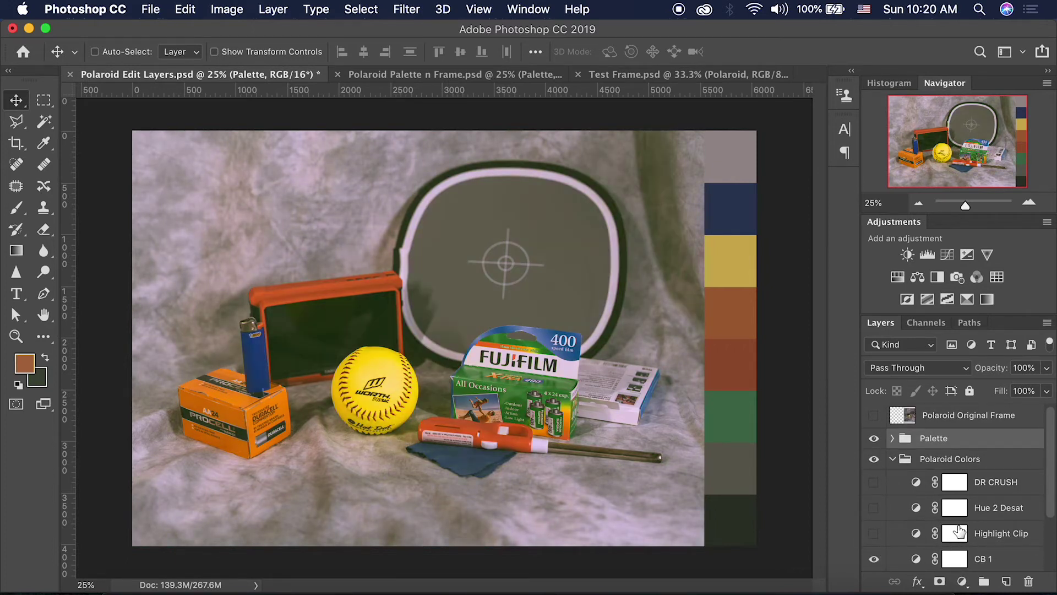
Open the Highlight Clip curve's properties and turn on the layer, previewing the photo with and without it
scroll(959, 531, down, 3)
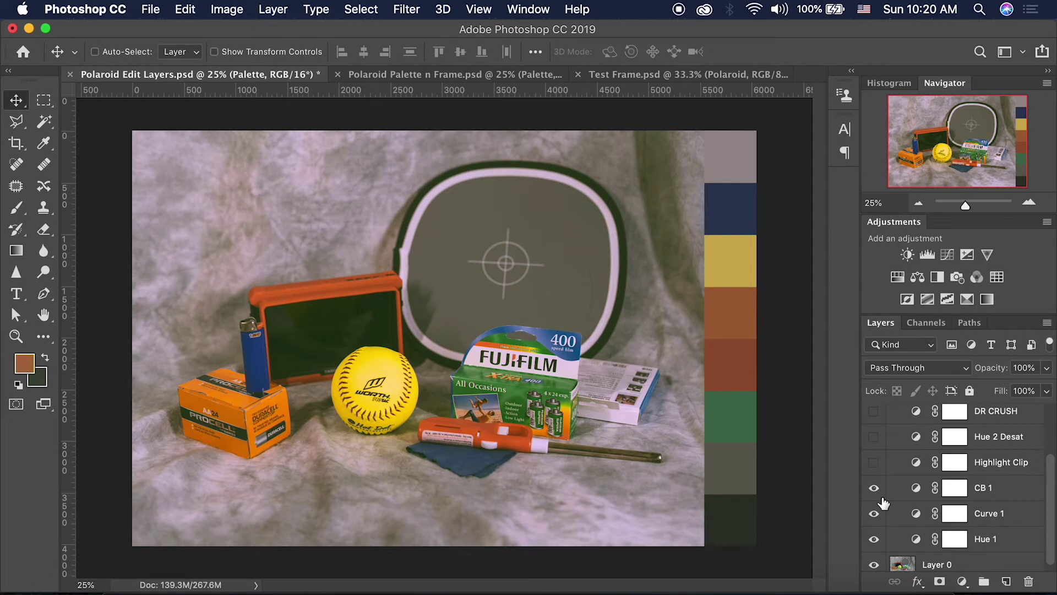
double_click(917, 462)
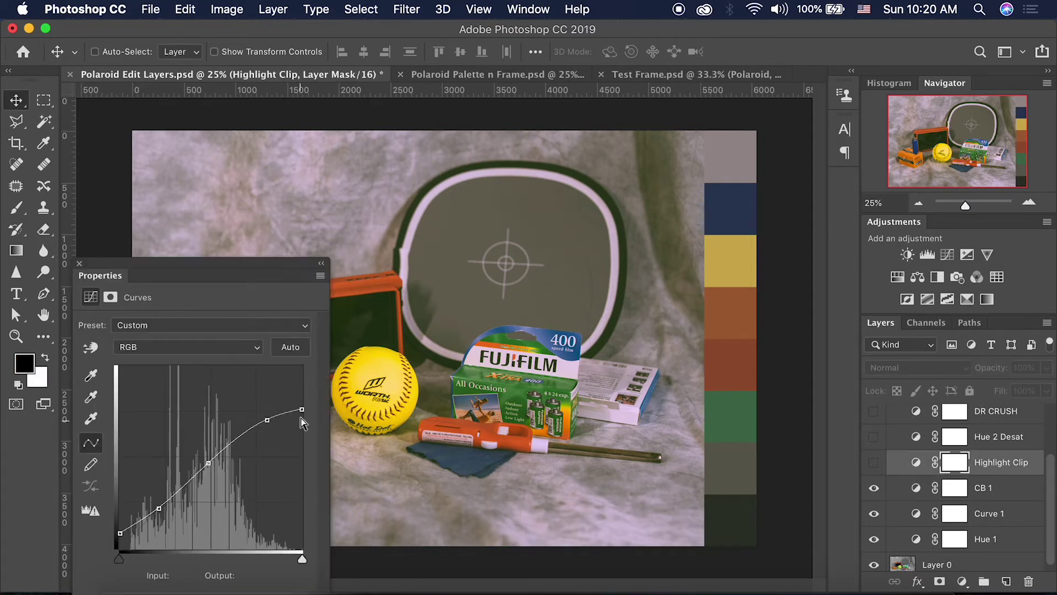
click(875, 464)
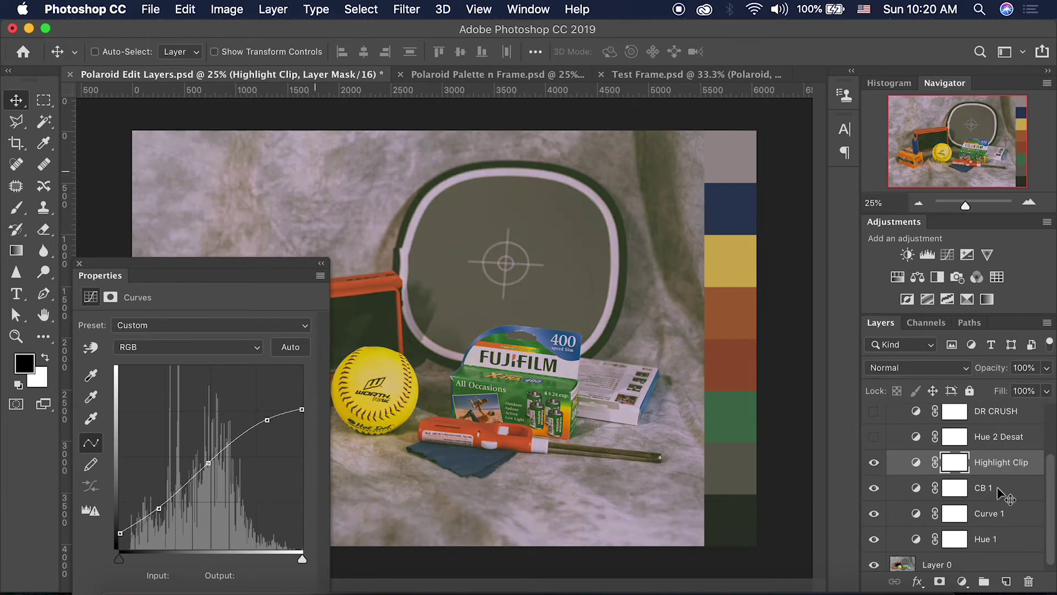
click(875, 463)
click(875, 463)
Compare the photo with the Polaroid Original Frame scan, hide the scan again, and close the Highlight Clip properties
scroll(911, 461, up, 3)
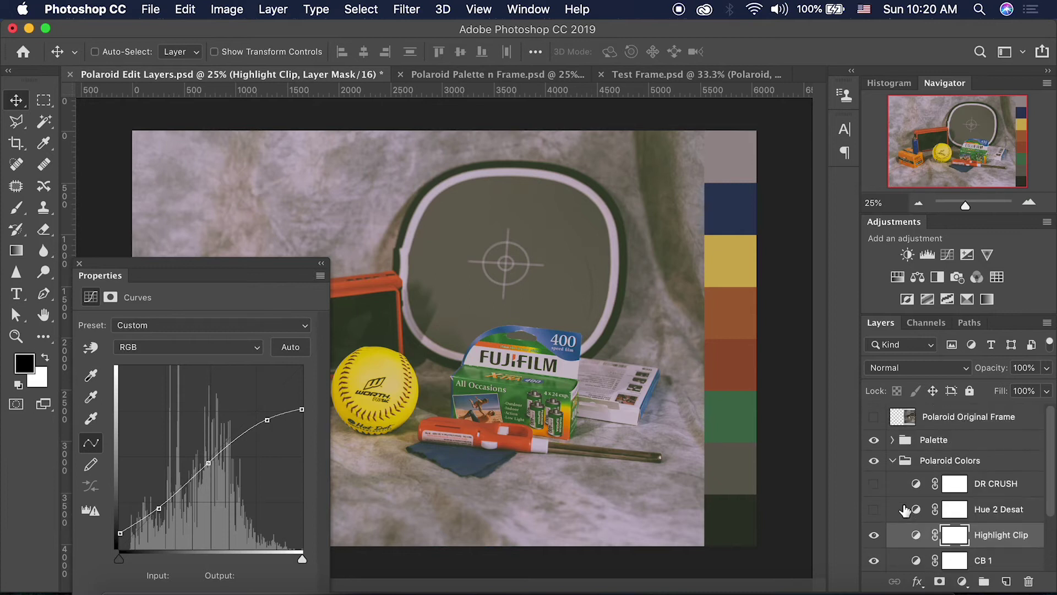
click(874, 417)
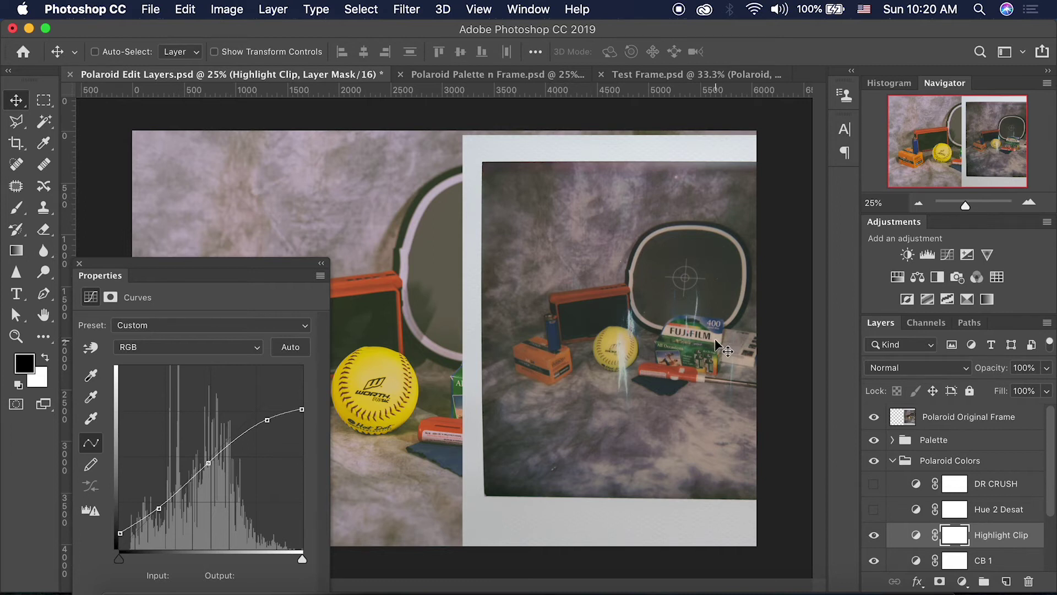
click(874, 417)
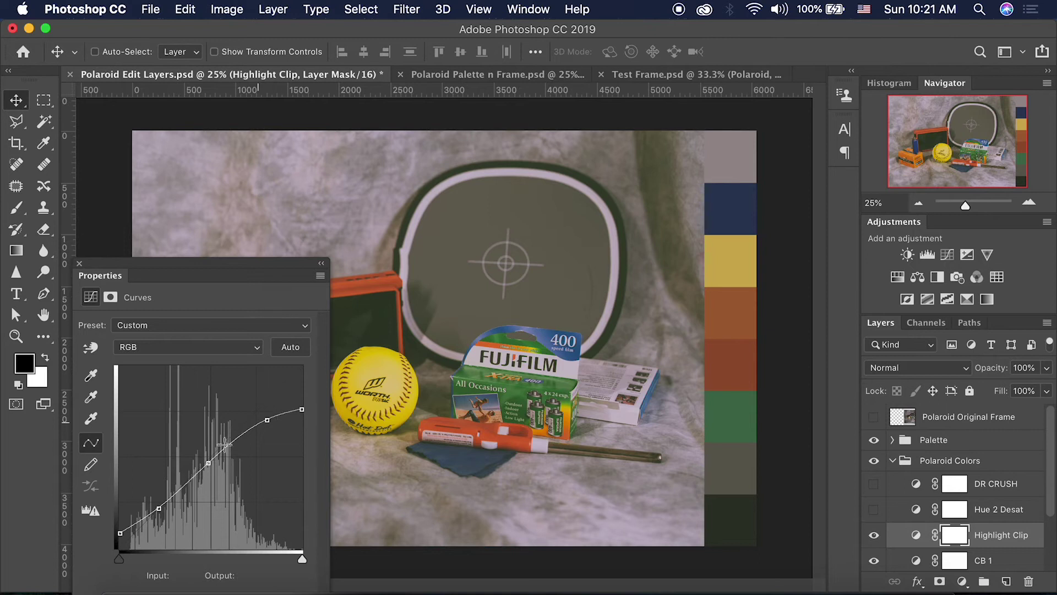
drag(258, 264, 249, 187)
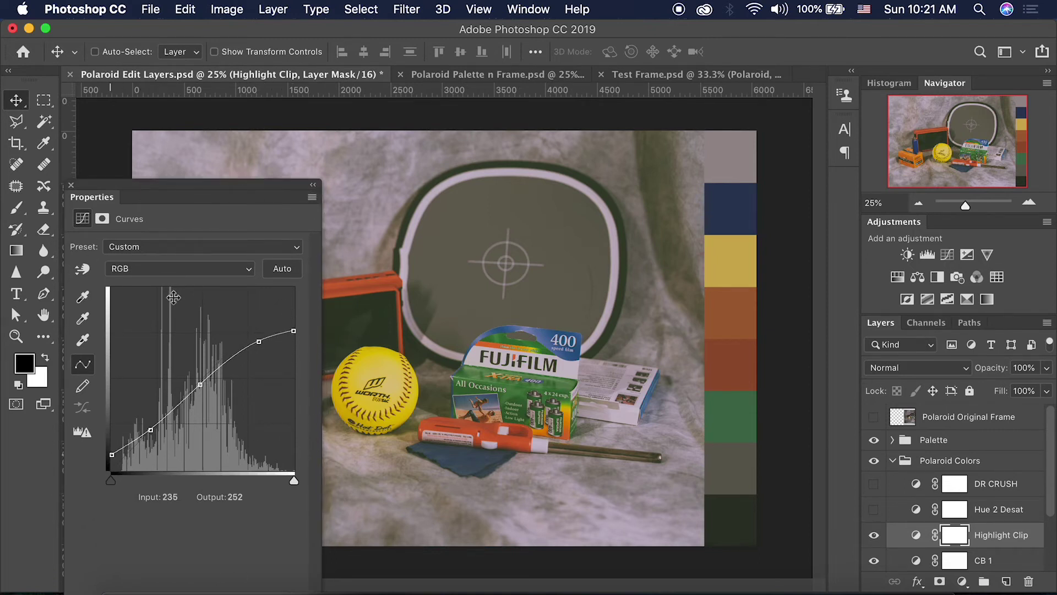
click(71, 185)
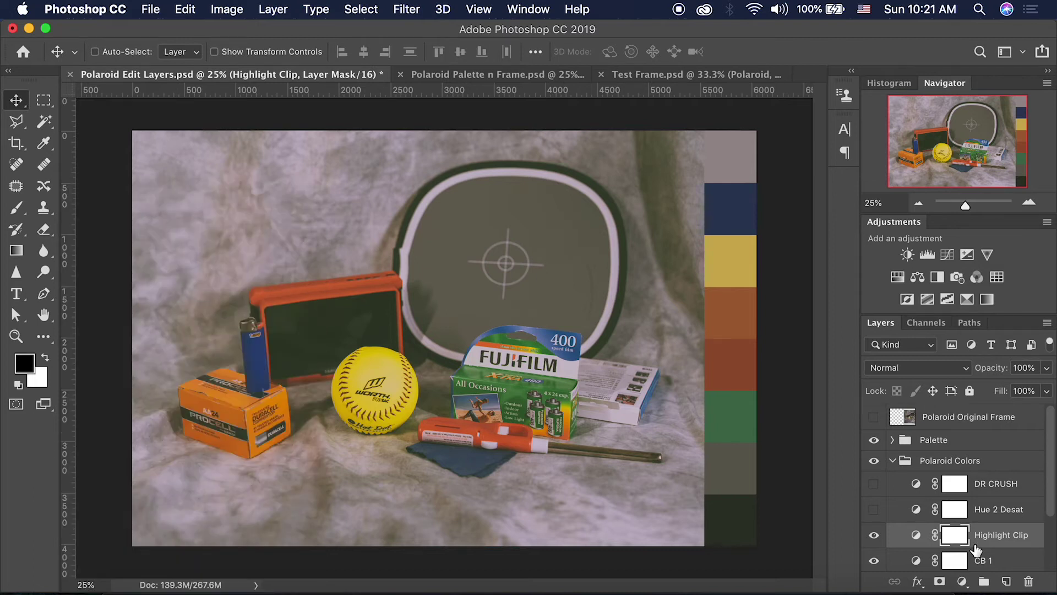
Preview the photo with and without Highlight Clip, and turn on the Hue 2 Desat layer
click(874, 535)
click(874, 535)
click(874, 509)
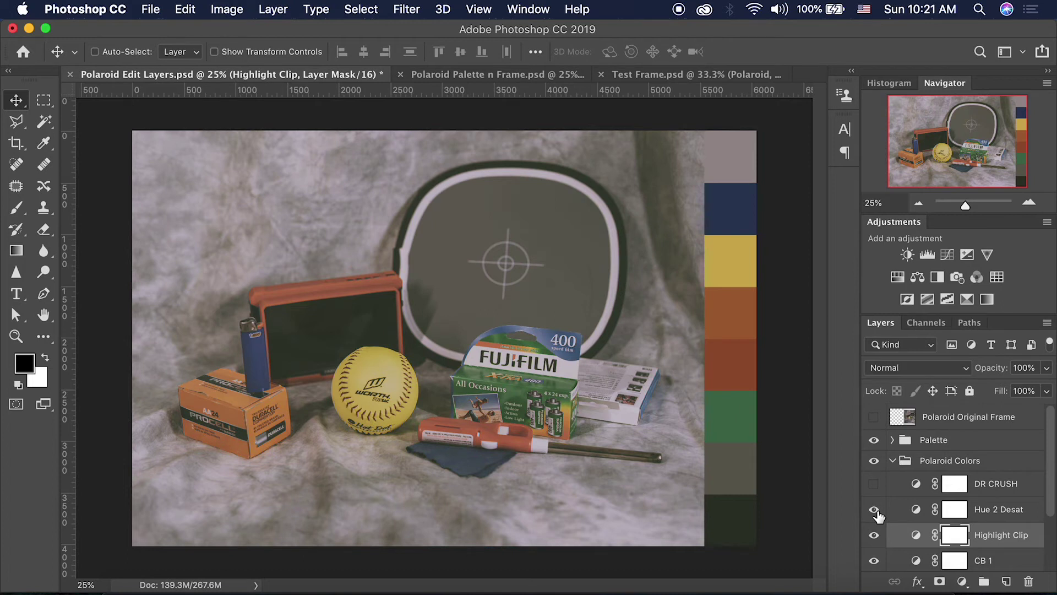
click(874, 509)
Move the Palette group across the photo to compare its swatches with the objects, briefly showing the Polaroid Original Frame scan
click(967, 444)
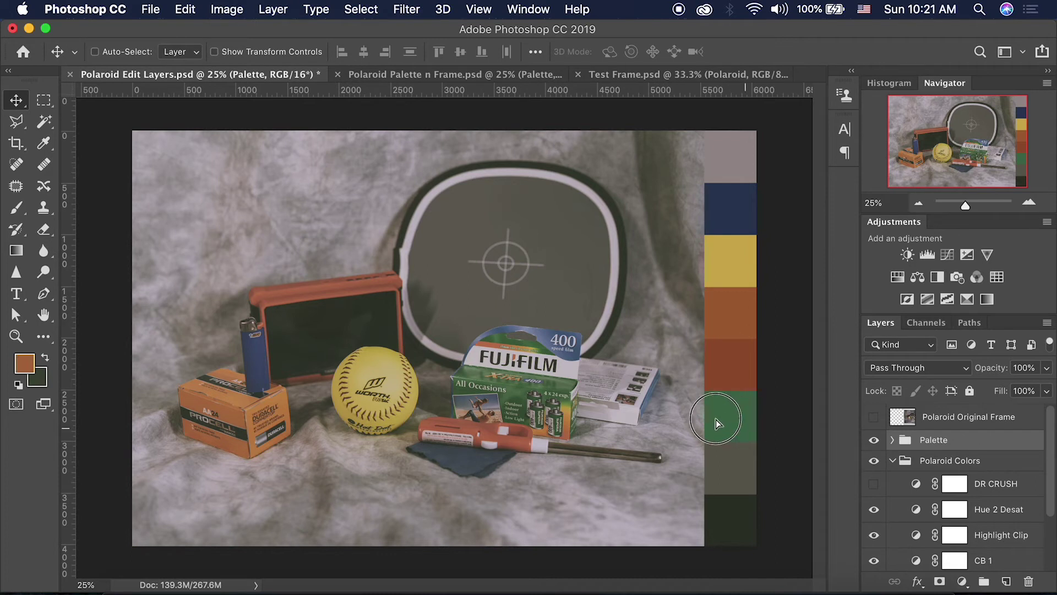
drag(715, 423, 350, 353)
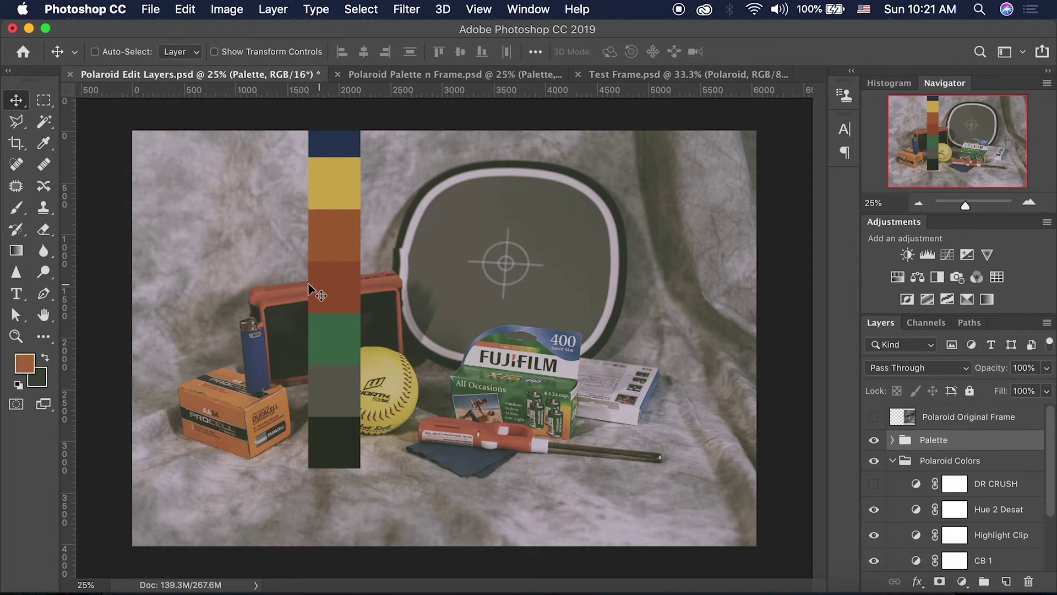
drag(318, 349, 607, 161)
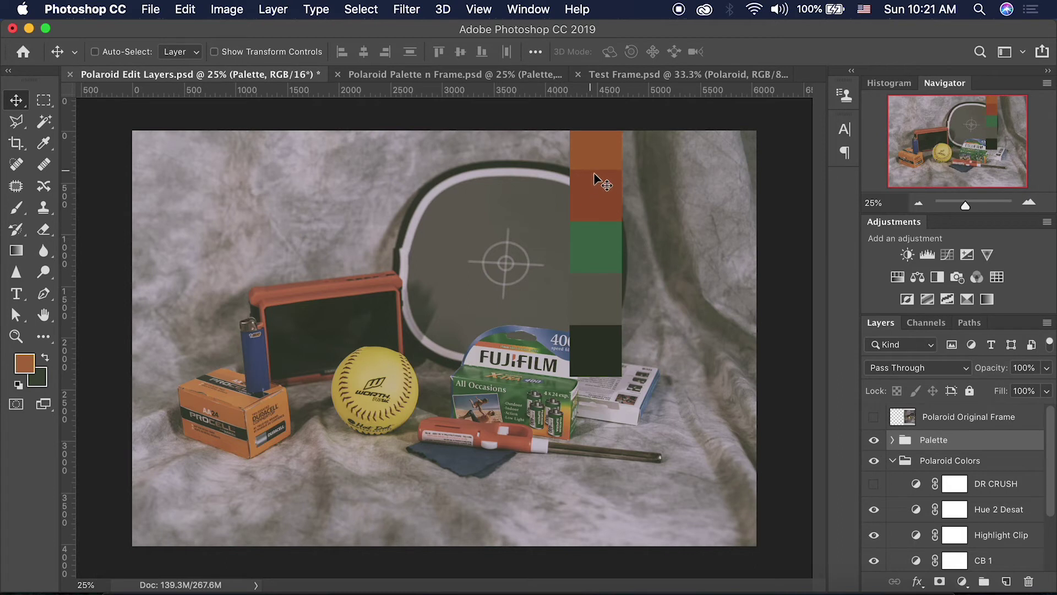
click(874, 417)
click(874, 417)
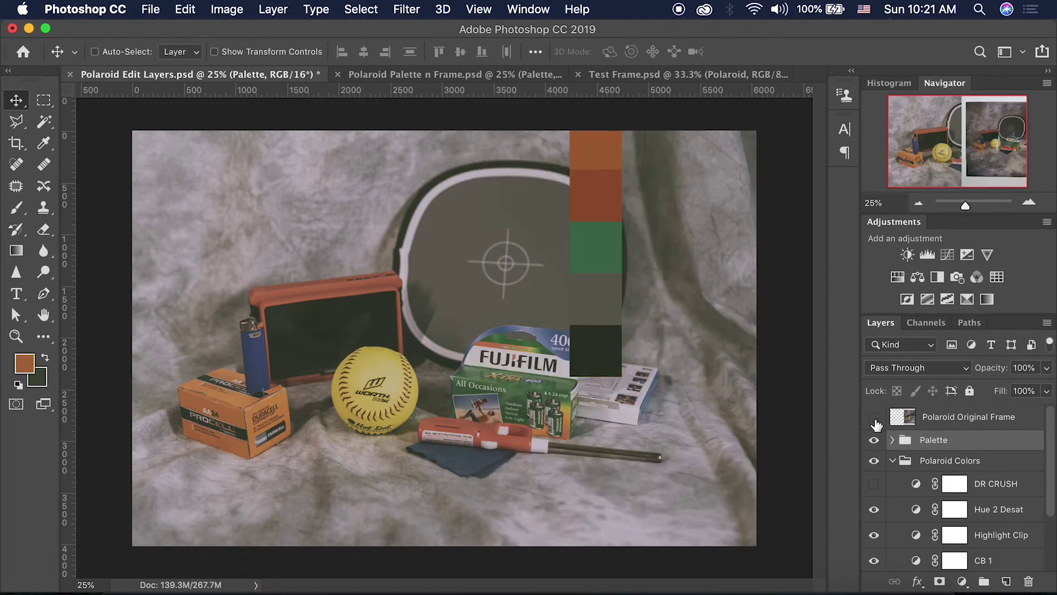
Compare the palette swatches with more areas of the photo and return the Palette group to the photo's right edge
drag(596, 349, 683, 401)
drag(473, 321, 368, 364)
drag(385, 208, 330, 257)
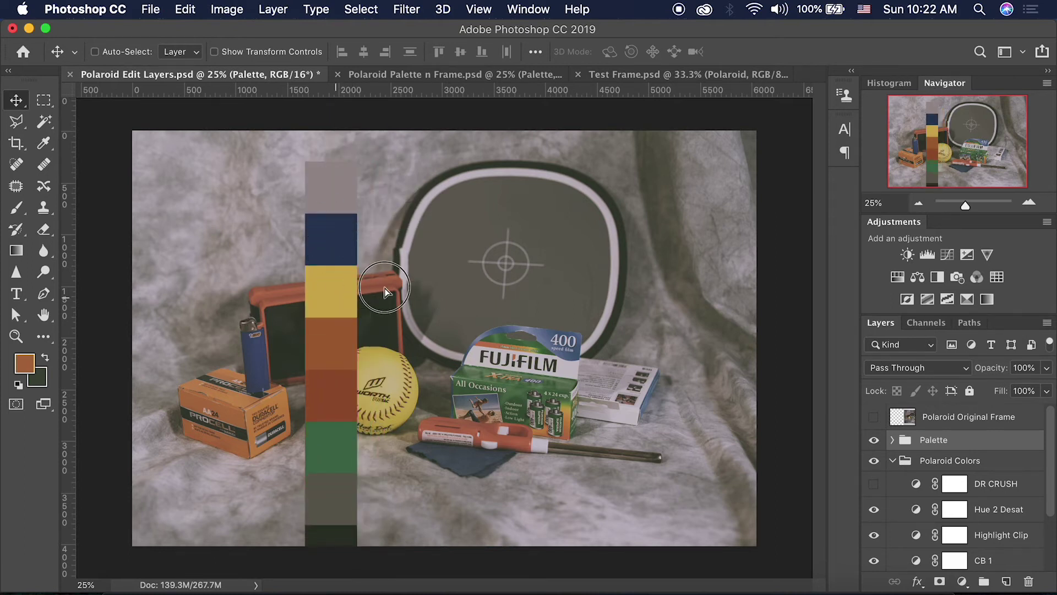
drag(385, 289, 738, 265)
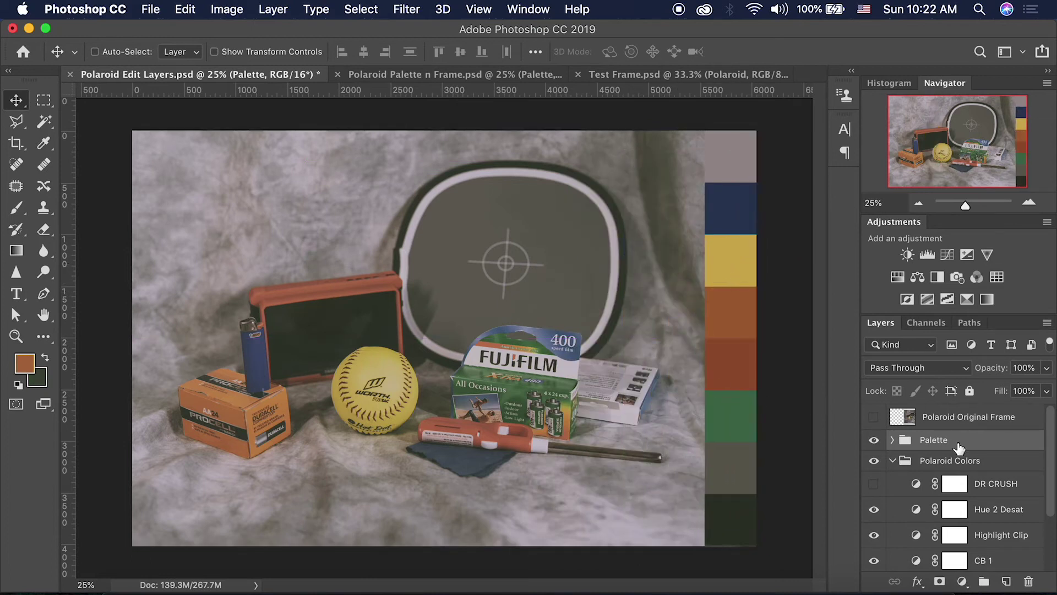
Hide the Palette group and briefly show the Polaroid Original Frame scan to compare it with the photo
click(873, 439)
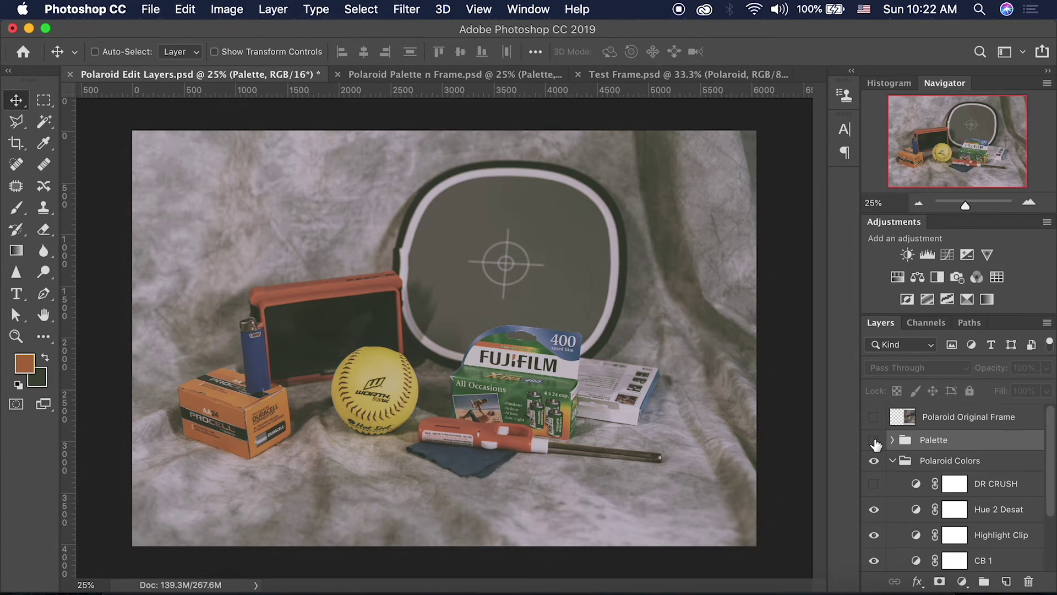
click(875, 418)
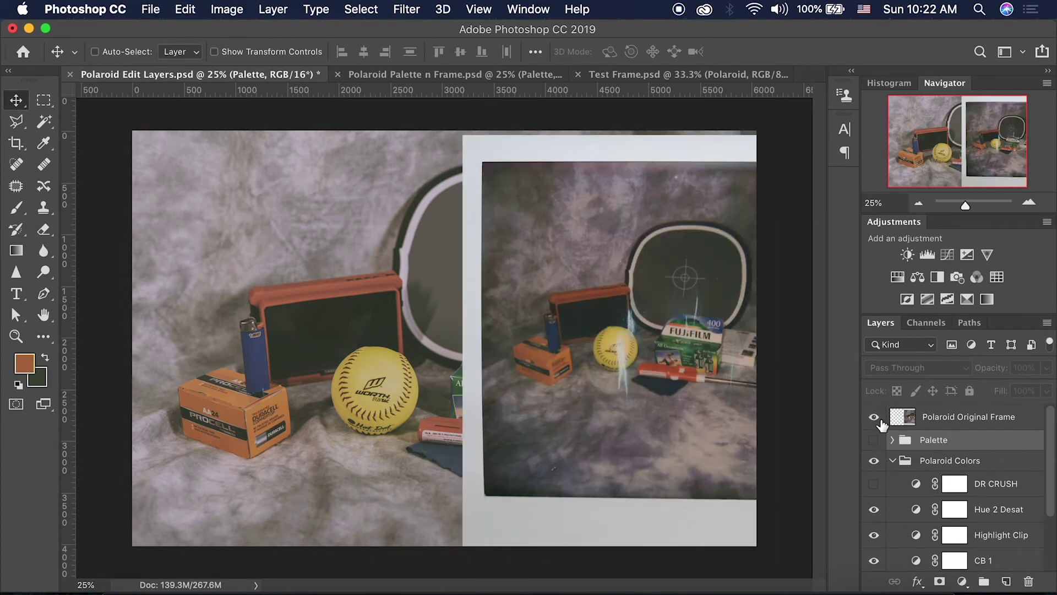
click(880, 420)
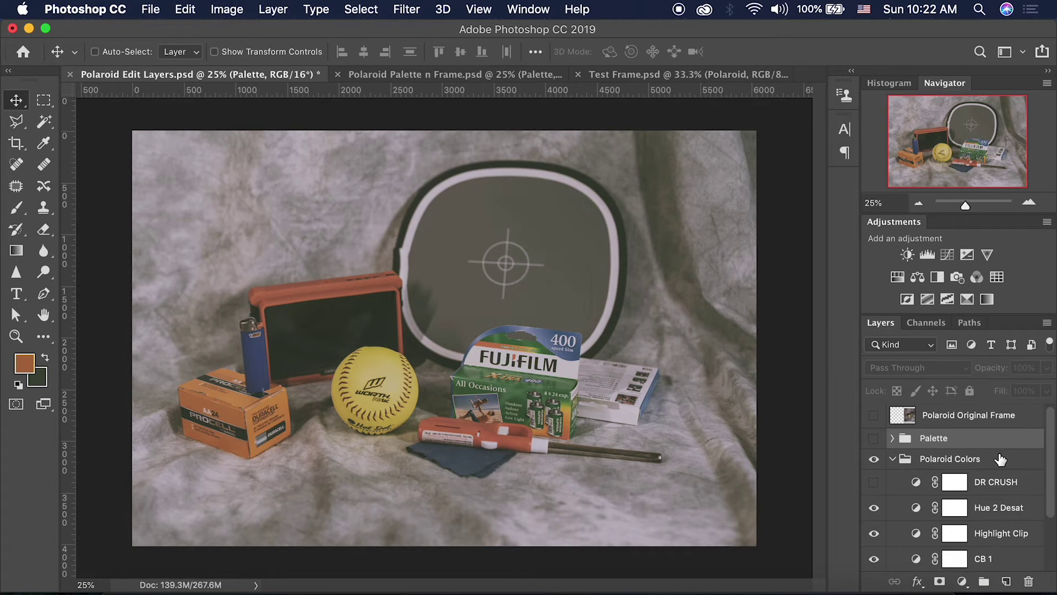
Turn on the DR CRUSH layer and review its Levels properties
click(874, 482)
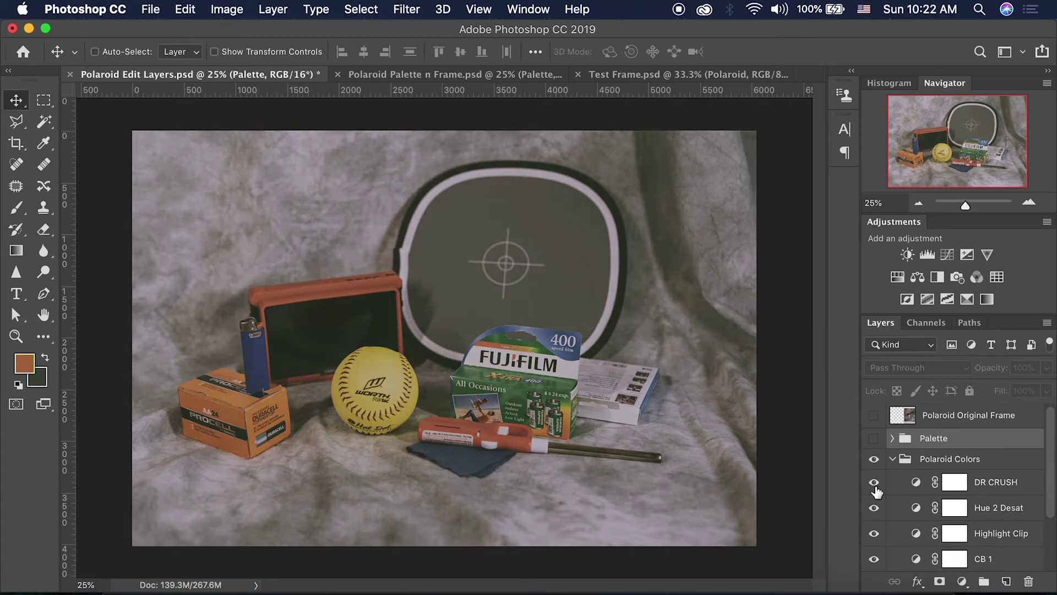
click(915, 482)
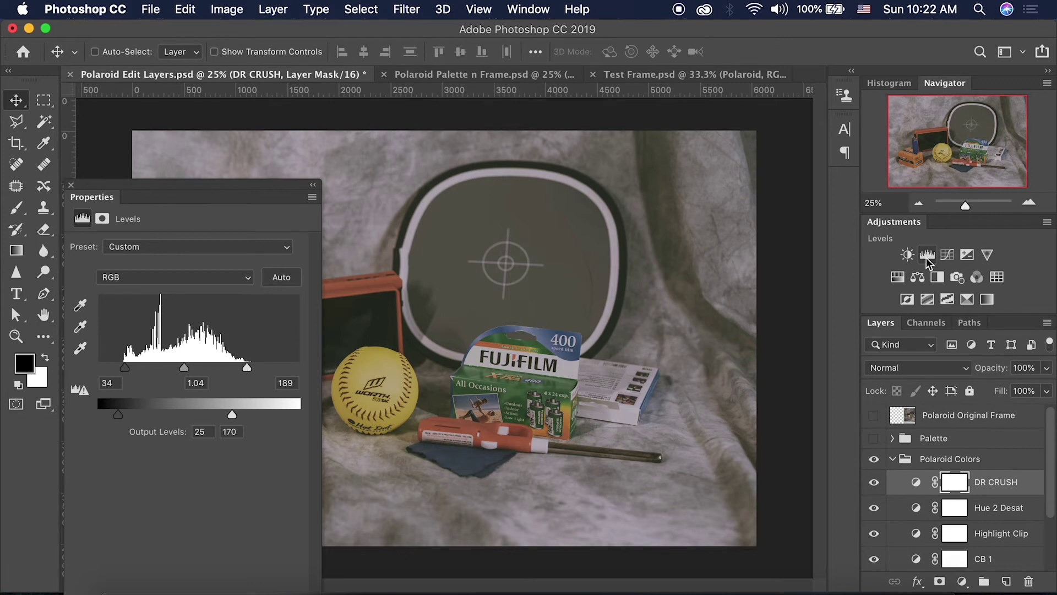
click(278, 9)
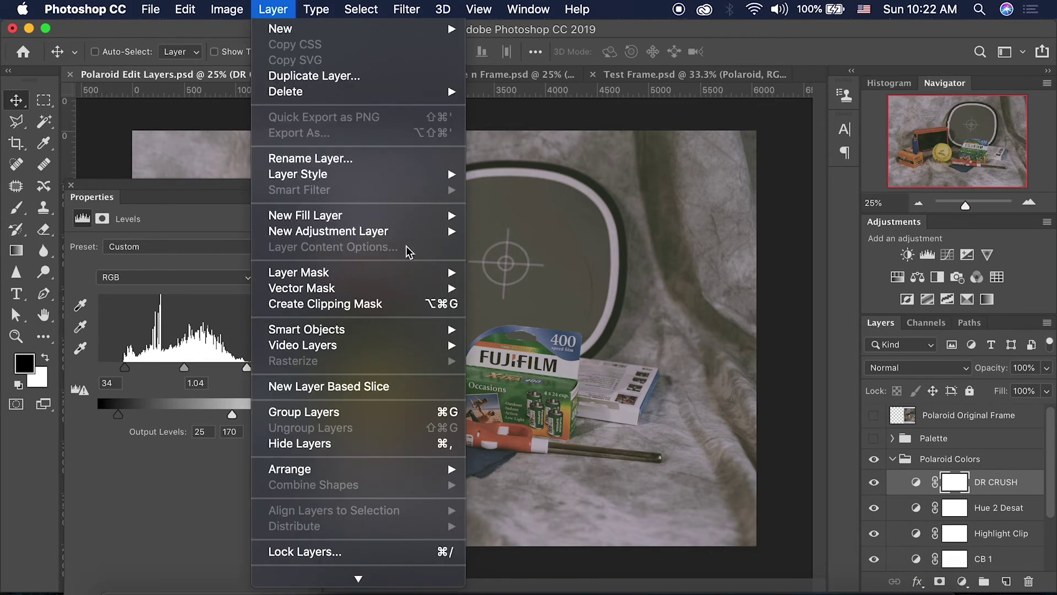
click(158, 226)
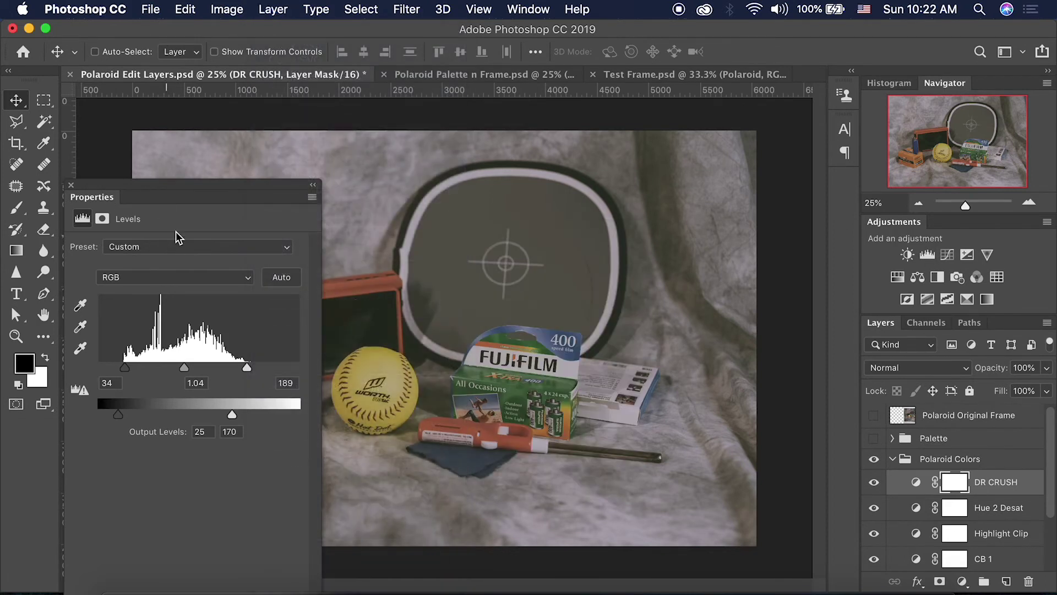
click(71, 186)
Adjust the DR CRUSH Levels: input black 42 and white 182, output black 23 and white about 166
click(892, 458)
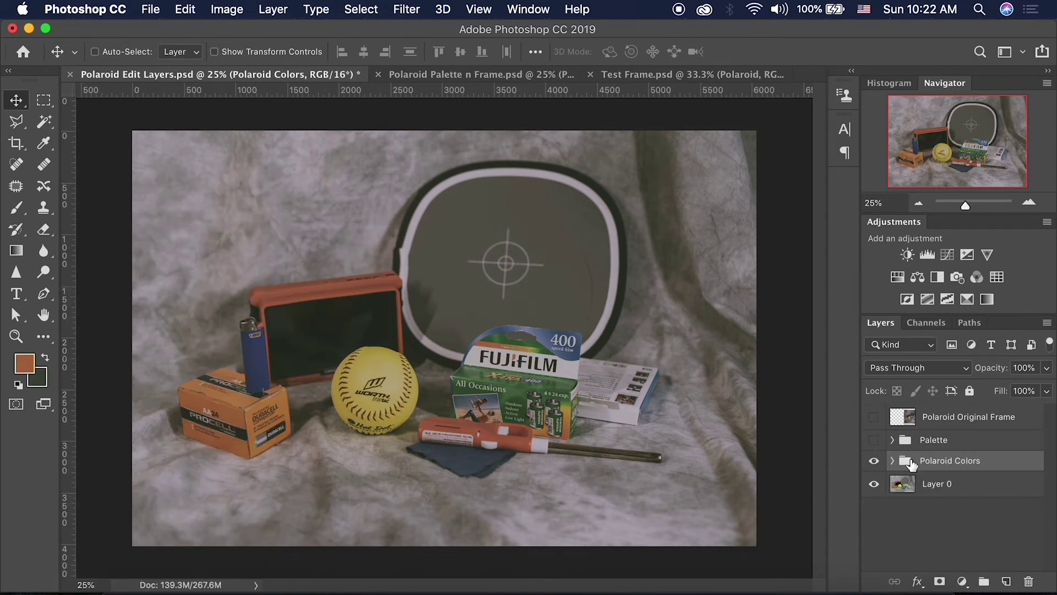
click(892, 461)
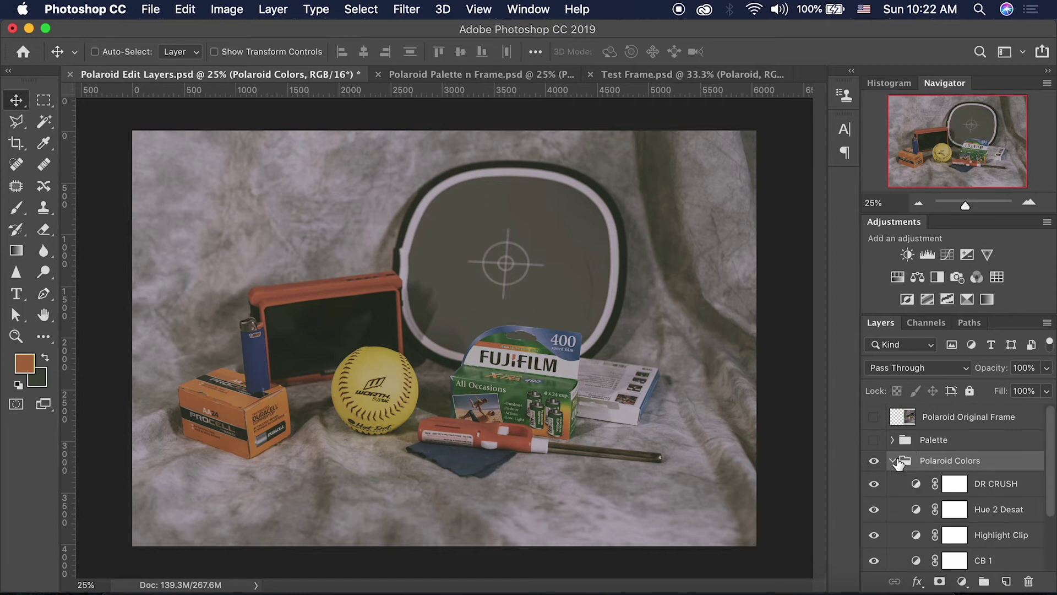
click(916, 484)
double_click(915, 485)
drag(123, 190, 857, 299)
drag(854, 432, 852, 433)
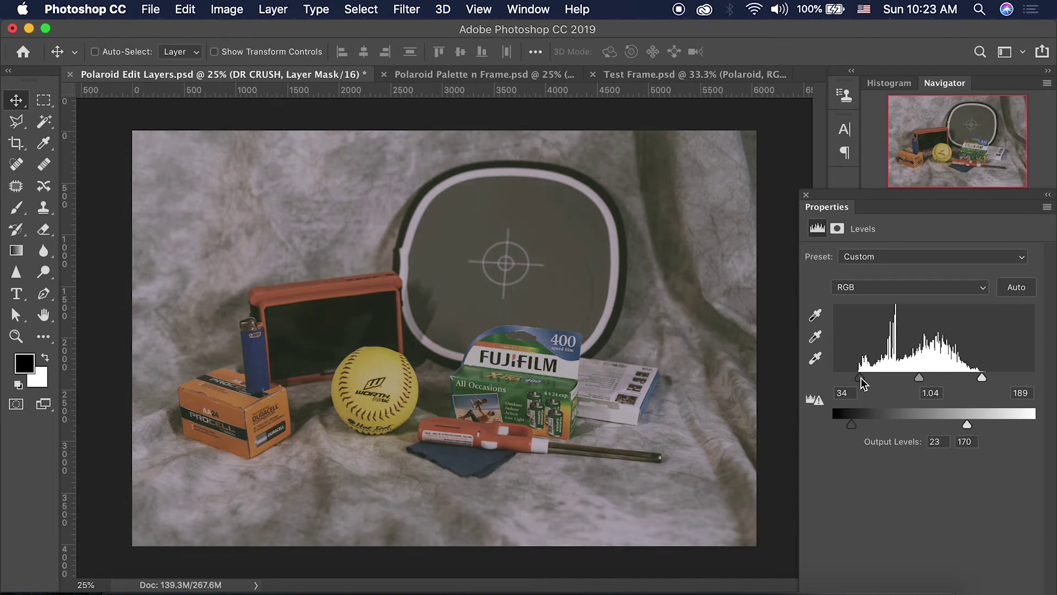
drag(861, 378, 866, 384)
drag(982, 377, 975, 376)
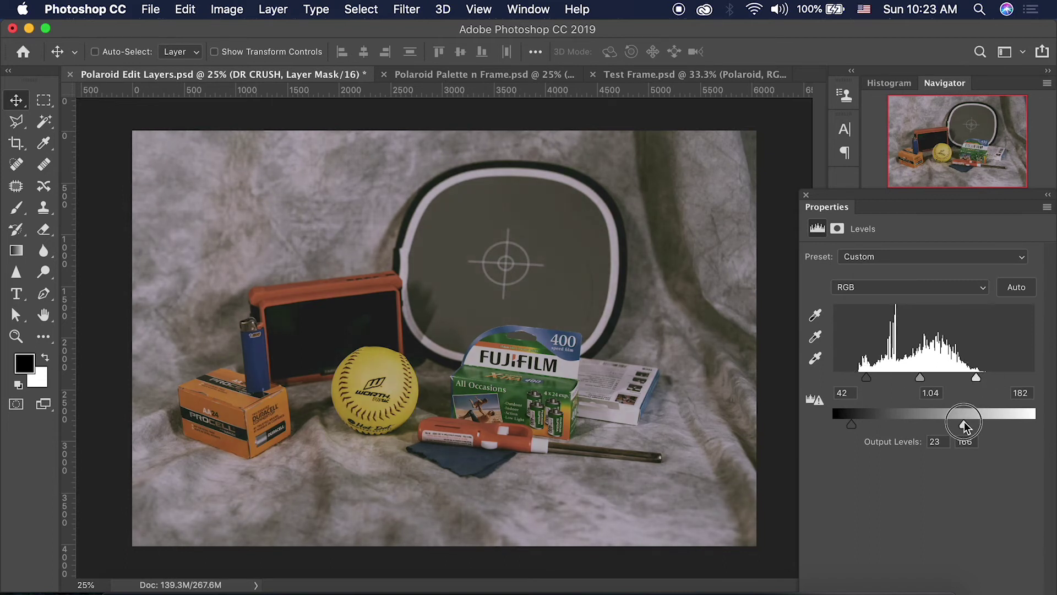
click(804, 196)
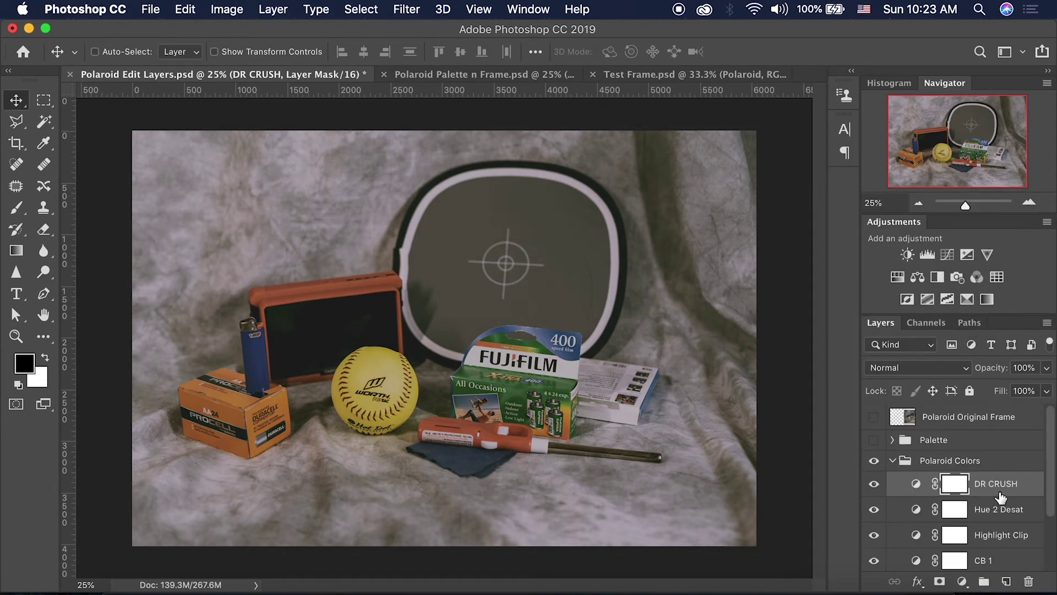
Review the Hue 1 and Curve 1 layers, opening and closing the Curve 1 curve's properties
scroll(1004, 504, down, 3)
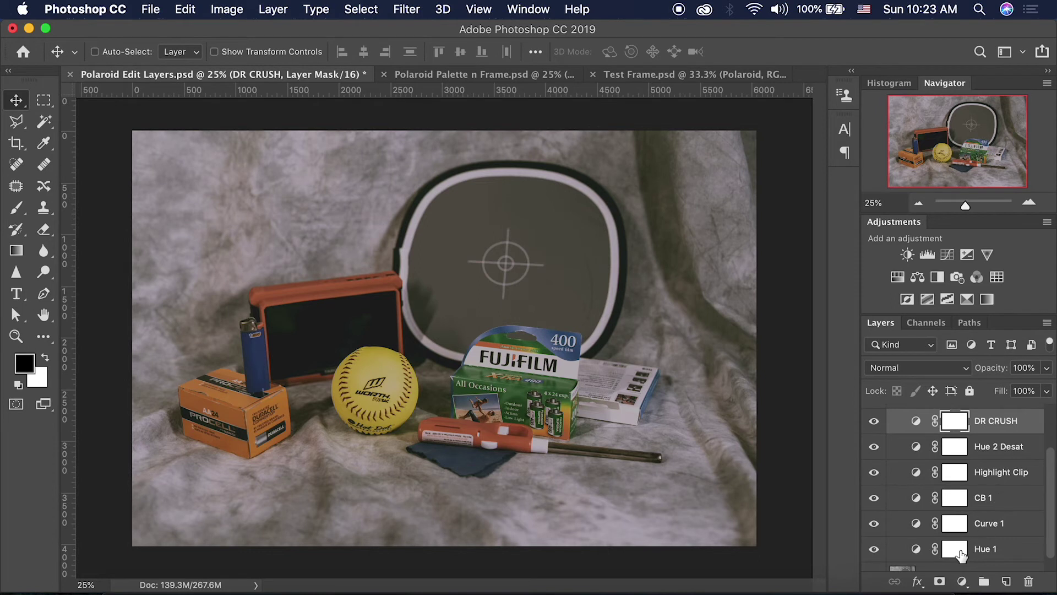
click(1014, 556)
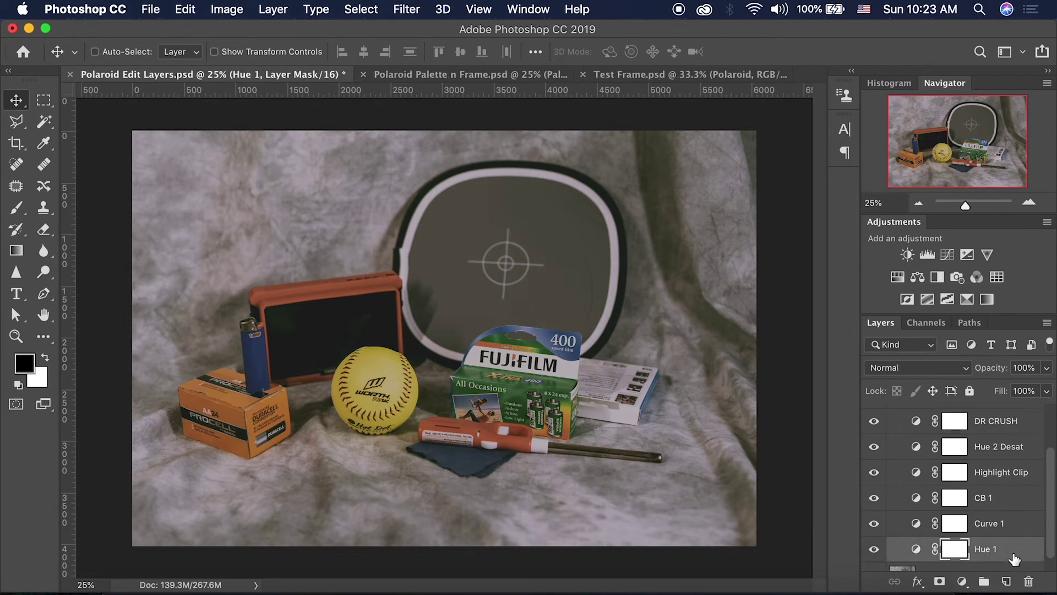
click(1027, 527)
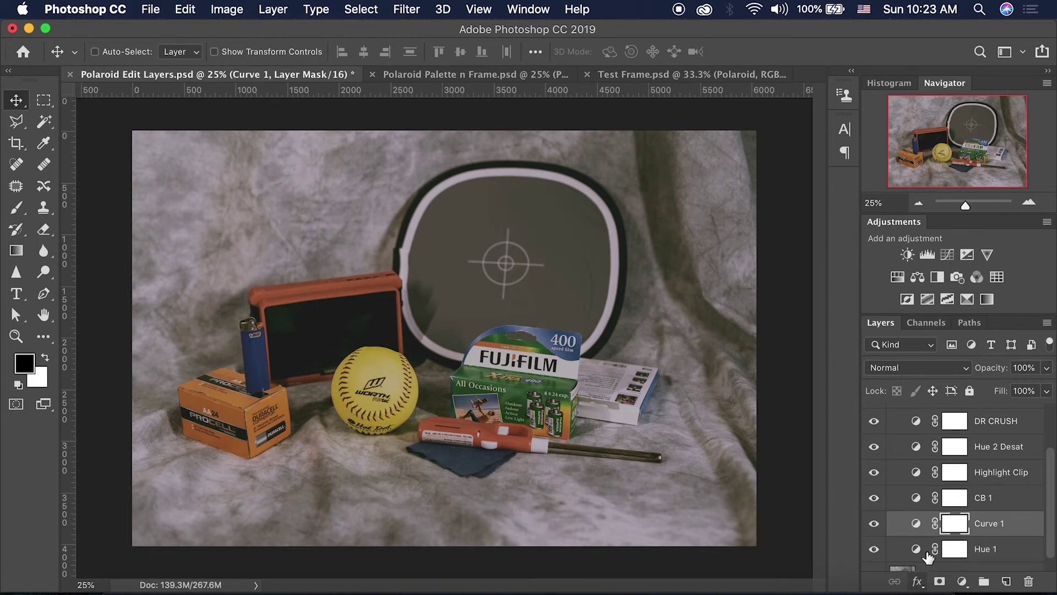
double_click(915, 523)
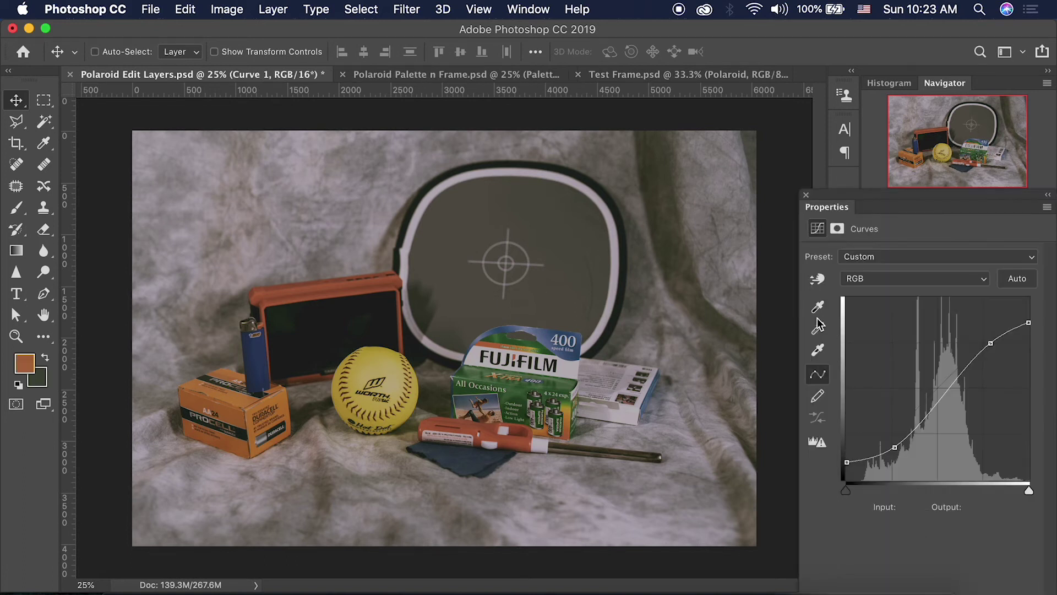
click(806, 195)
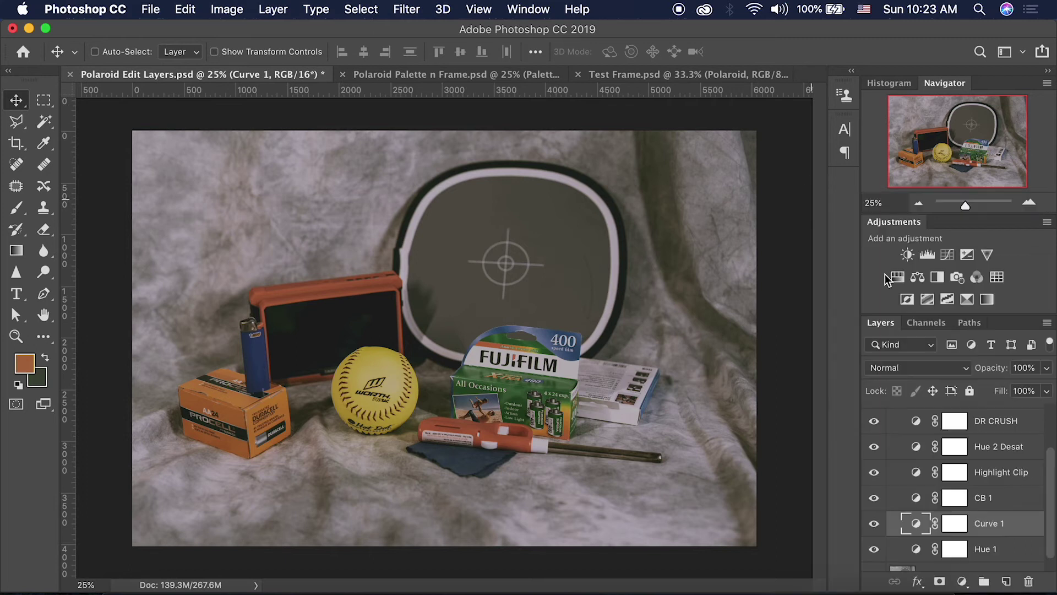
Review the CB 1 layer and examine the Highlight Clip curve in its properties
click(918, 499)
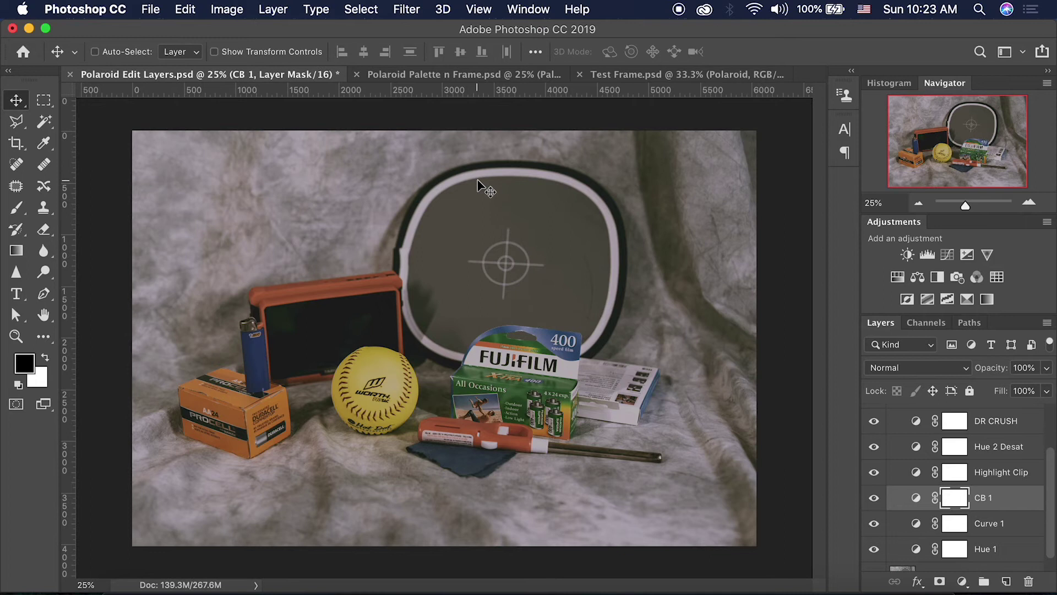
click(915, 474)
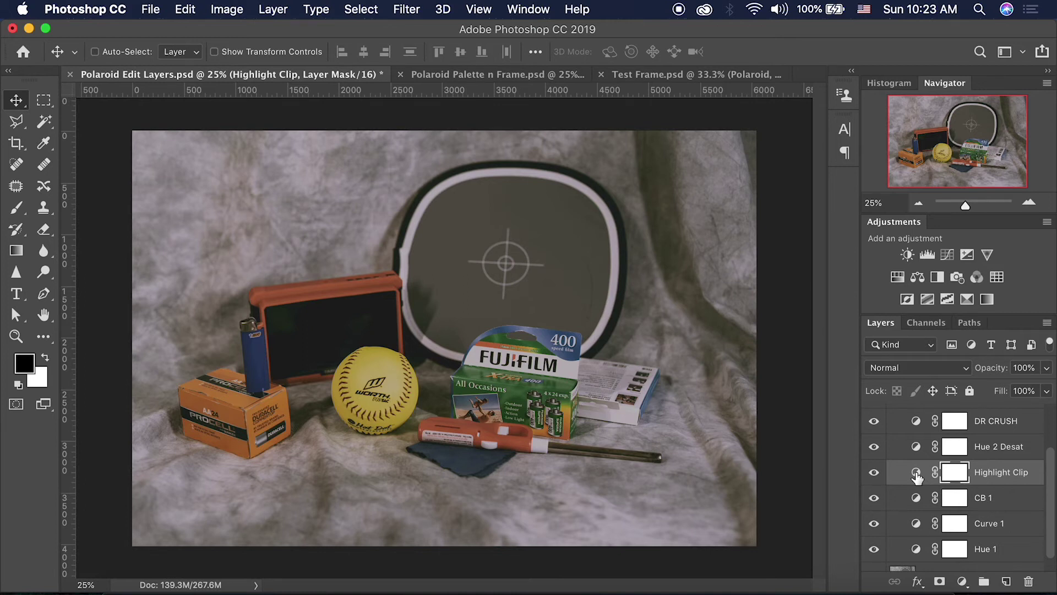
double_click(910, 475)
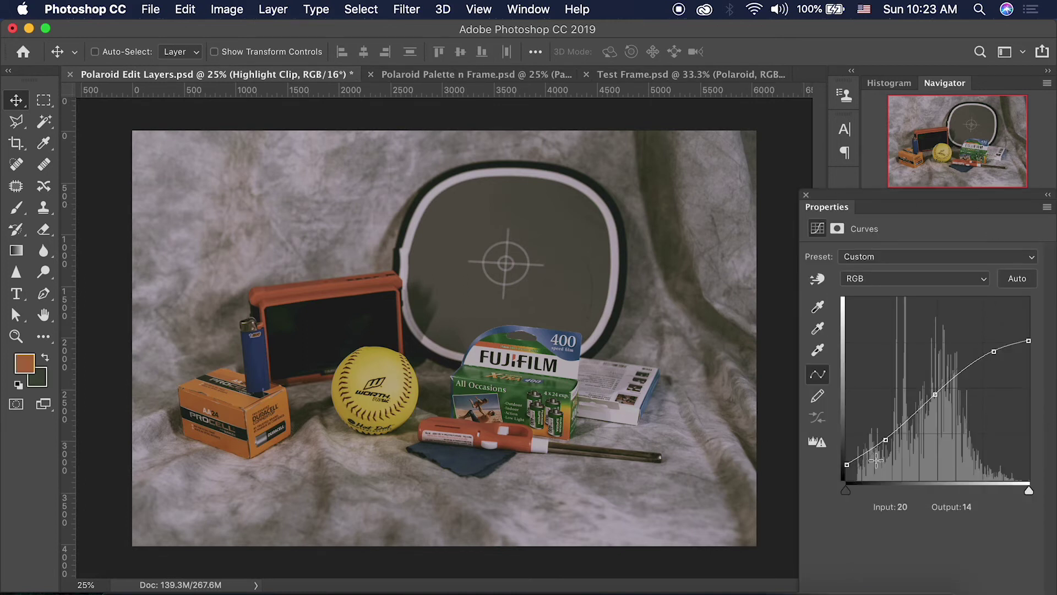
click(807, 195)
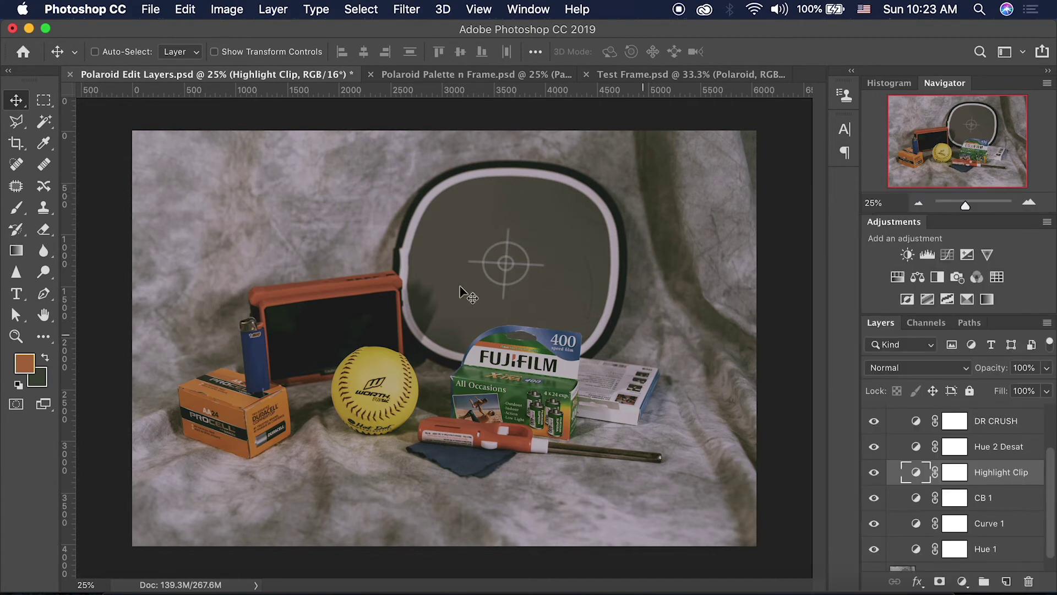
Preview the photo with and without the Hue 2 Desat layer and the DR CRUSH layer
click(914, 448)
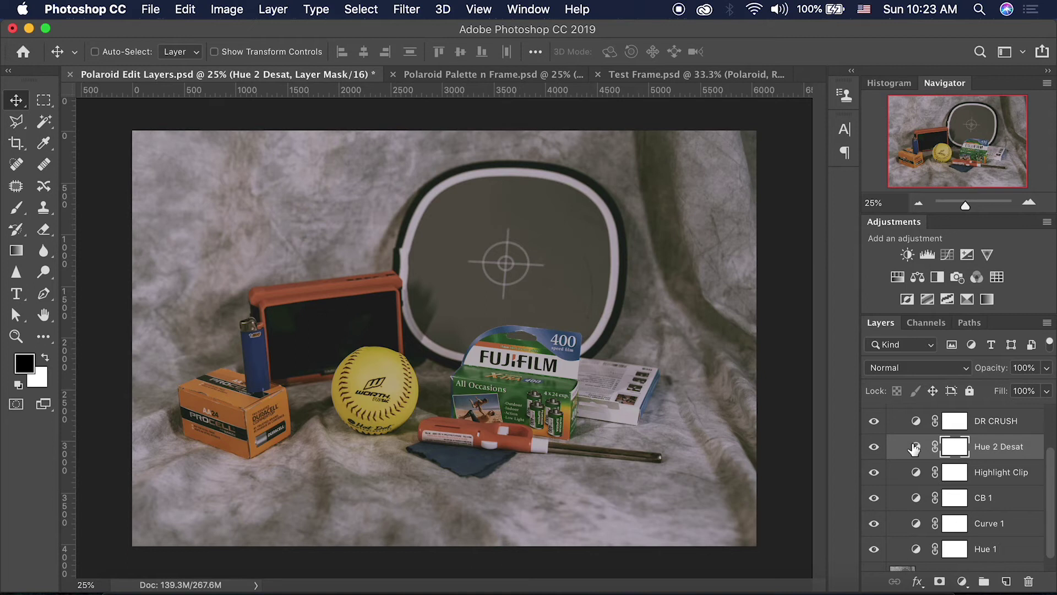
click(874, 447)
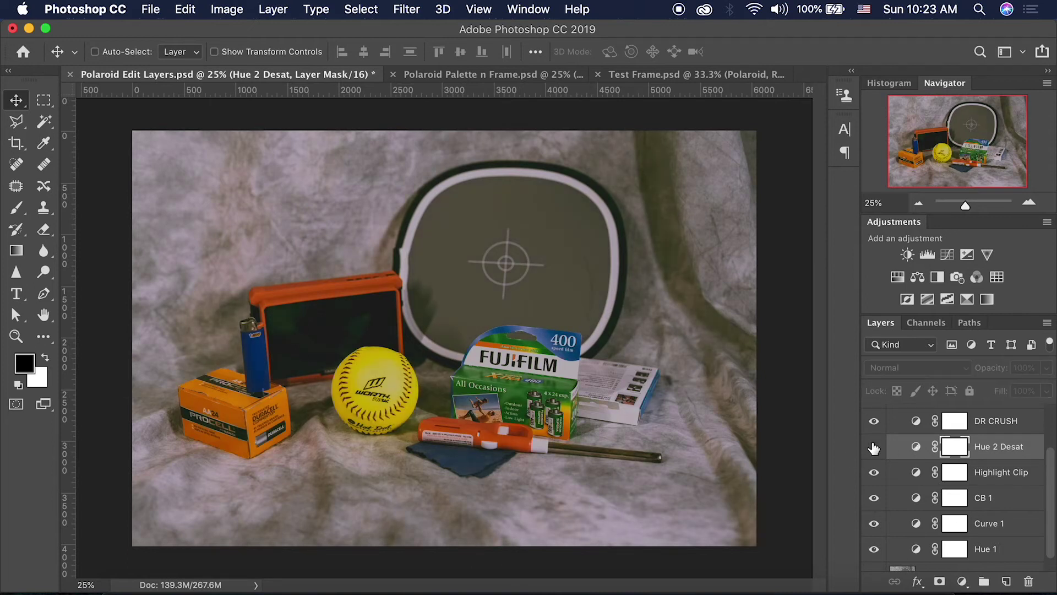
click(874, 447)
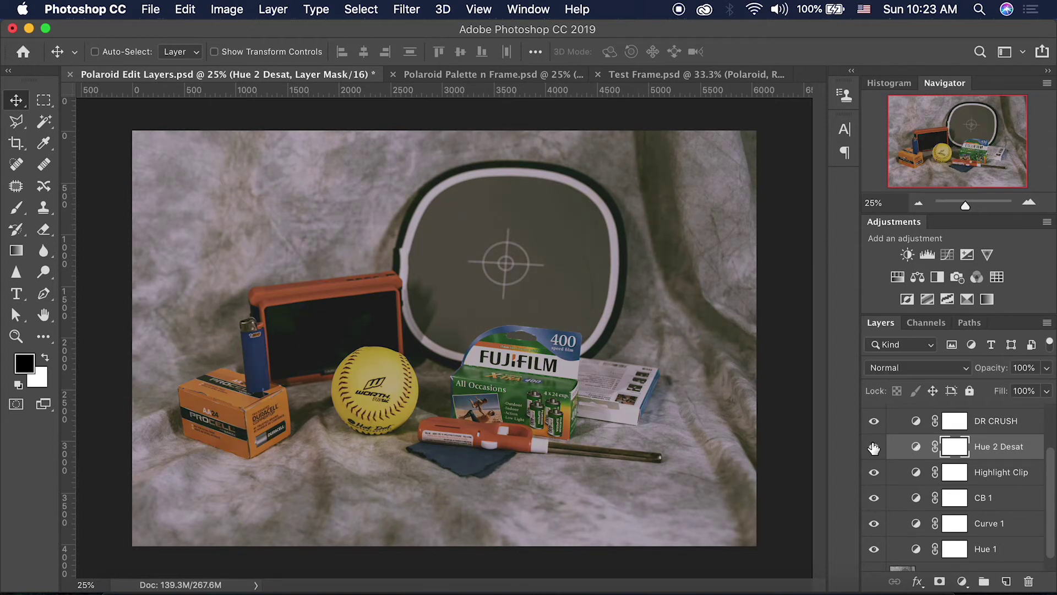
double_click(916, 446)
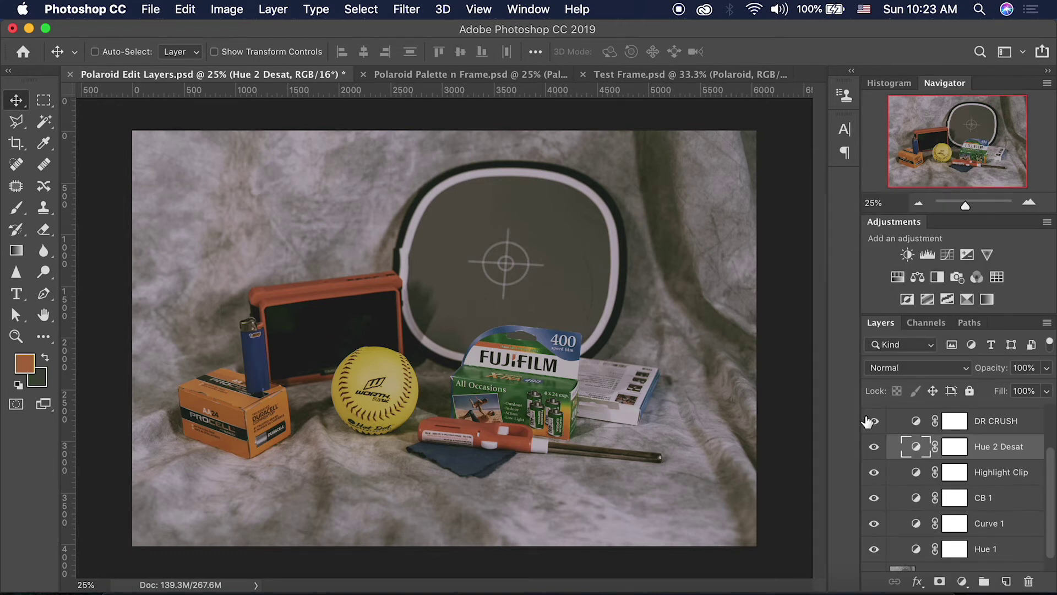
click(874, 421)
click(873, 421)
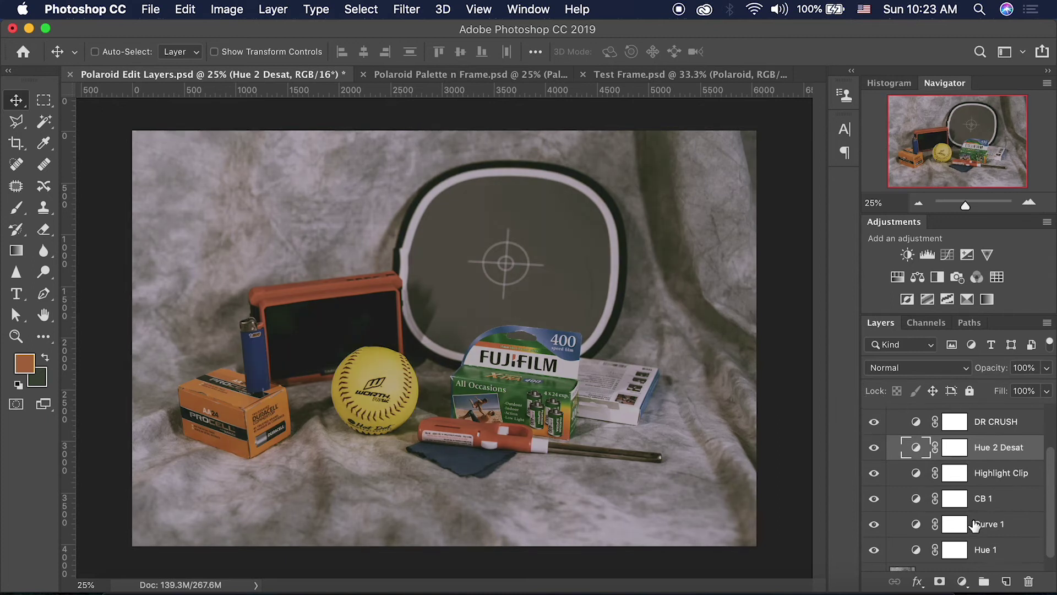
Collapse the Polaroid Colors group and hide it to view the photo without the adjustments
scroll(971, 521, up, 1)
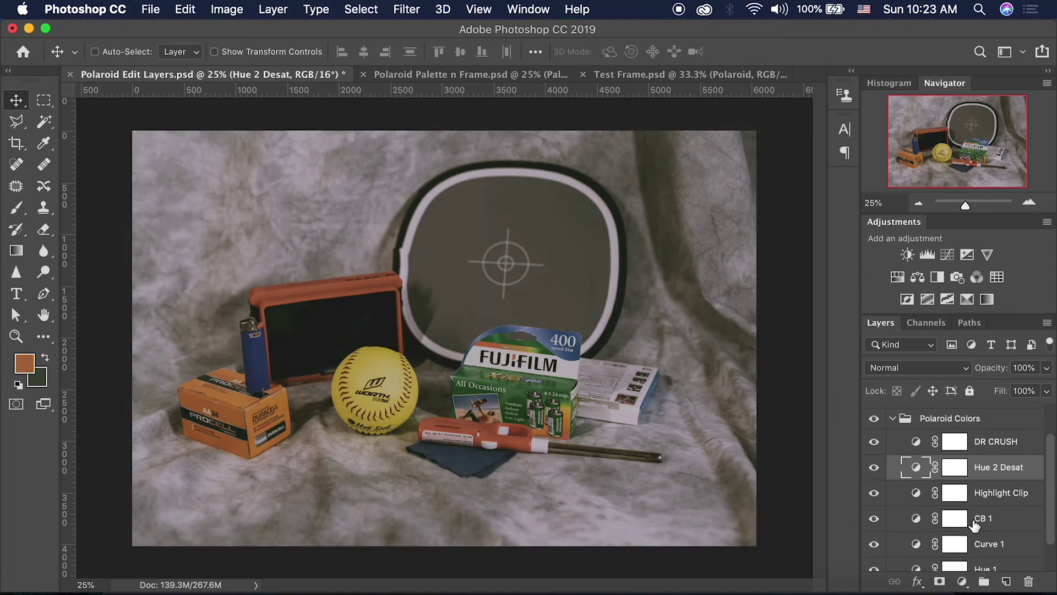
click(892, 419)
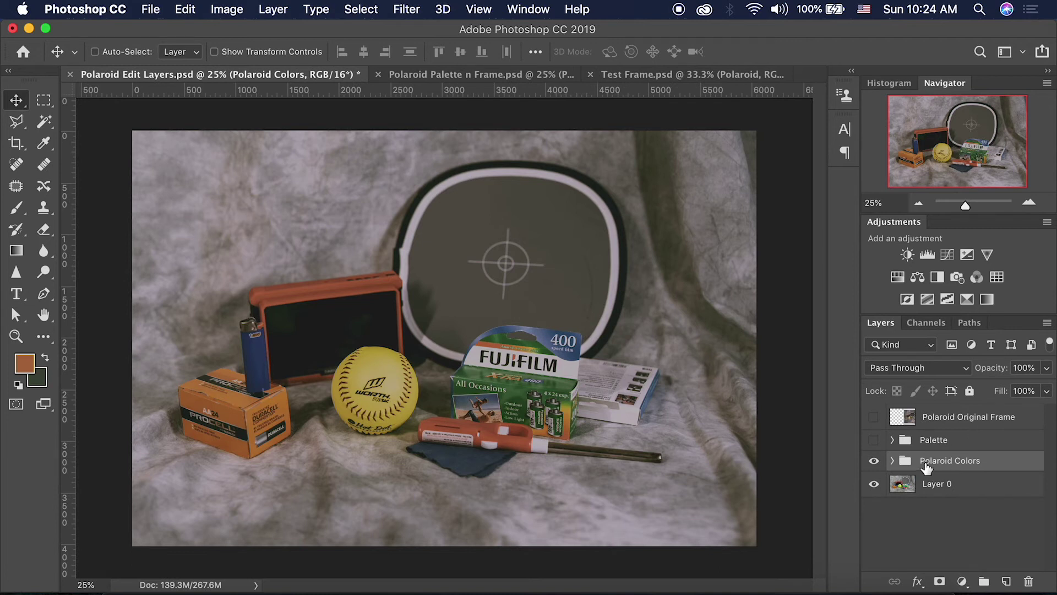
click(874, 462)
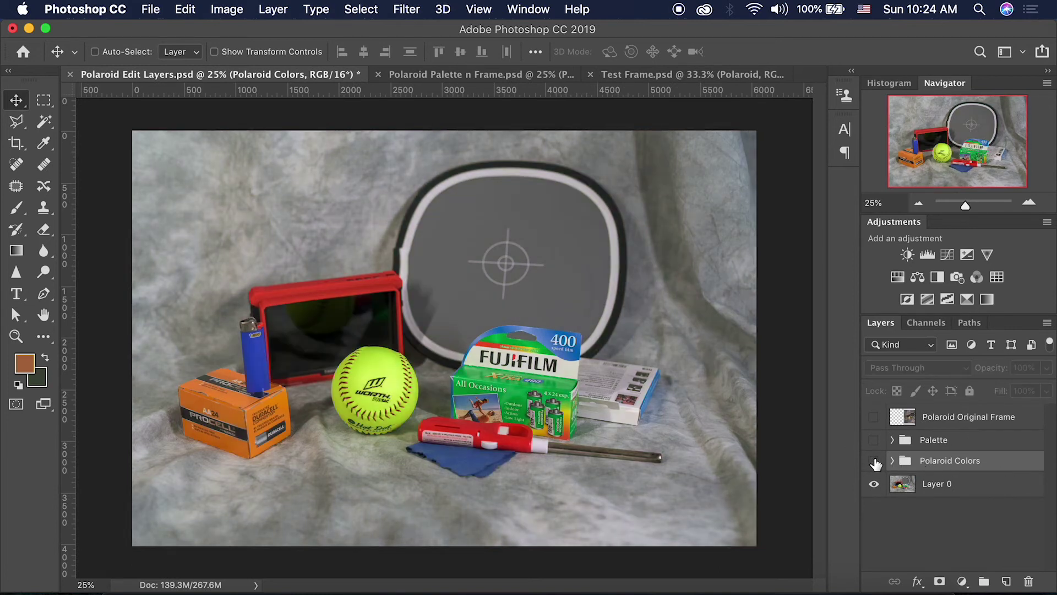
Show the Polaroid Colors group and compare the photo with the Palette swatches, leaving the Palette group hidden
click(874, 462)
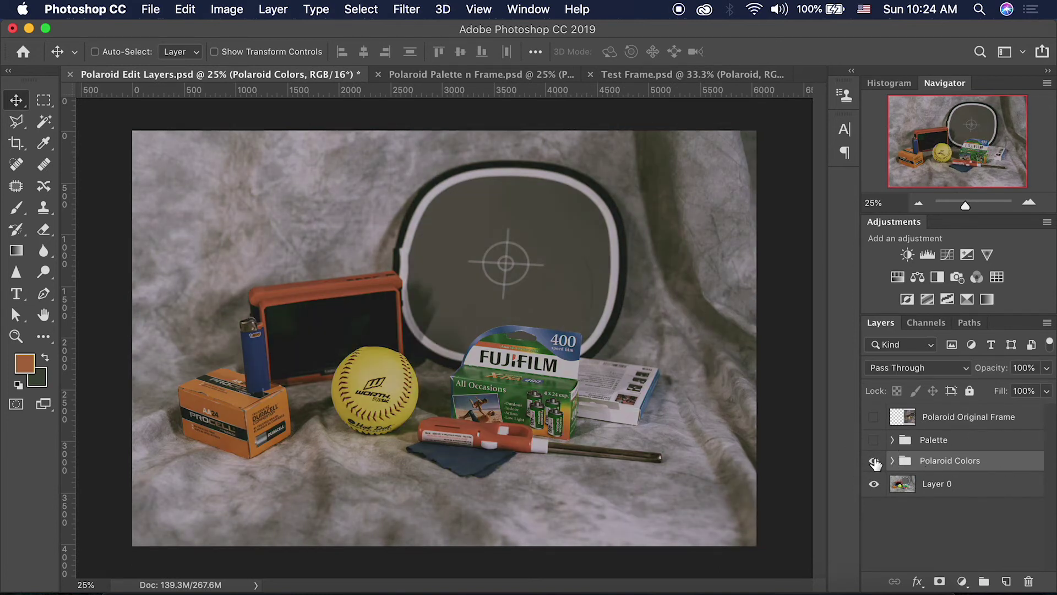
click(874, 440)
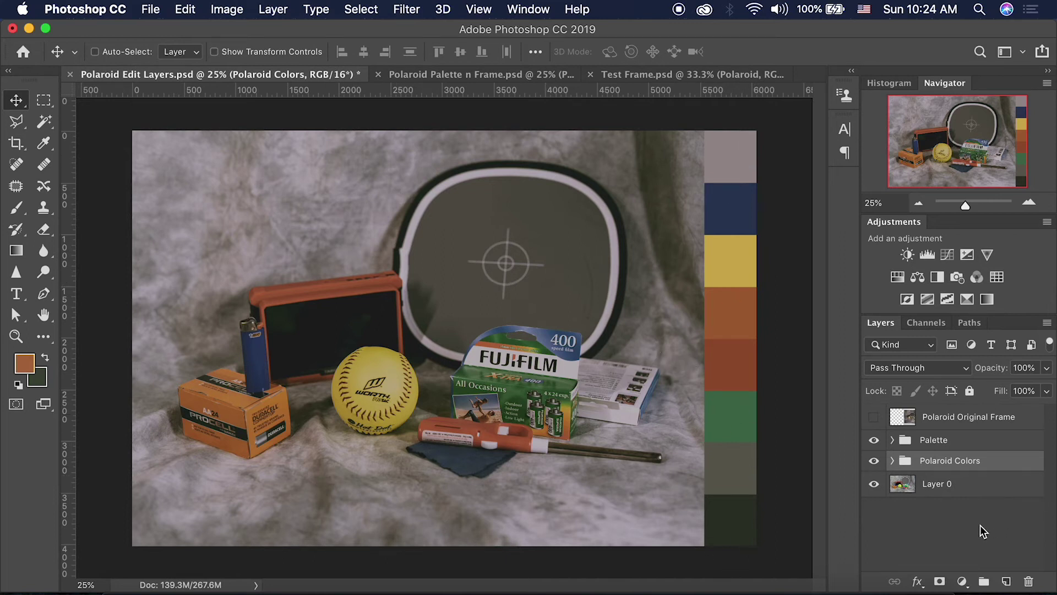
click(875, 441)
Show the Polaroid Original Frame layer, move it around over the edited photo to compare the two, and hide the layer
click(874, 418)
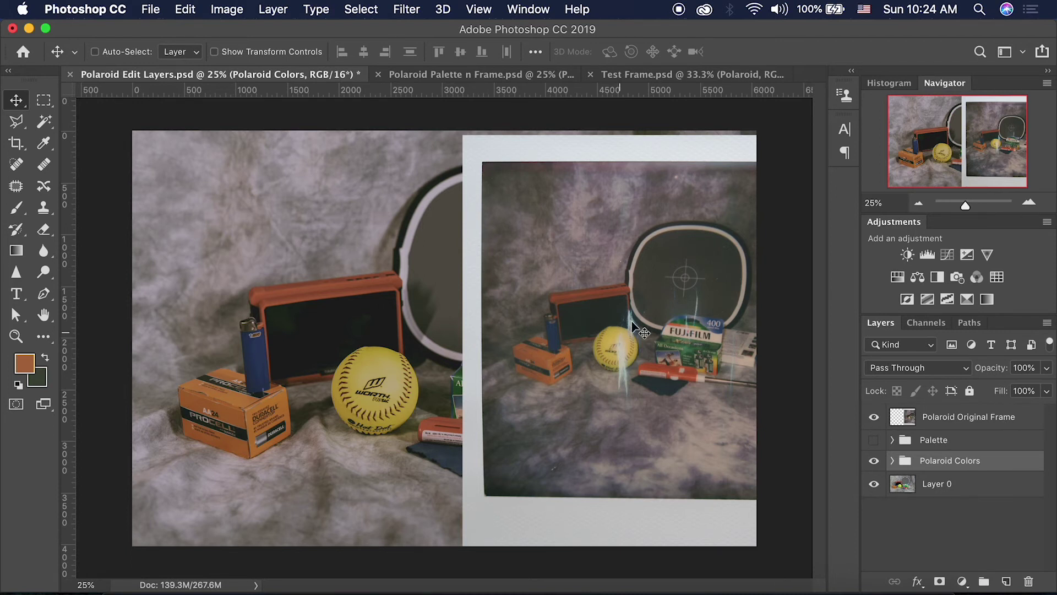
drag(624, 344, 571, 411)
click(1012, 420)
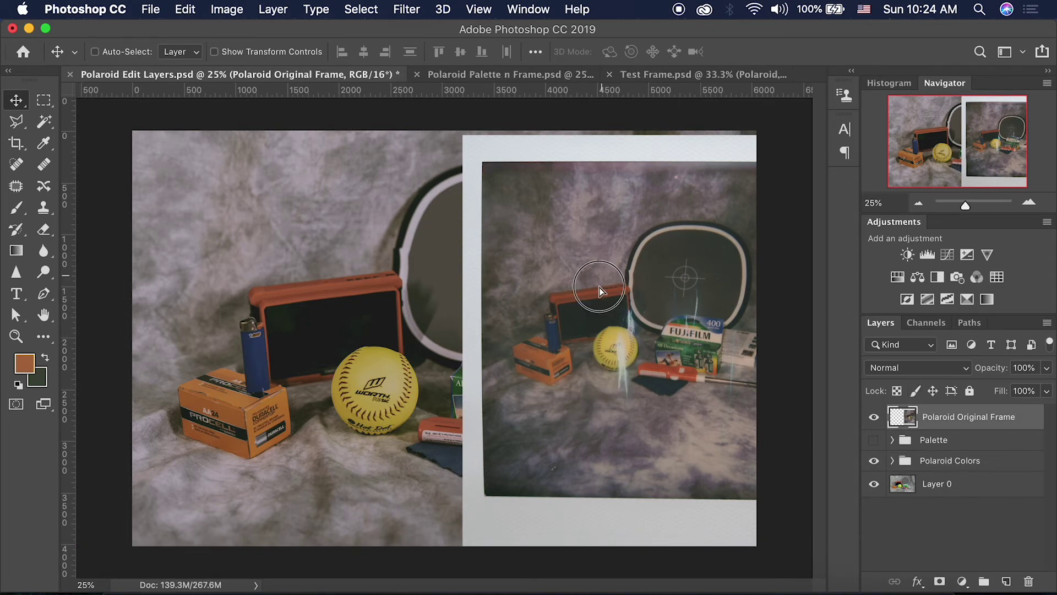
drag(601, 290, 460, 421)
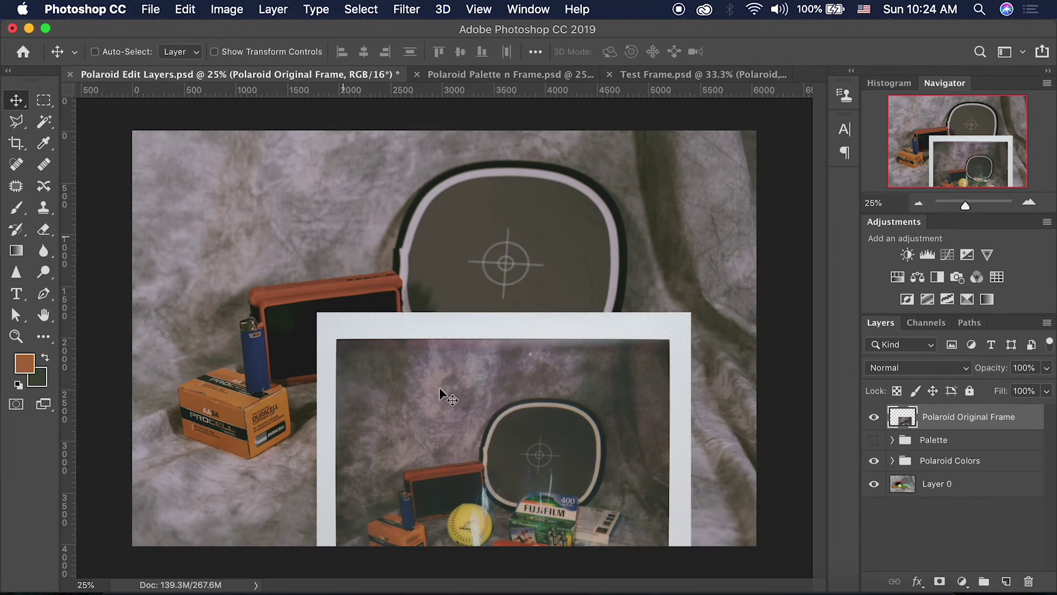
drag(479, 433, 399, 238)
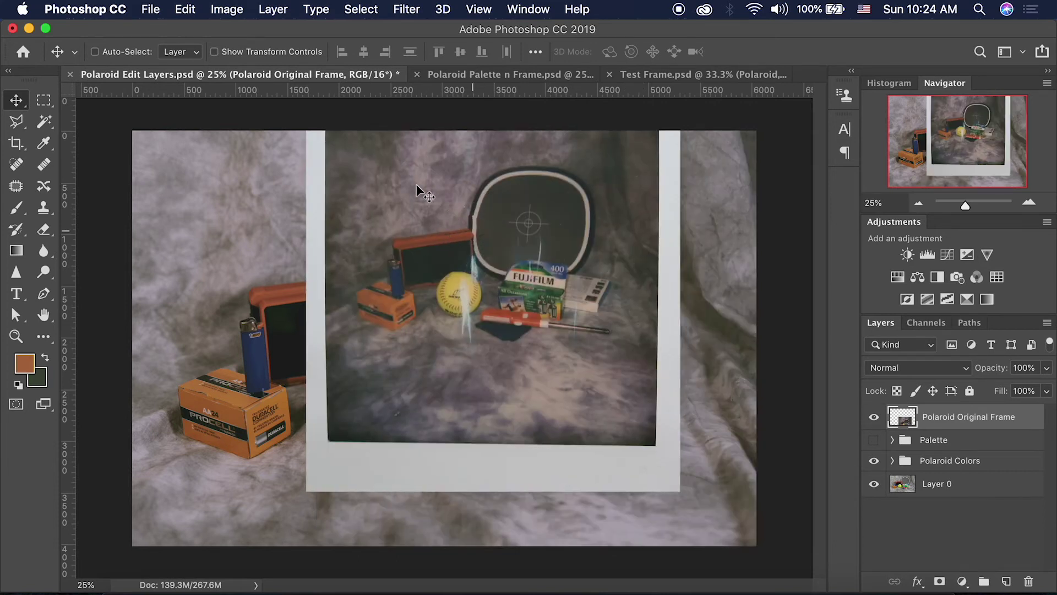
drag(498, 319, 536, 263)
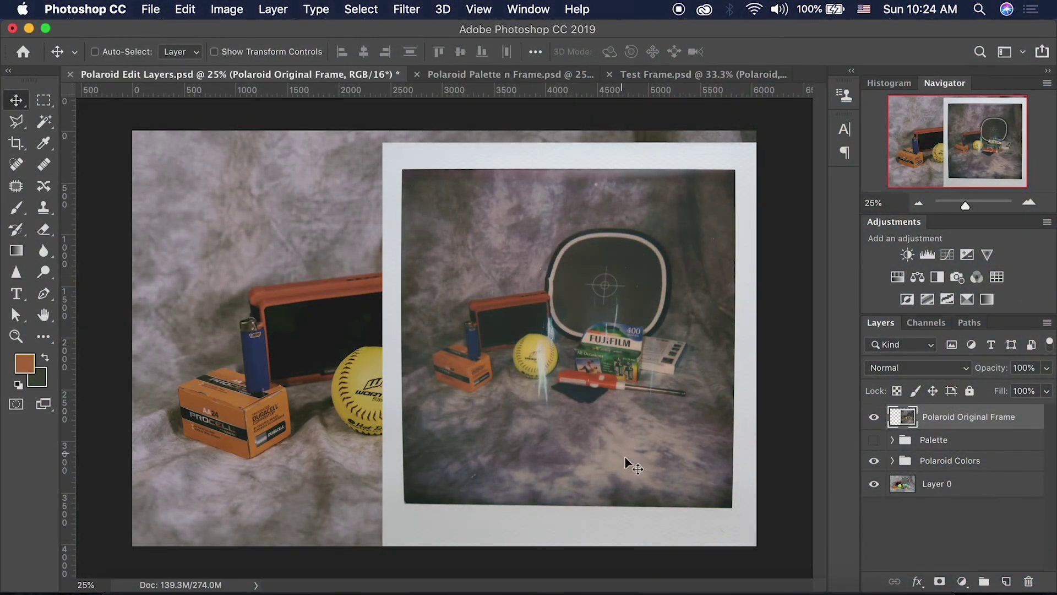
drag(624, 456, 788, 441)
drag(692, 494, 702, 499)
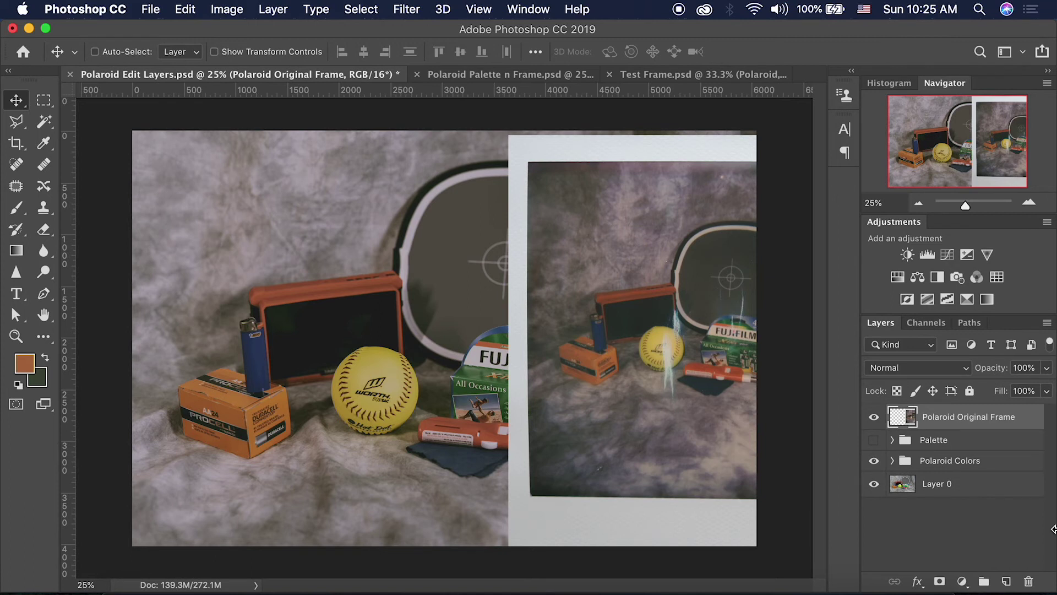
click(874, 417)
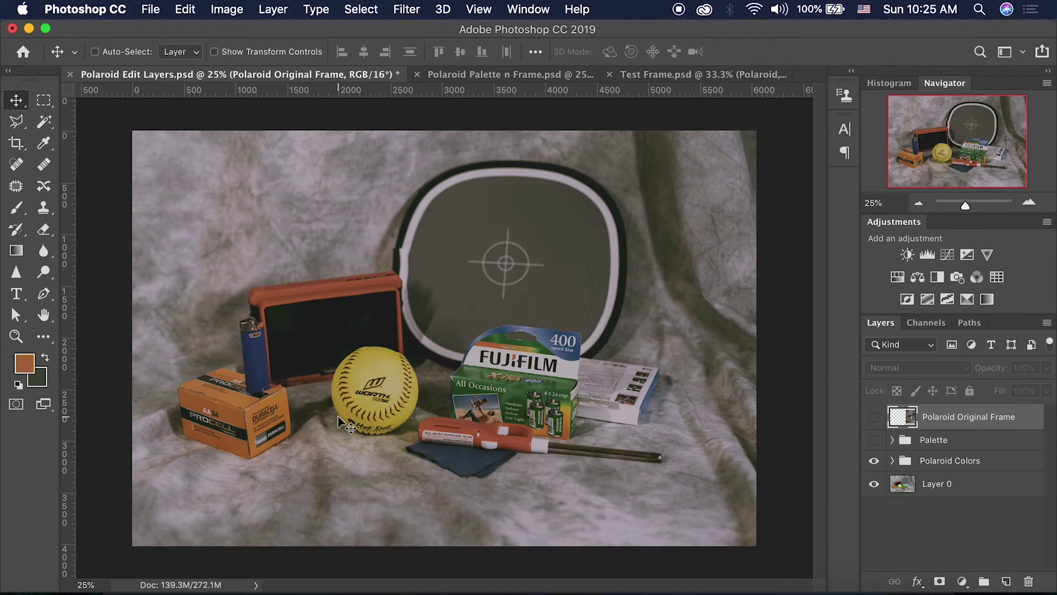
Switch to Test Frame.psd and preview the image with and without the Layer 0 frame and the Layer 3 vignette
click(456, 74)
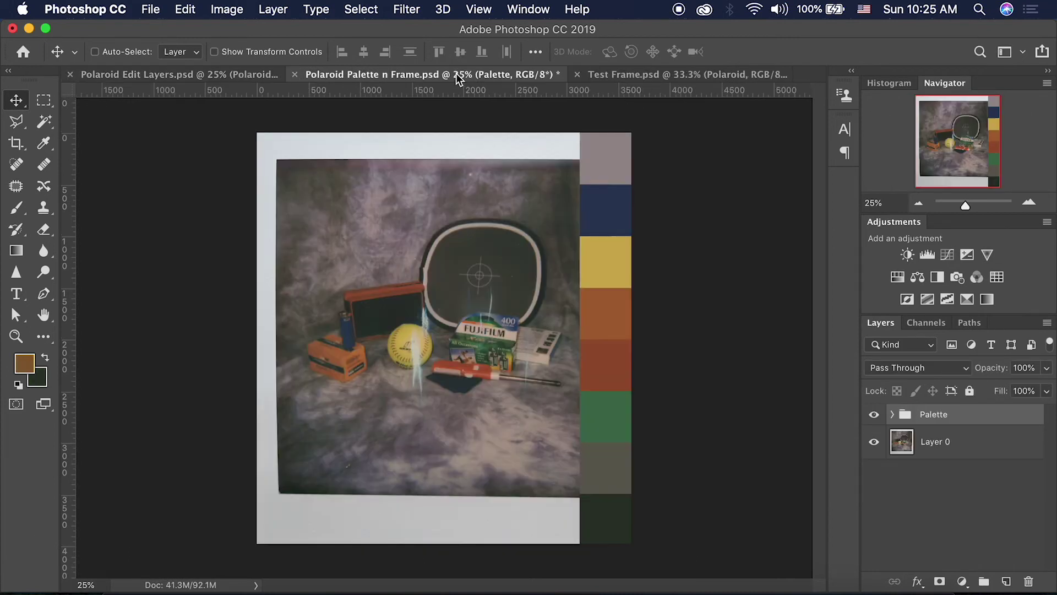
click(705, 72)
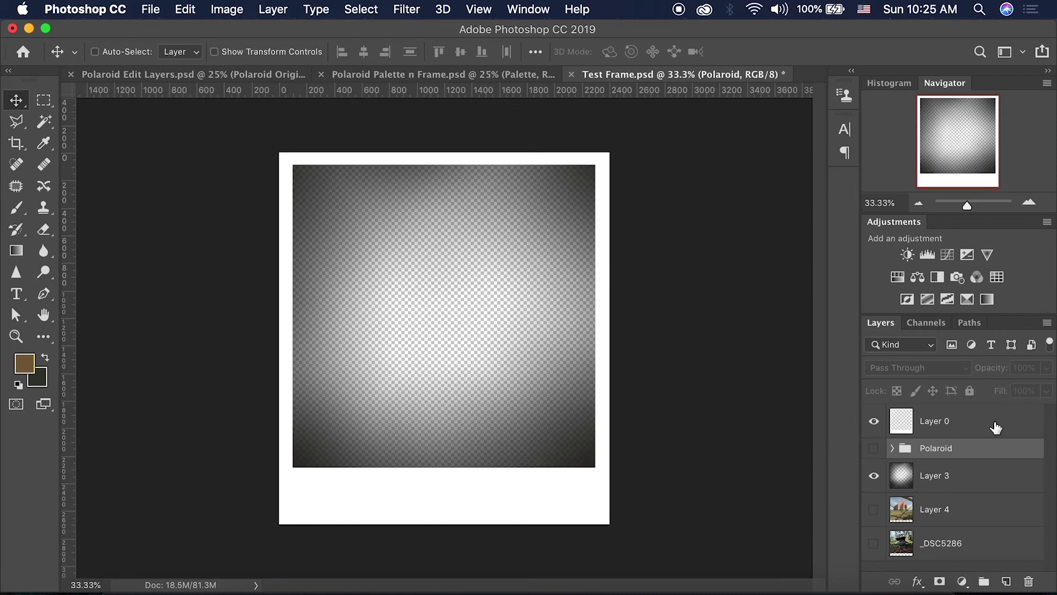
click(941, 426)
click(872, 422)
click(875, 423)
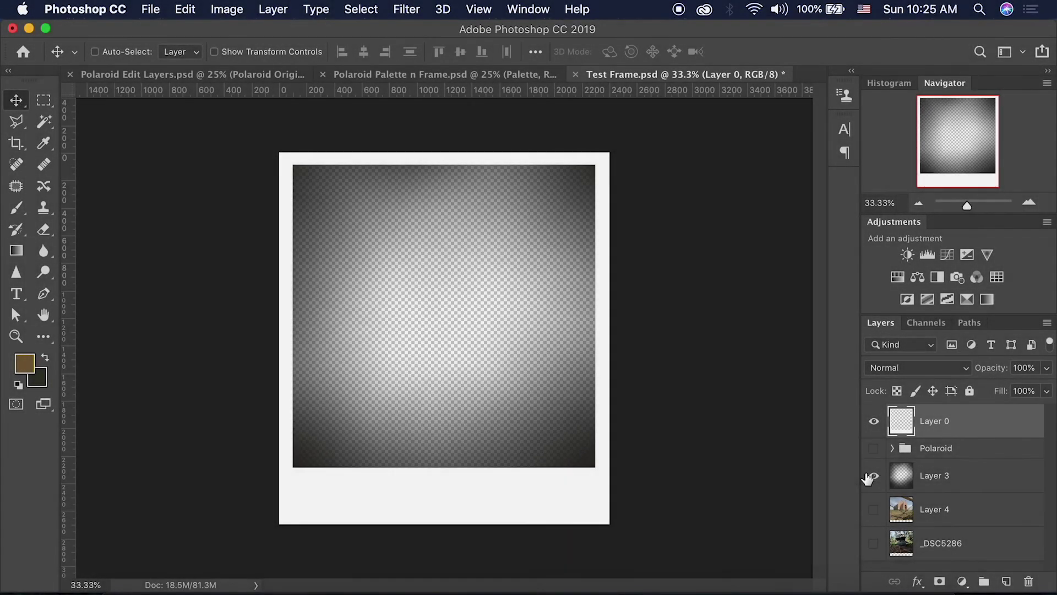
click(873, 476)
click(873, 475)
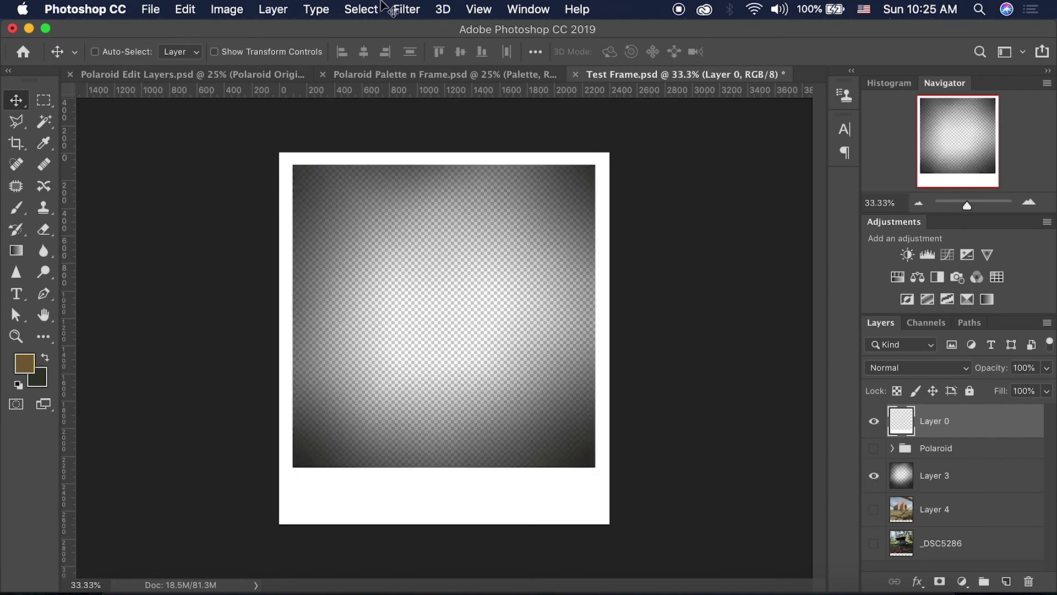
Hide the Palette group in Polaroid Palette n Frame.psd and compare the scanned Polaroid with the edited photo and the test frame
click(393, 77)
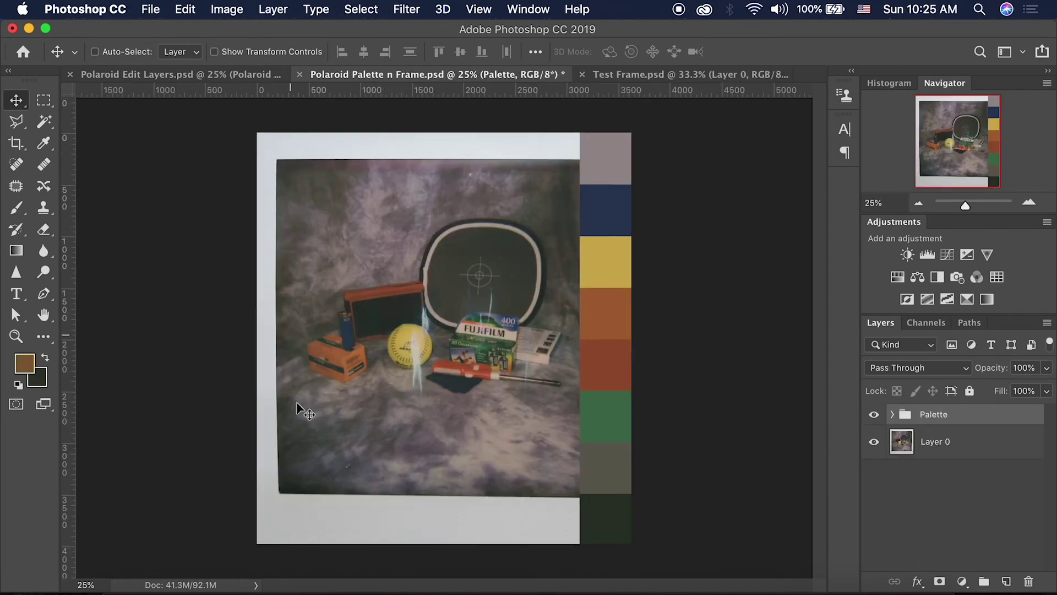
click(874, 415)
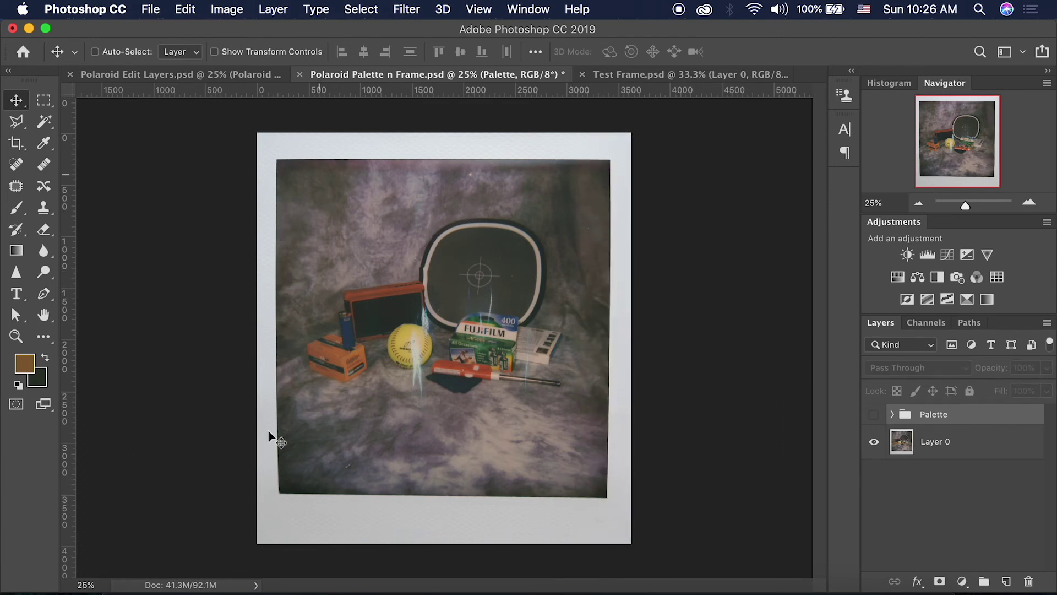
click(180, 74)
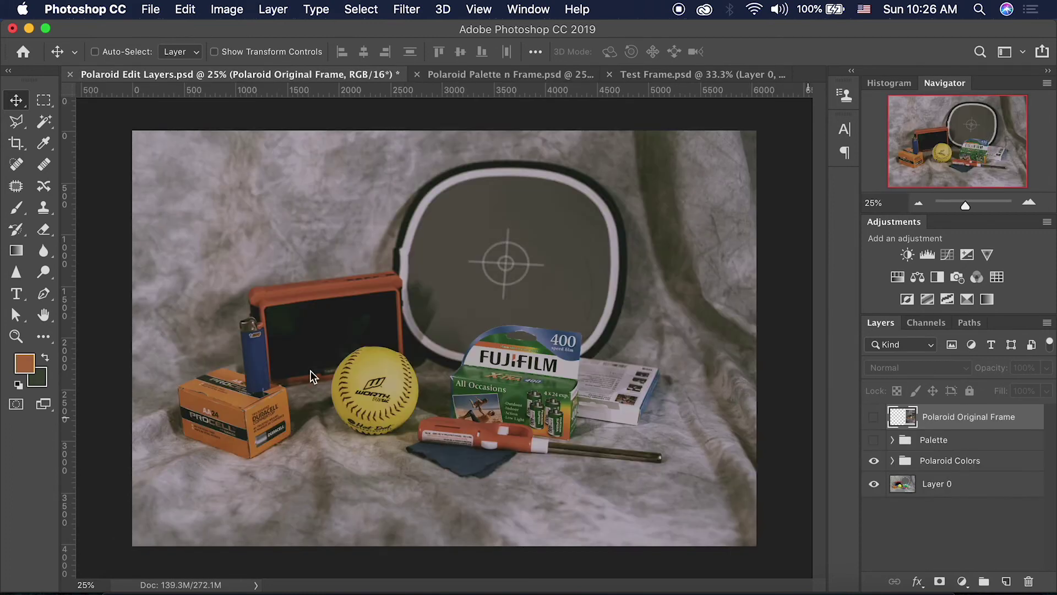
click(553, 75)
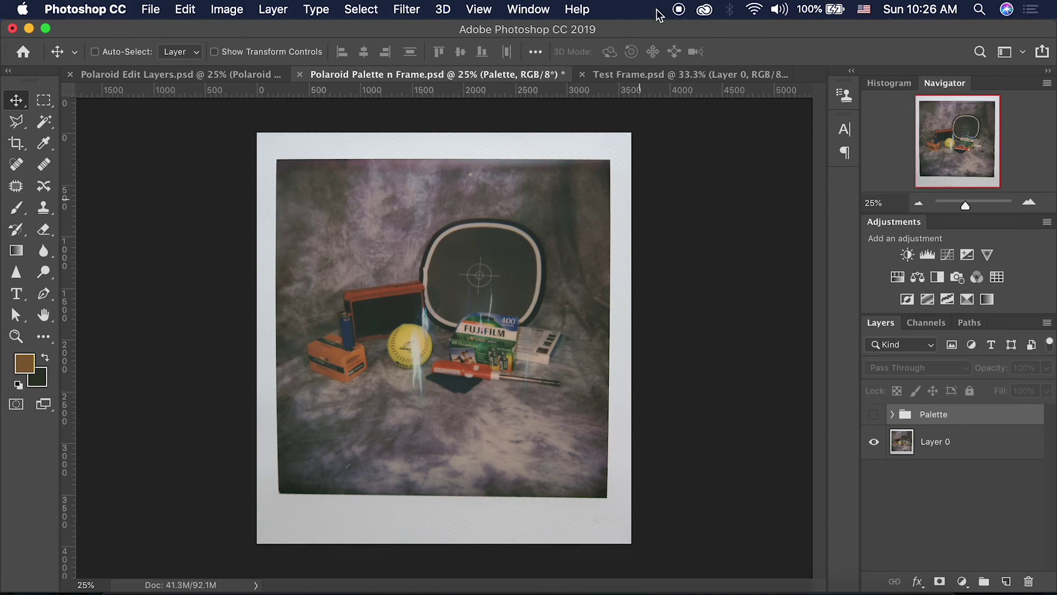
click(669, 76)
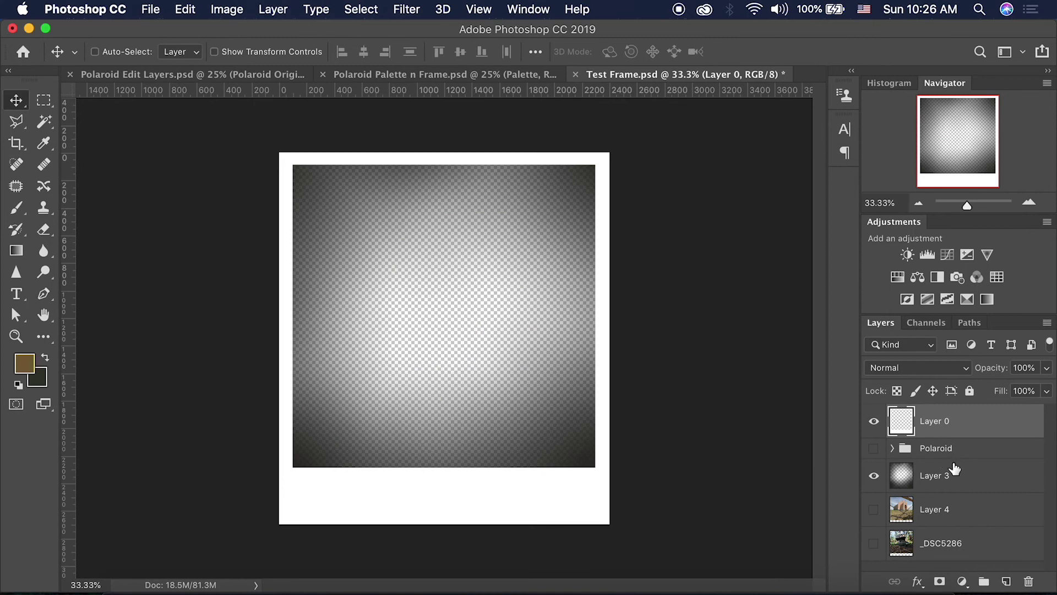
Add an empty layer above Layer 3 and look through its blending modes, leaving it on Normal
click(973, 477)
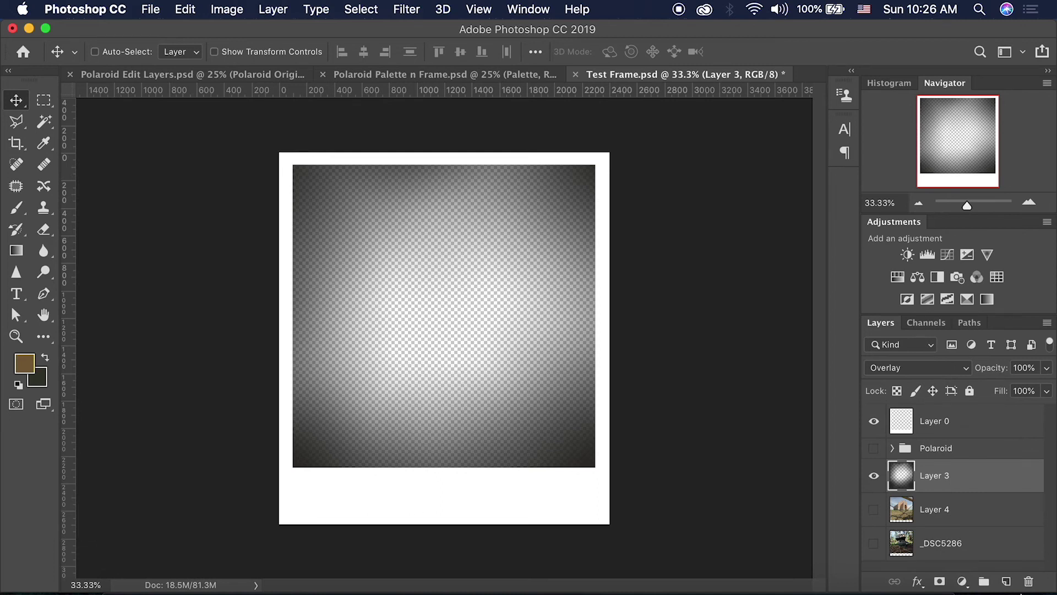
click(1005, 581)
click(893, 368)
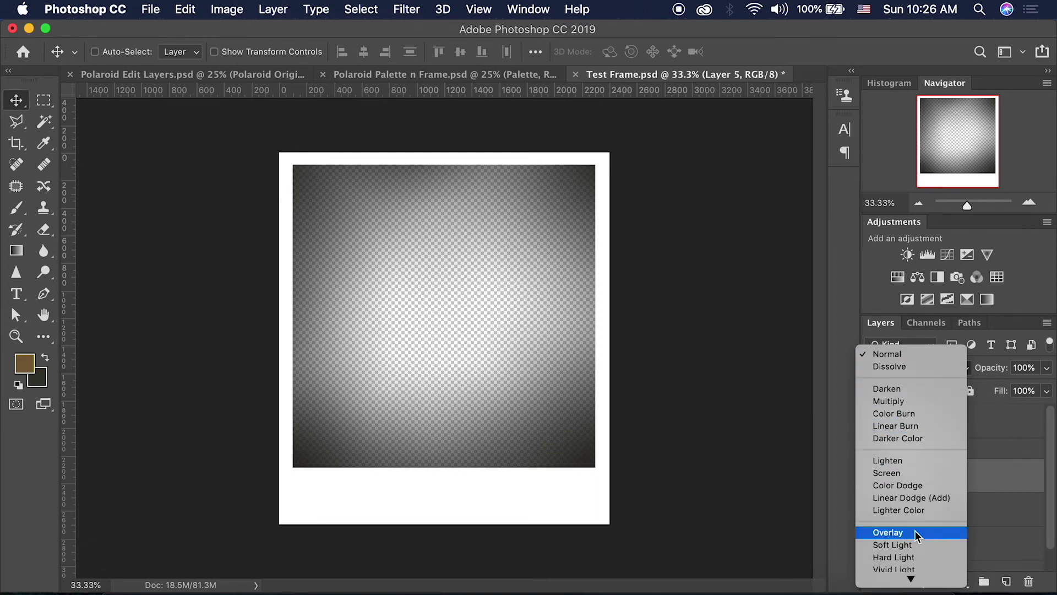
click(1006, 423)
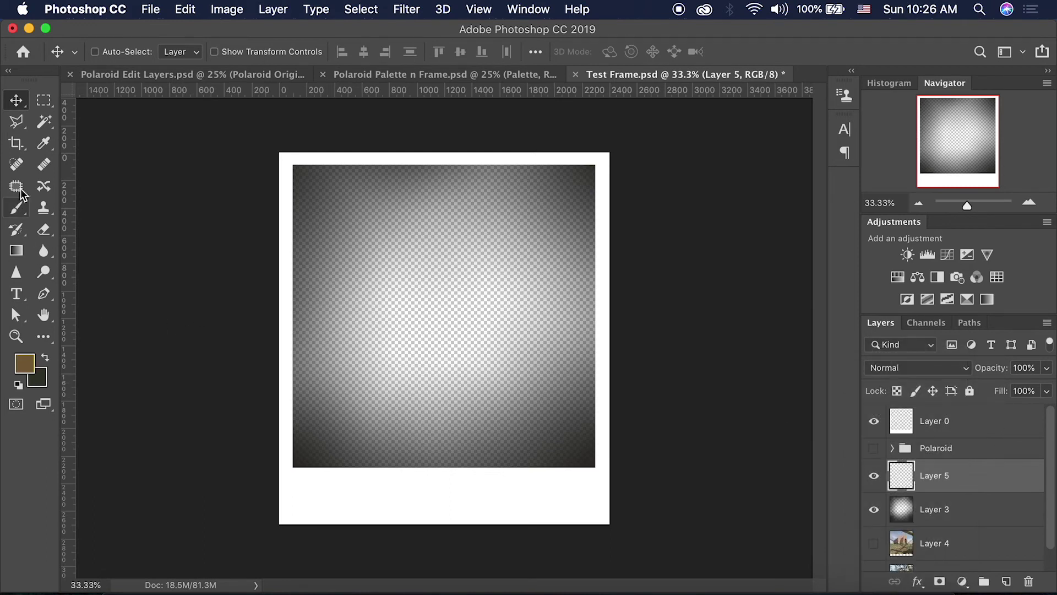
Darken all four sides of the new layer with radial black-to-transparent gradients, and delete the layer
click(16, 250)
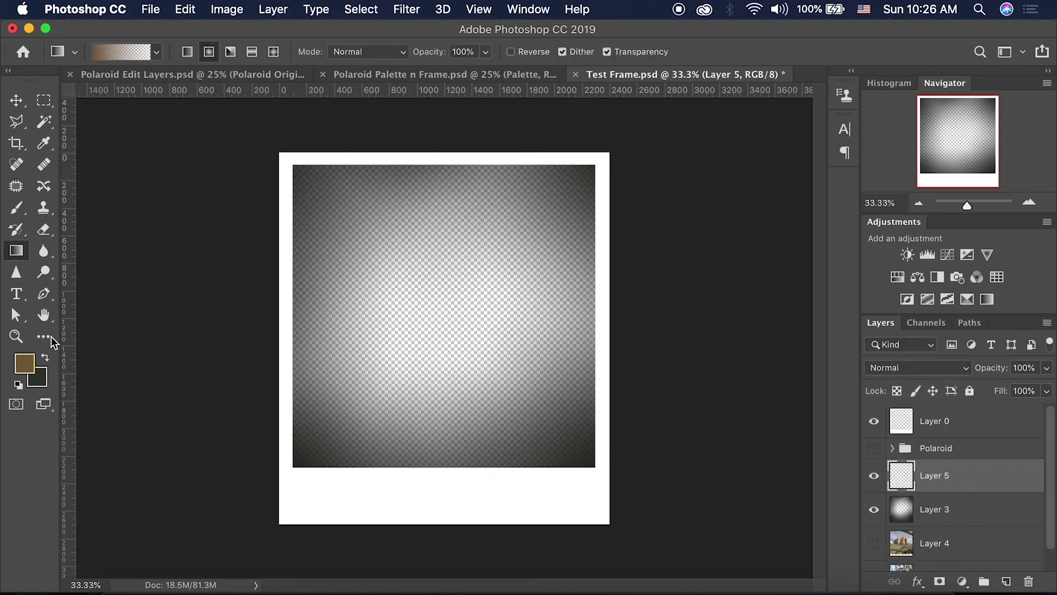
click(18, 385)
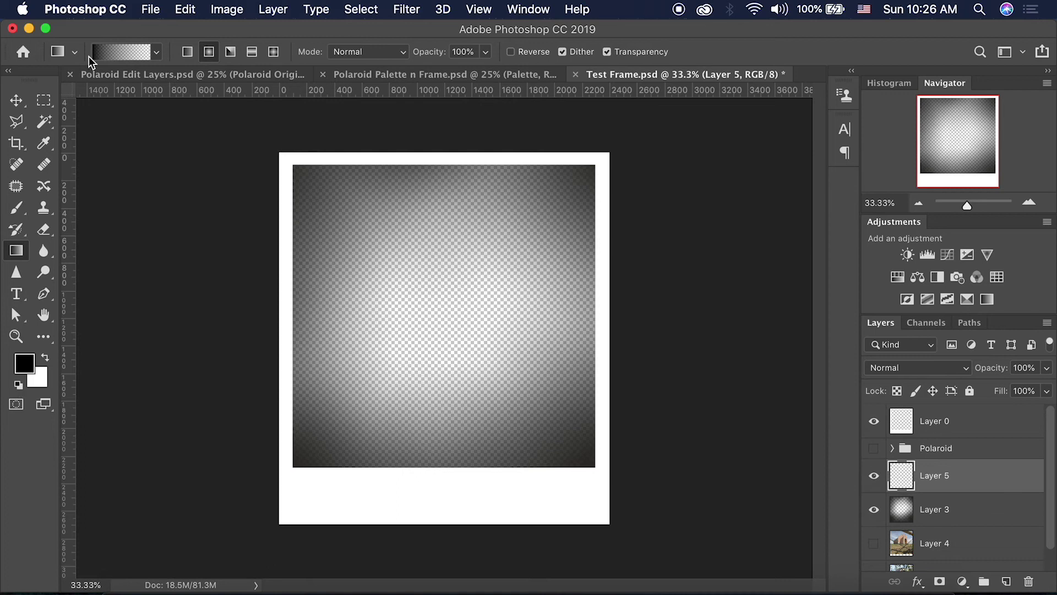
click(157, 52)
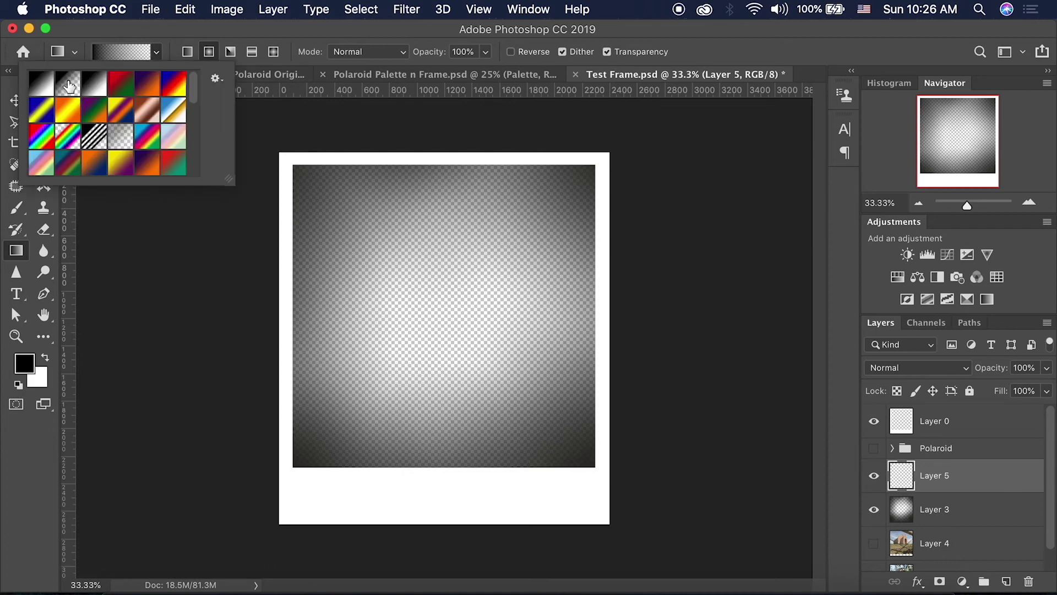
click(69, 86)
click(1040, 181)
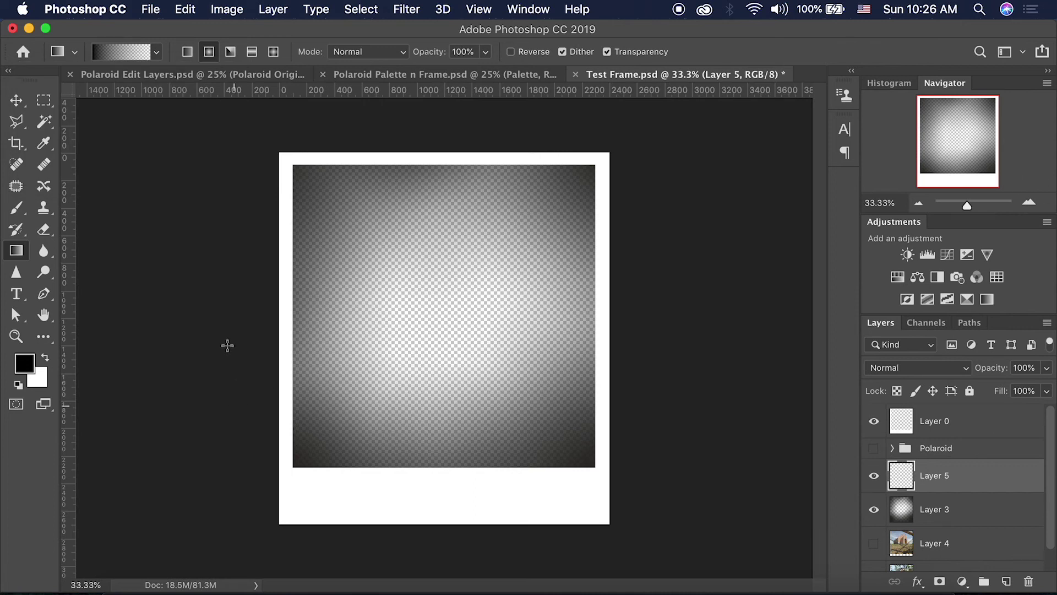
drag(174, 328, 559, 329)
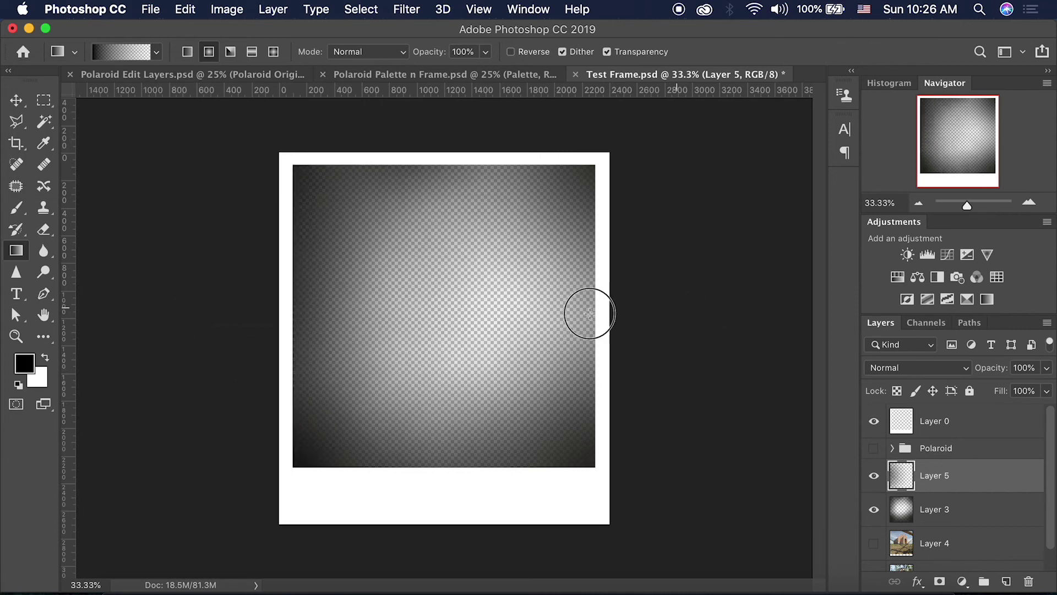
drag(468, 306, 749, 303)
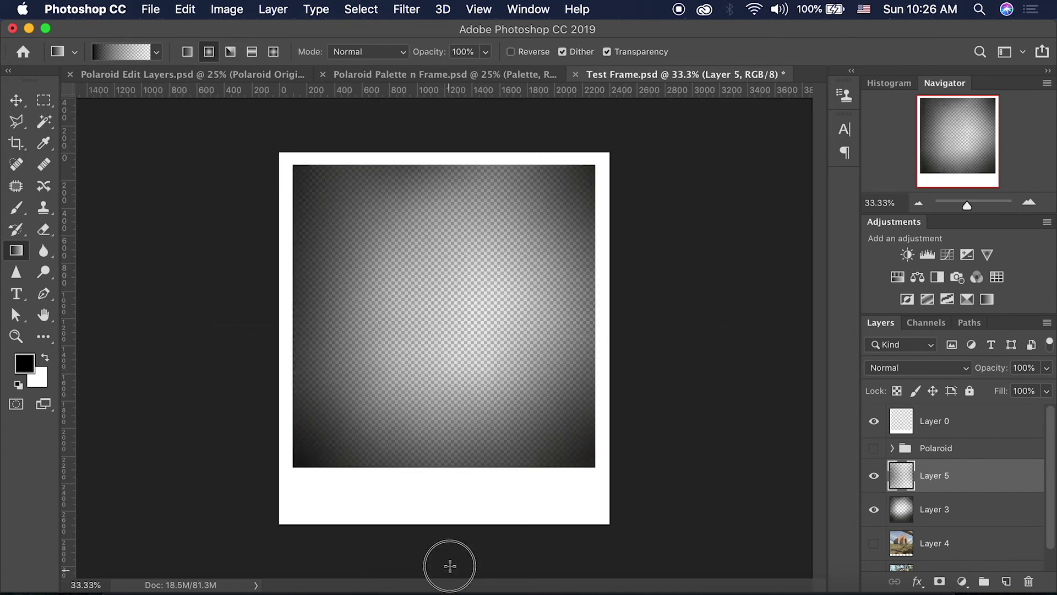
drag(450, 565, 438, 337)
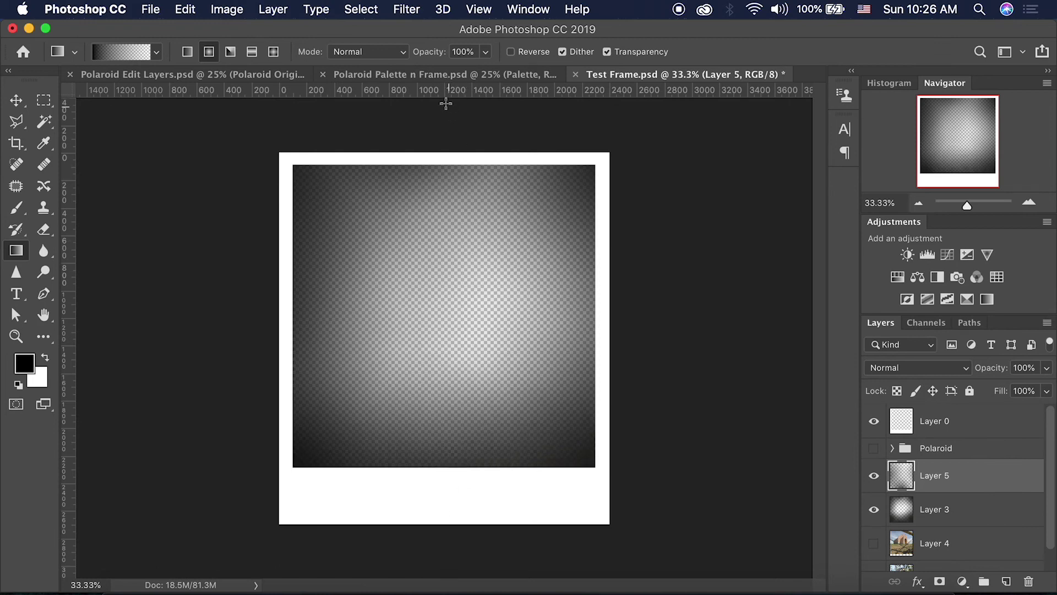
drag(446, 103, 443, 271)
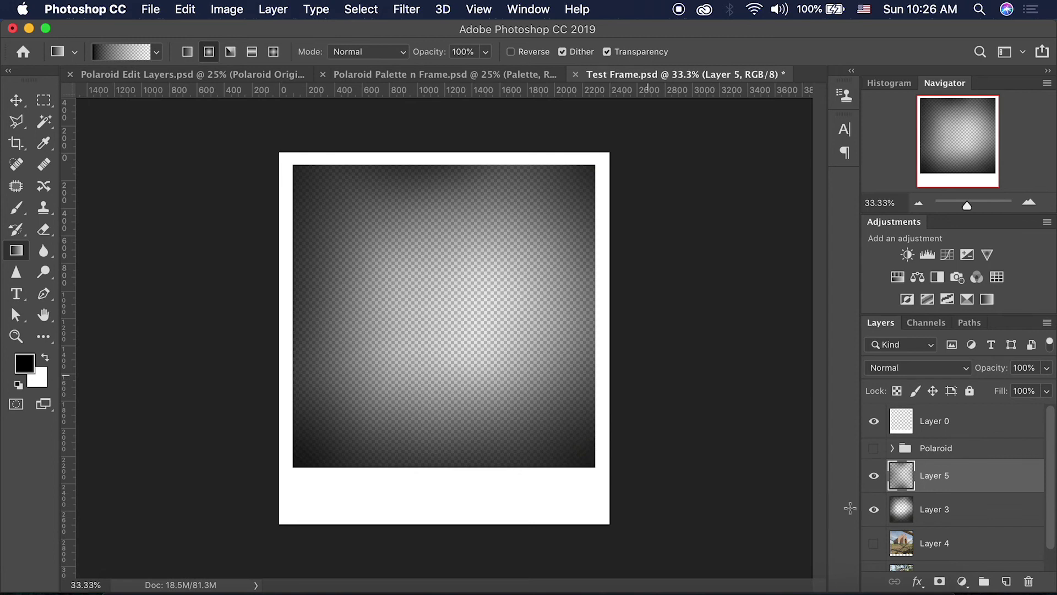
key(BackSpace)
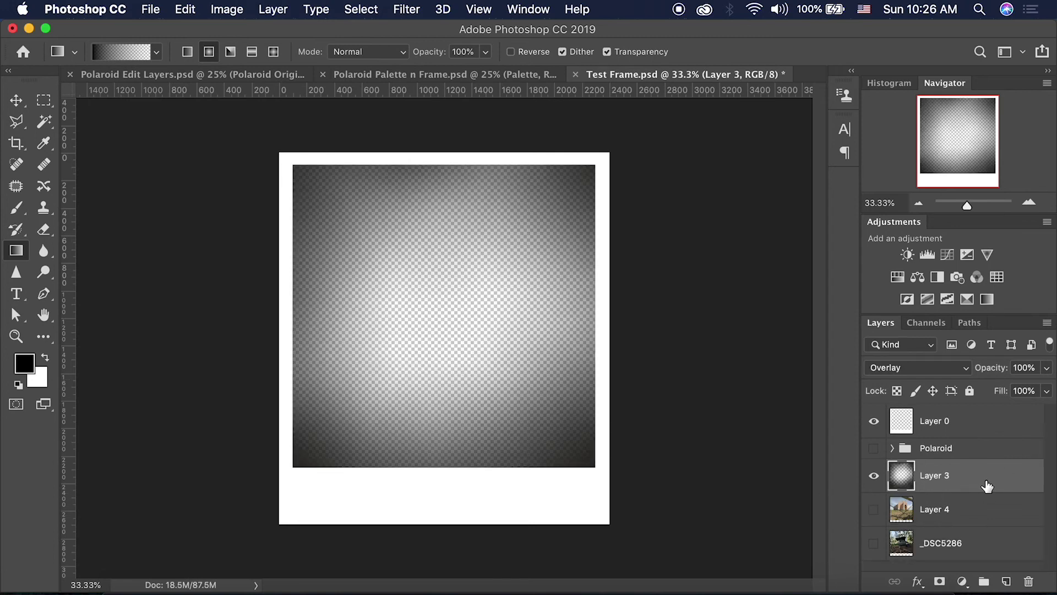
Show the _DSC5286 photo inside the frame, examine it closely, and turn on the Polaroid adjustment group
click(873, 545)
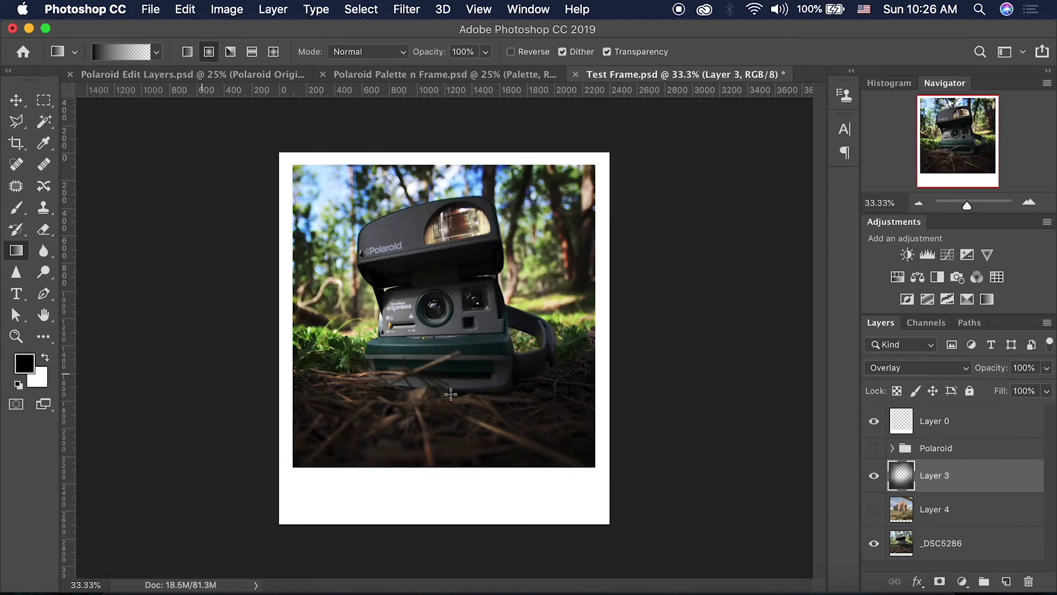
click(970, 449)
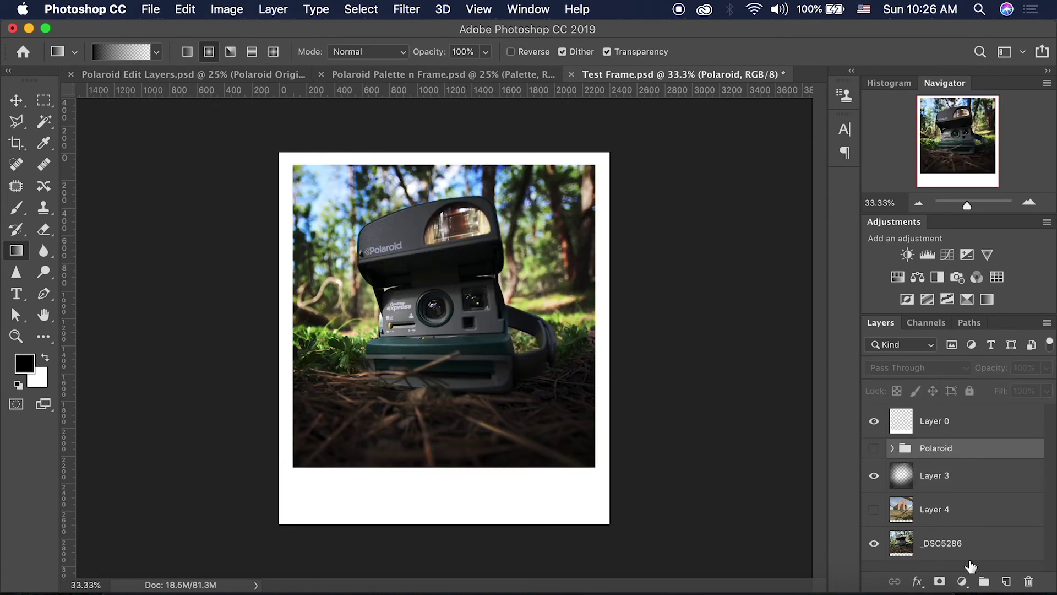
click(1029, 203)
drag(961, 132, 970, 127)
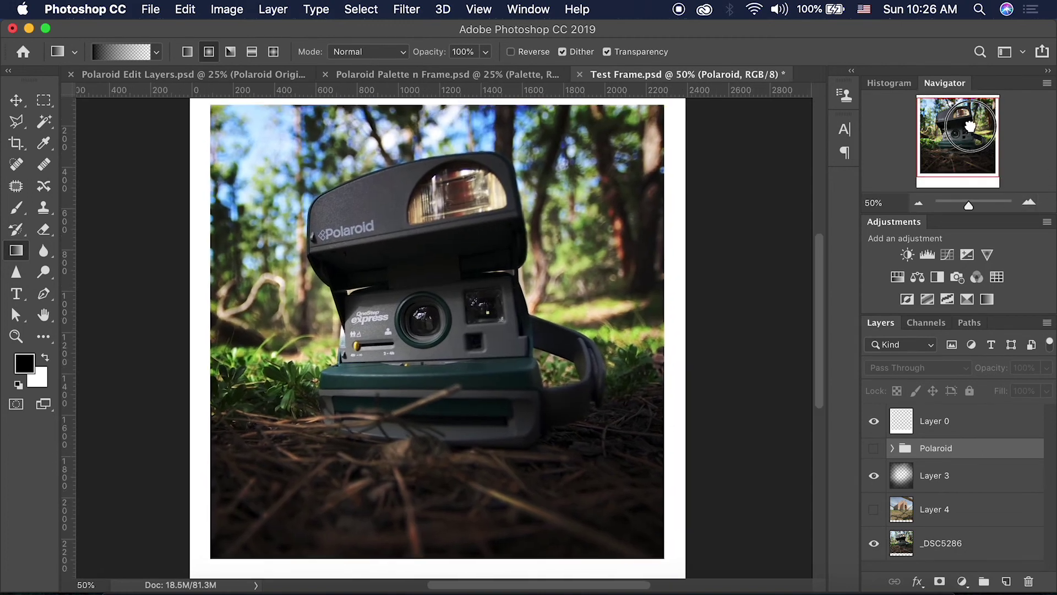
click(919, 204)
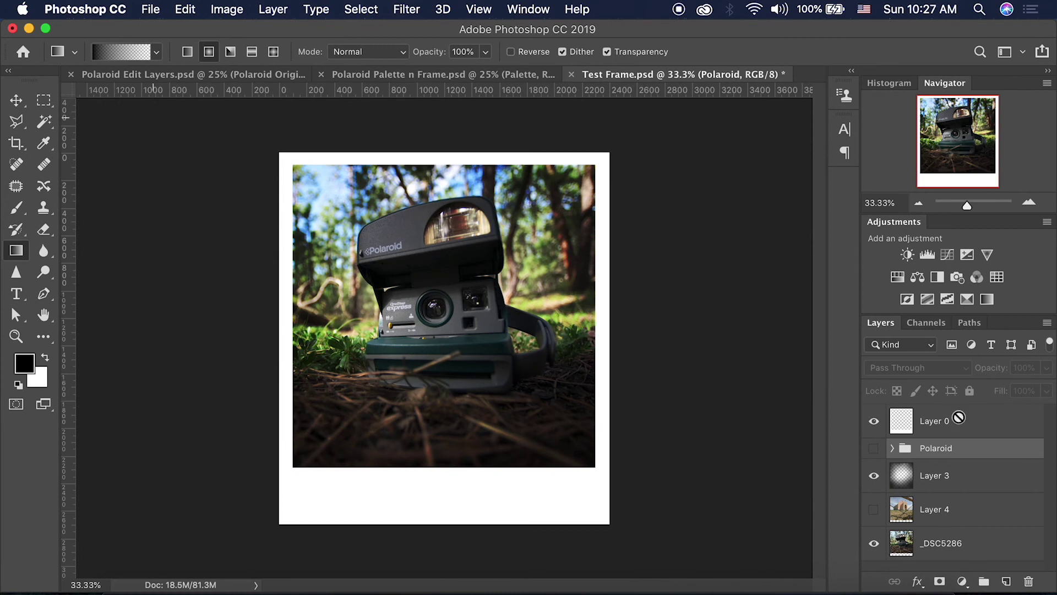
click(874, 447)
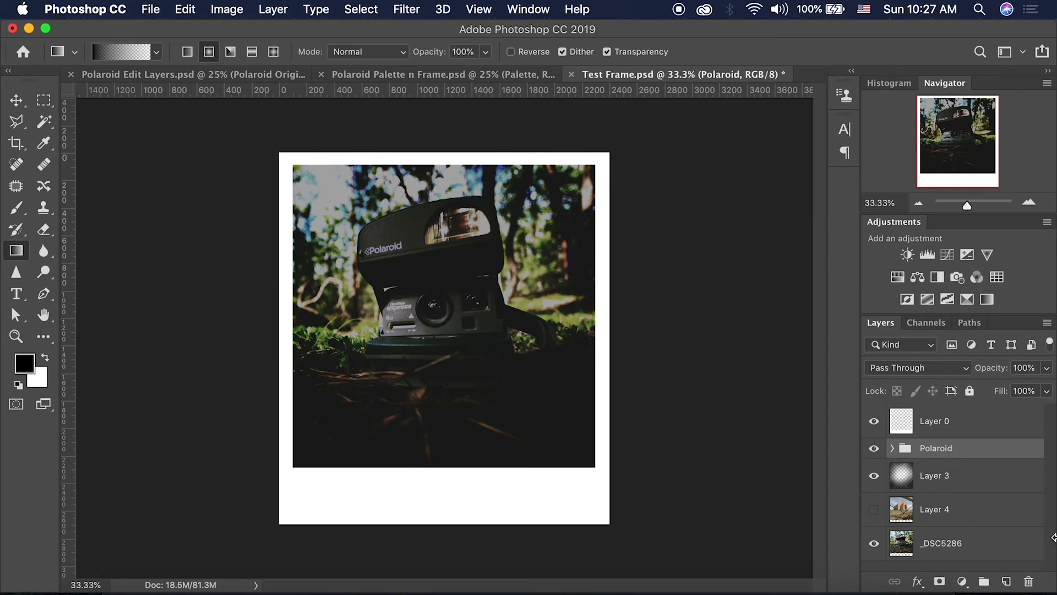
Lower the Polaroid group's opacity to 78% and compare the _DSC5286 photo with the group off and on
click(1047, 368)
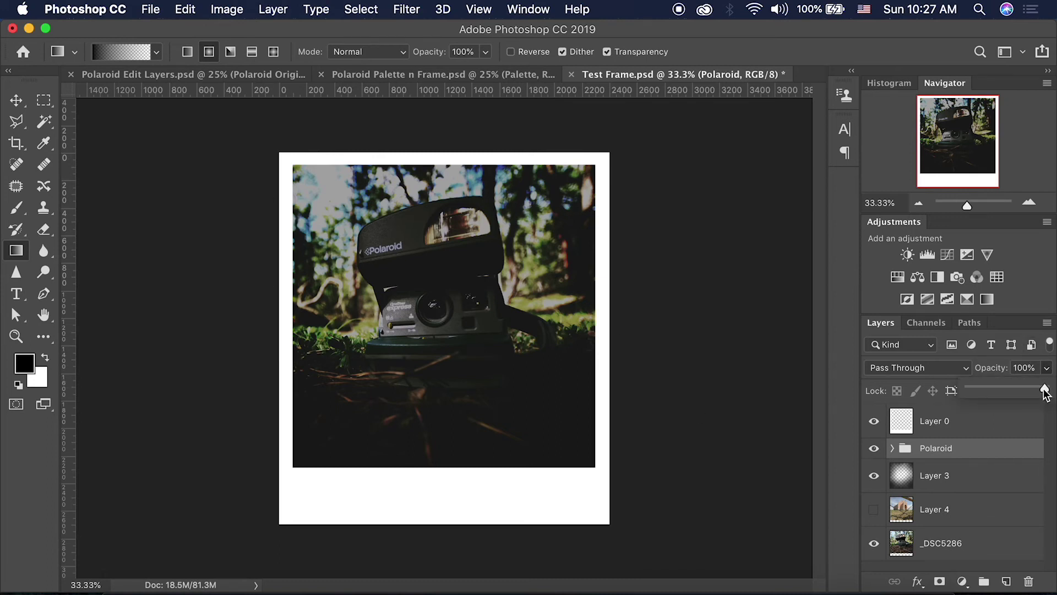
click(1044, 391)
drag(1045, 392, 1023, 390)
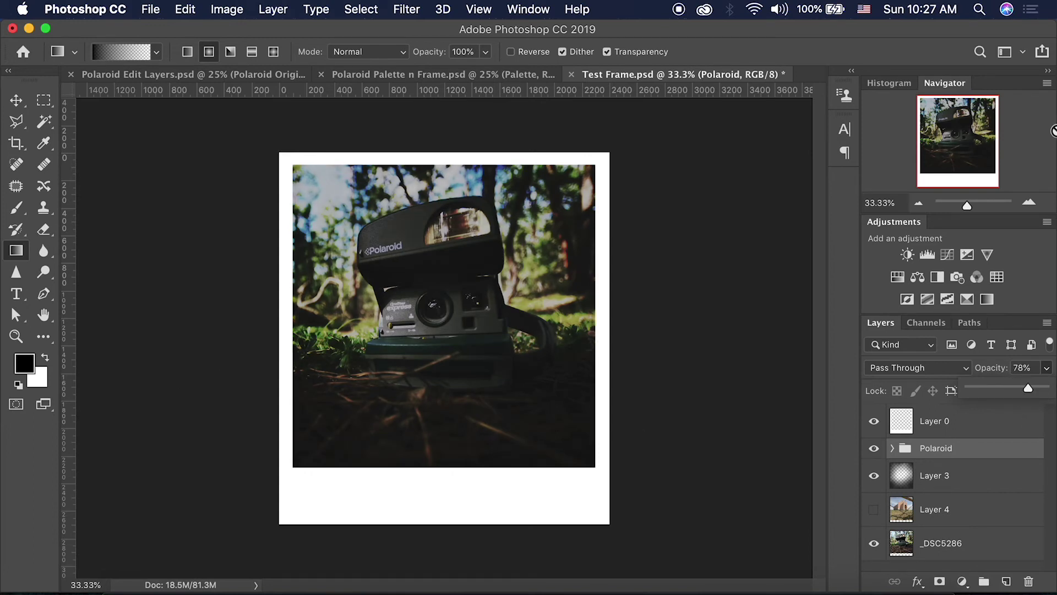
click(1030, 203)
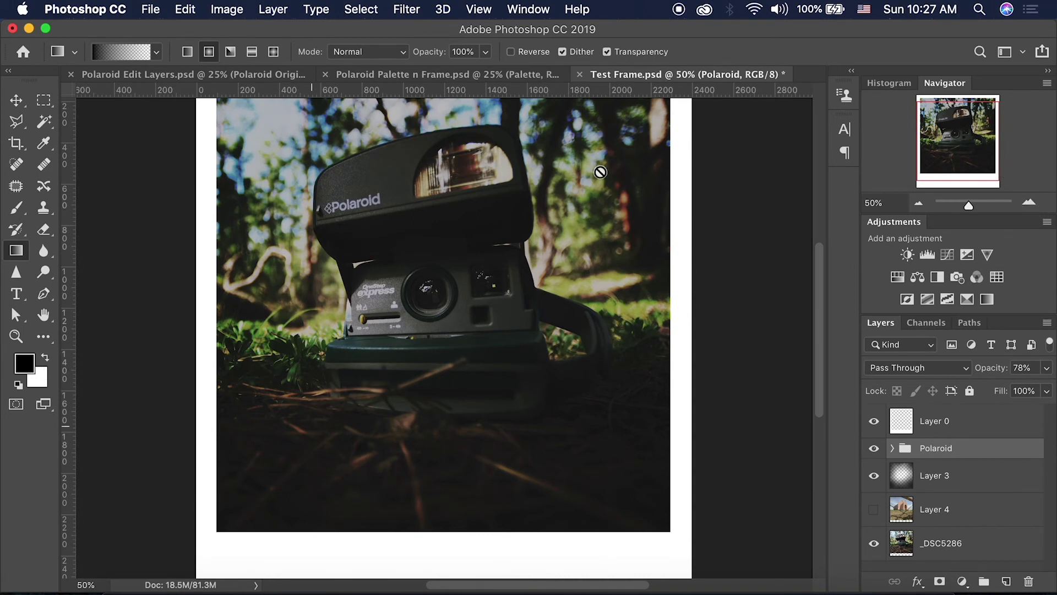
click(872, 451)
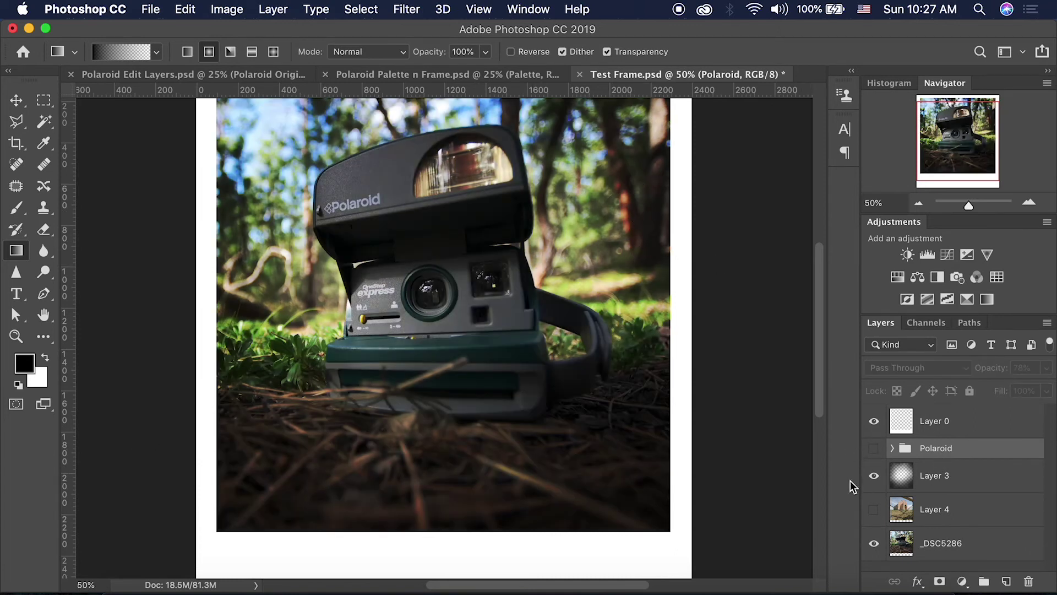
click(874, 448)
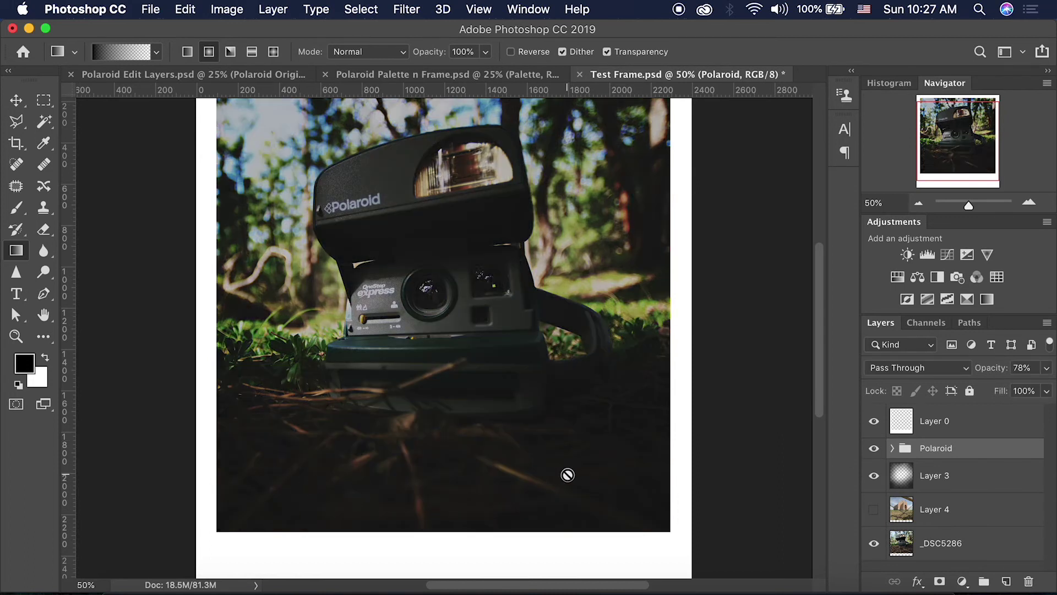
Examine the objects in the scanned Polaroid in Polaroid Palette n Frame.psd closely, especially the film box and softball
click(489, 74)
click(1033, 207)
click(1034, 208)
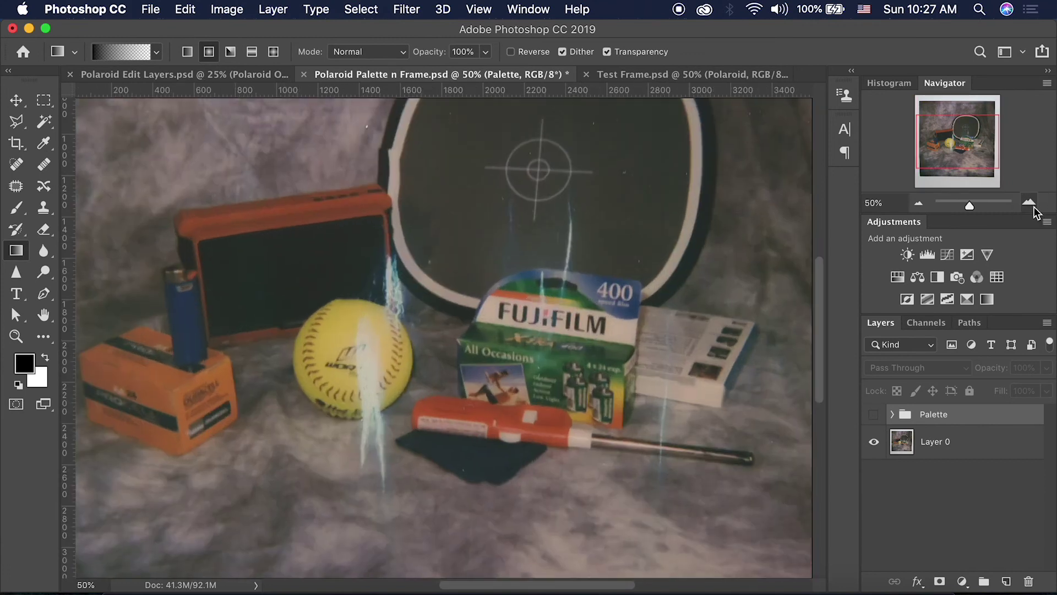
click(1033, 208)
click(1033, 208)
drag(959, 143, 970, 151)
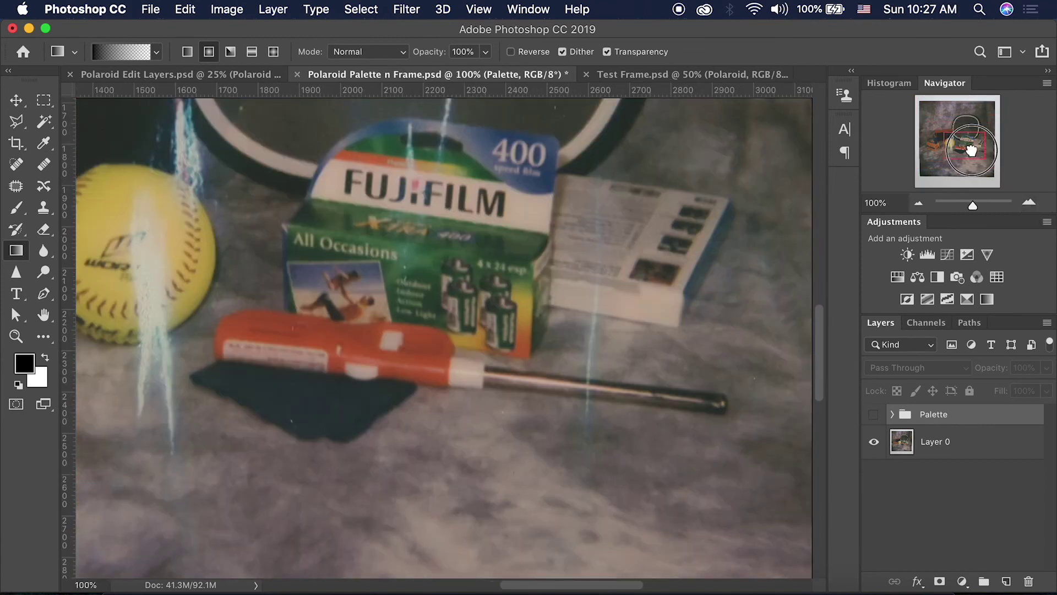
click(1029, 204)
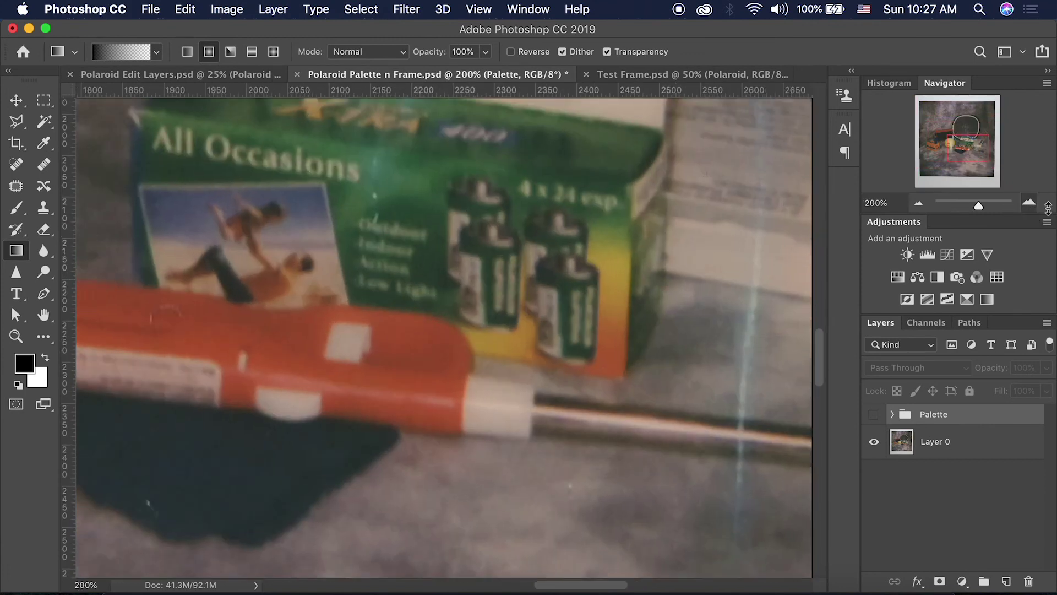
click(919, 204)
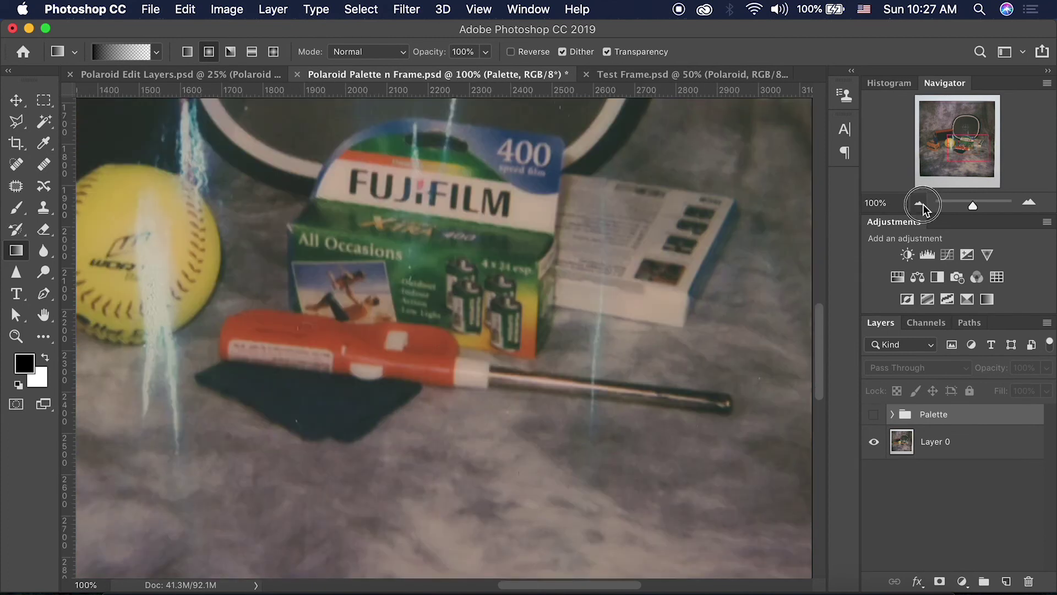
click(919, 203)
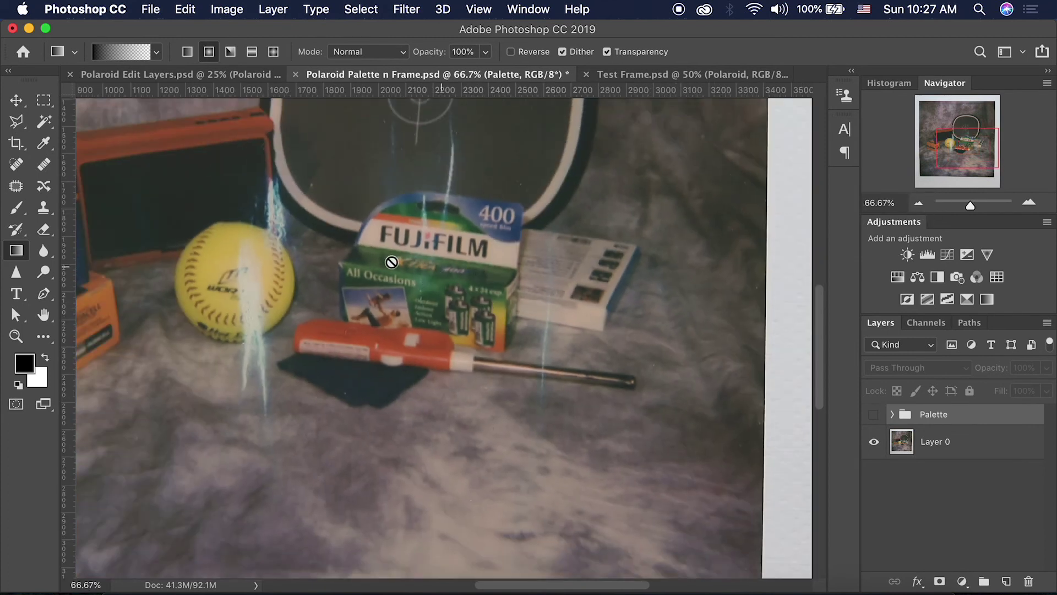
drag(991, 152, 980, 145)
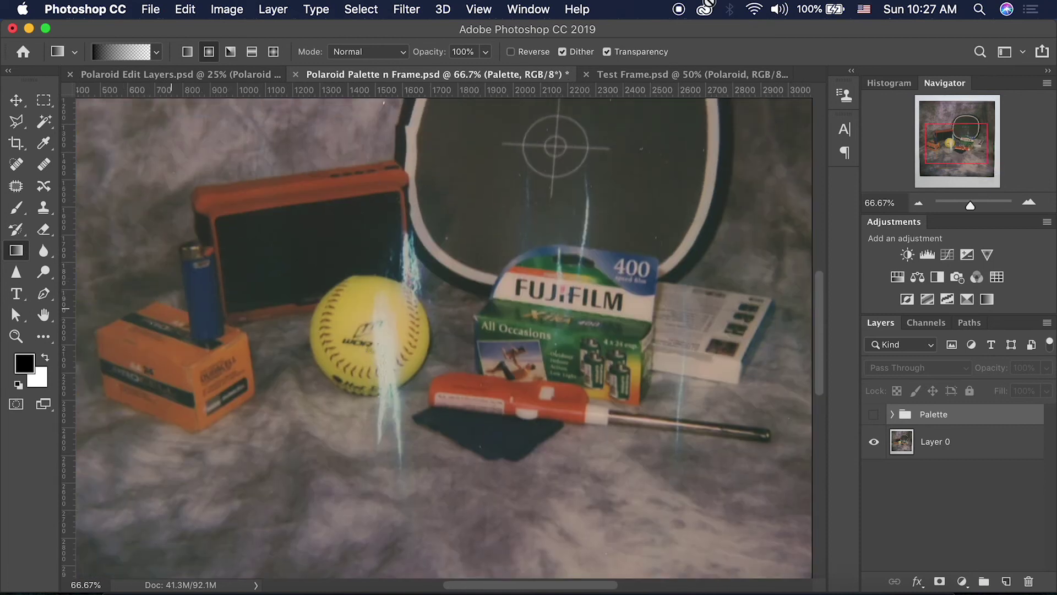
In Test Frame.psd, show the church photo on Layer 4 and compare it with the Polaroid group off and on
click(649, 76)
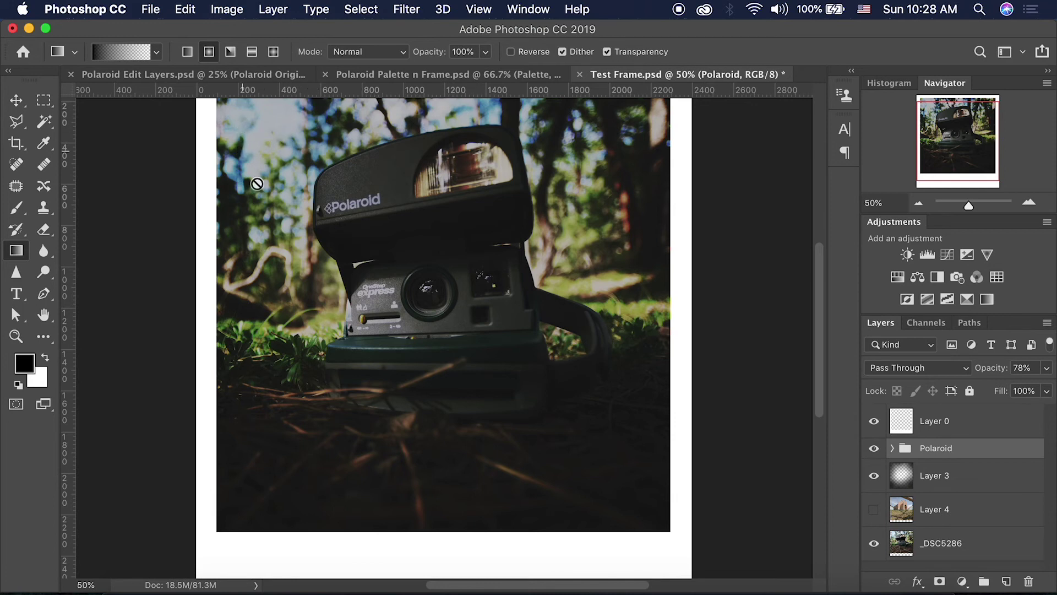
click(919, 204)
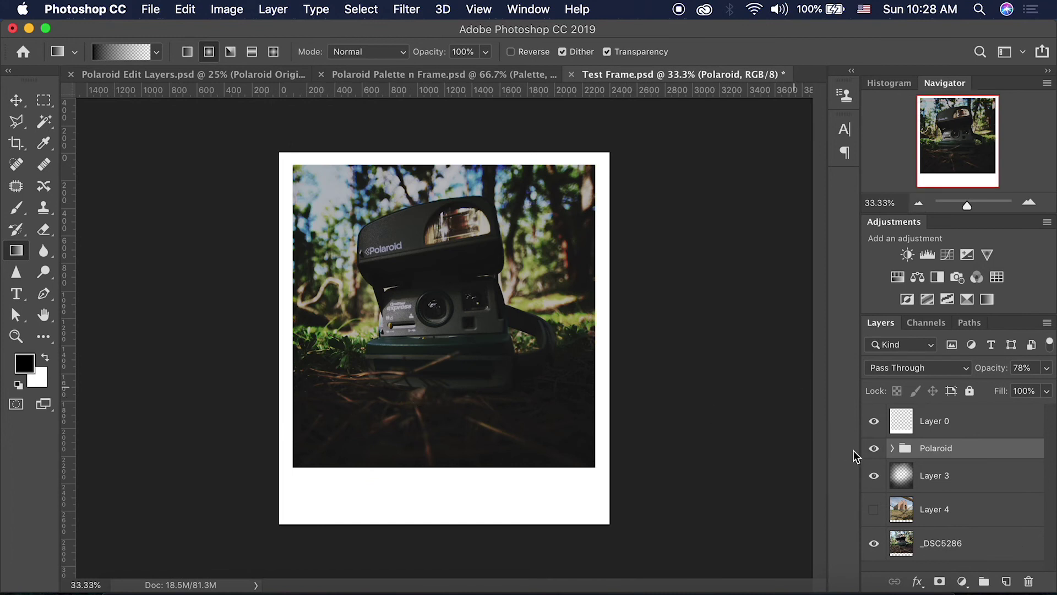
click(874, 449)
click(874, 449)
click(874, 448)
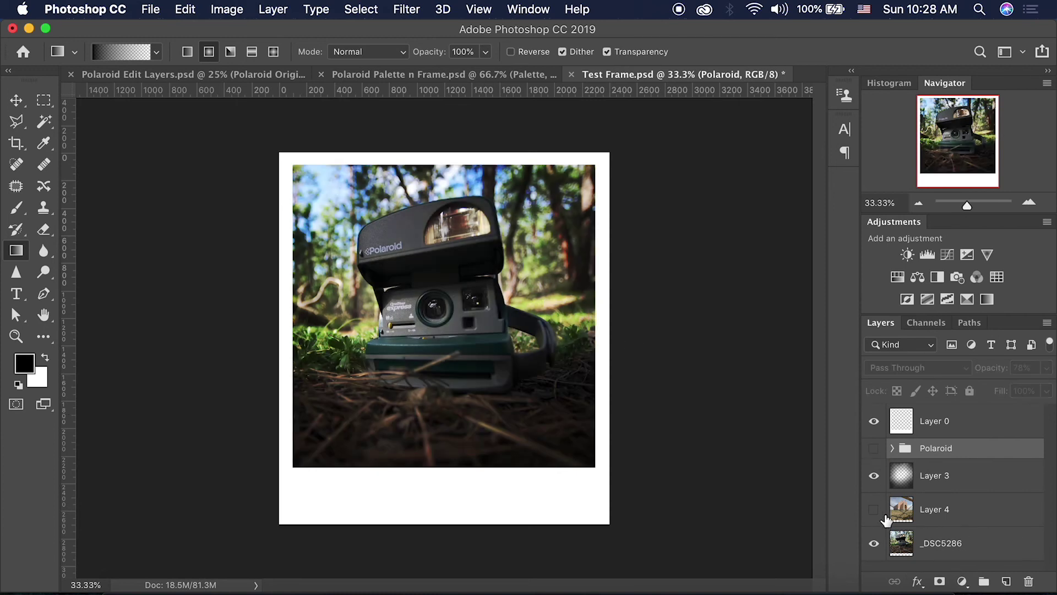
click(873, 510)
click(874, 509)
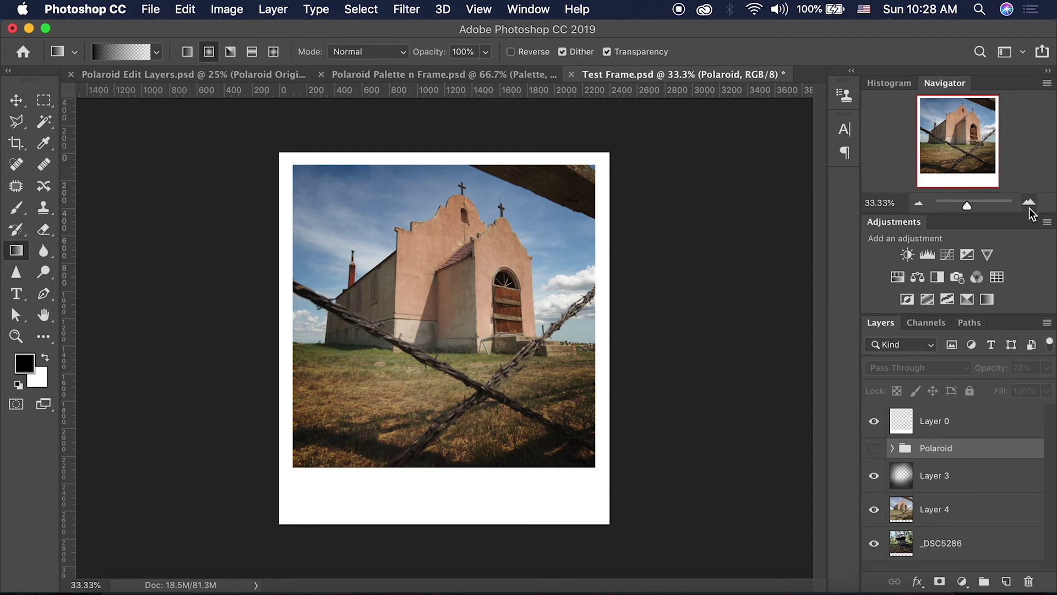
click(874, 449)
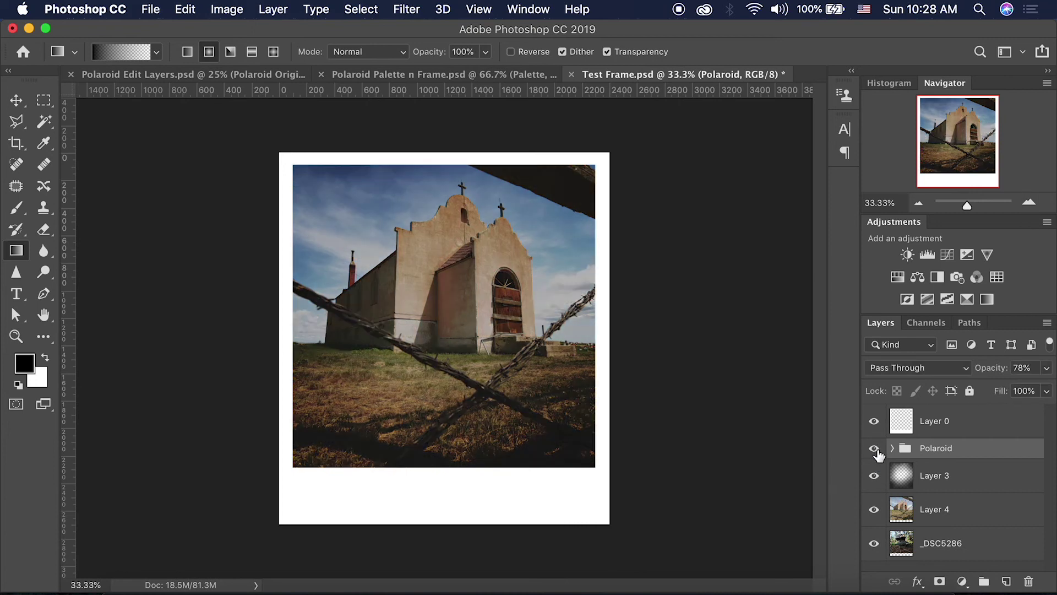
Examine the framed church photo closely and check the vignette on Layer 3 by hiding and showing it
click(1029, 203)
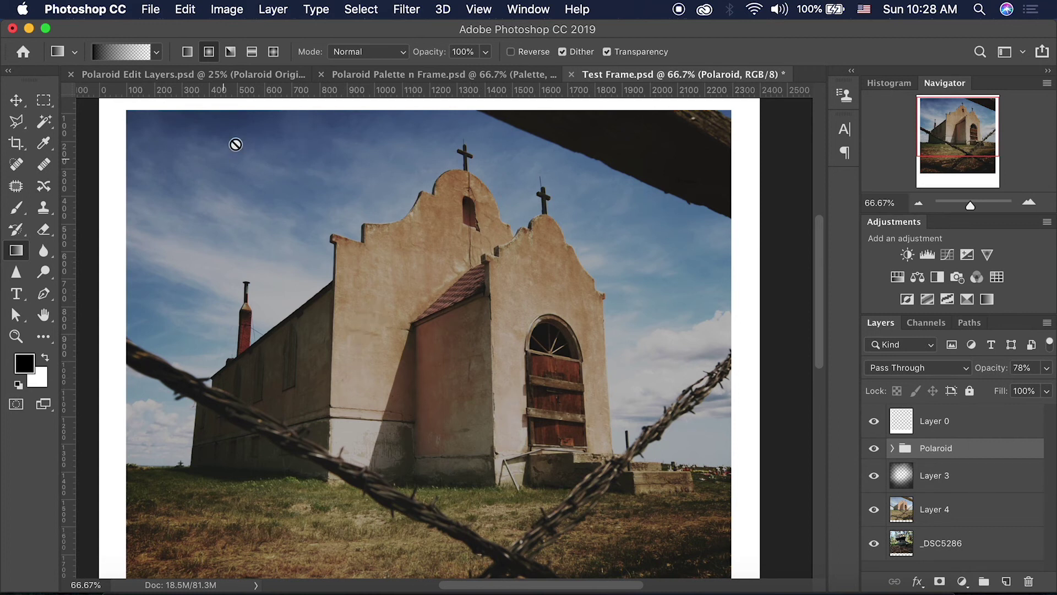
click(918, 202)
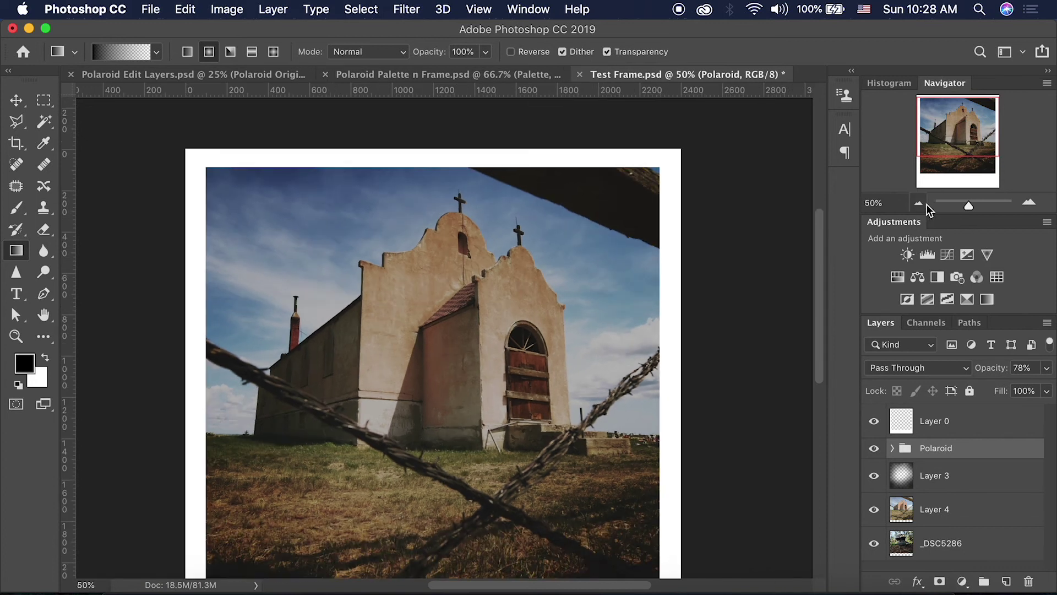
drag(965, 152, 962, 158)
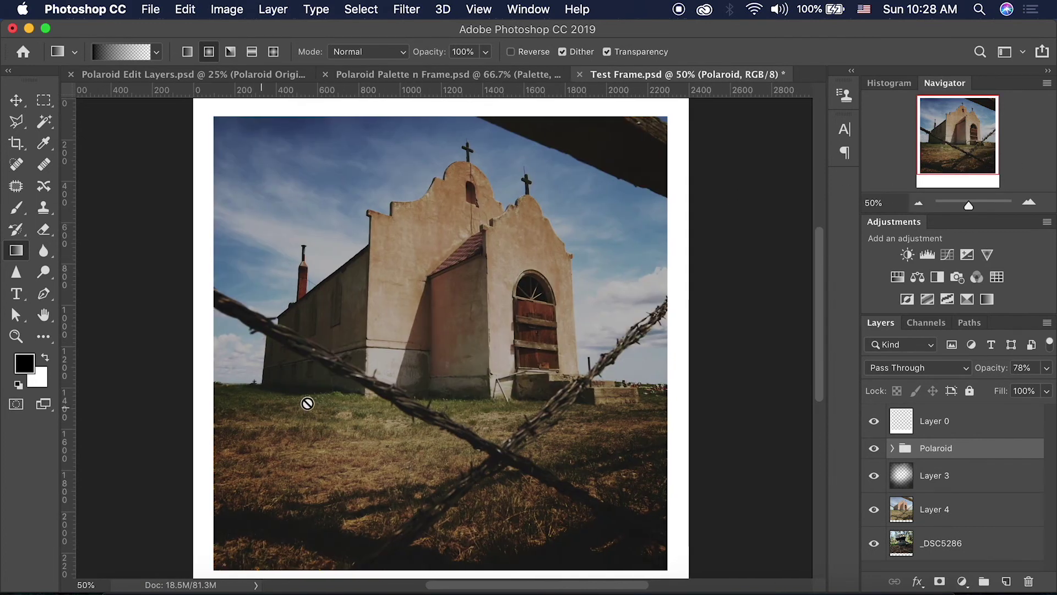
click(879, 477)
click(880, 476)
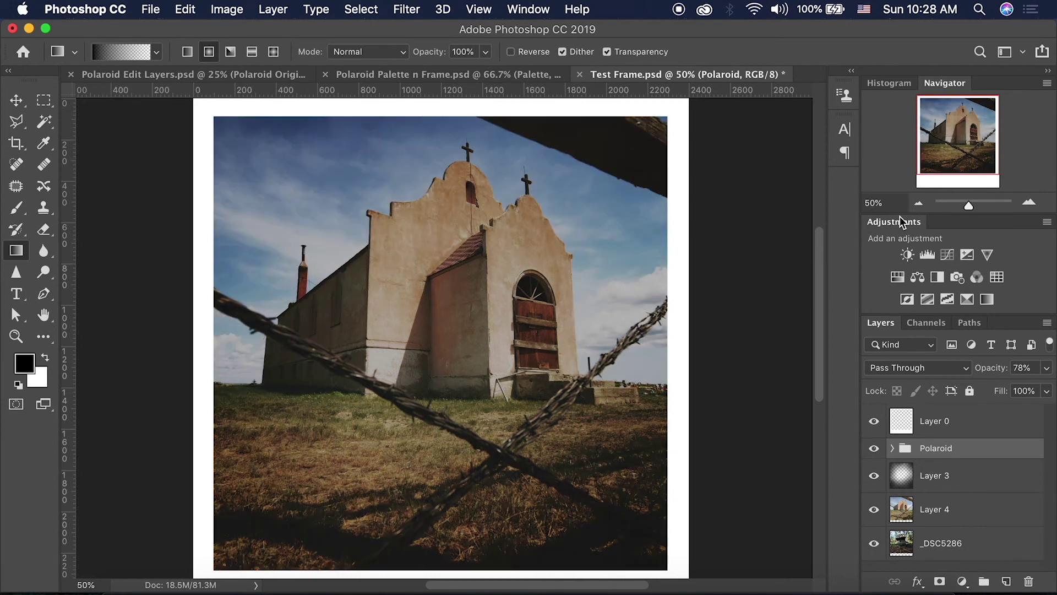
click(918, 202)
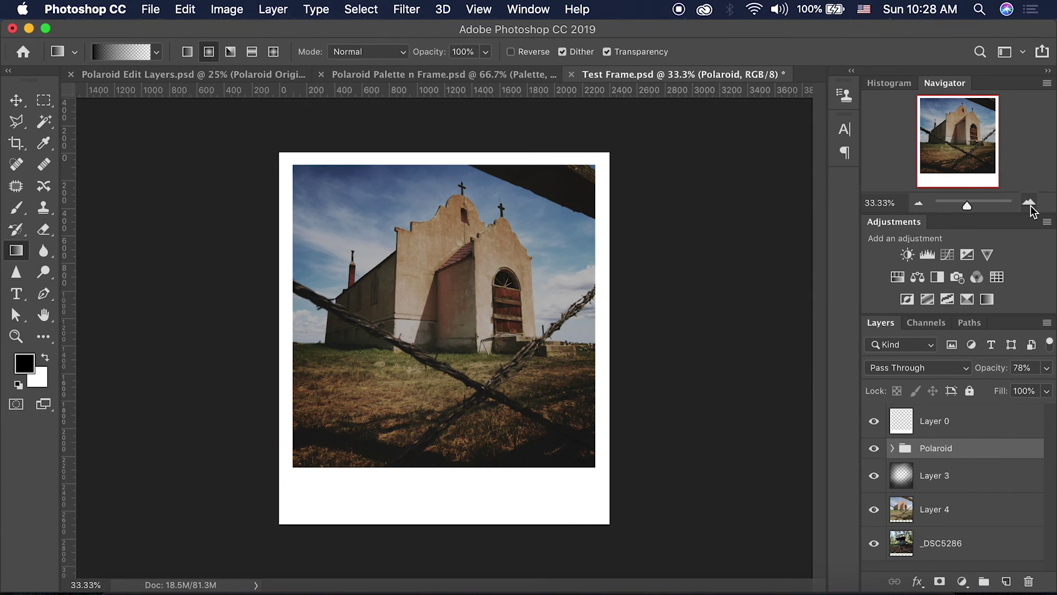
Compare the church photo with the scanned Polaroid and set the Polaroid group's opacity to 100%
click(415, 76)
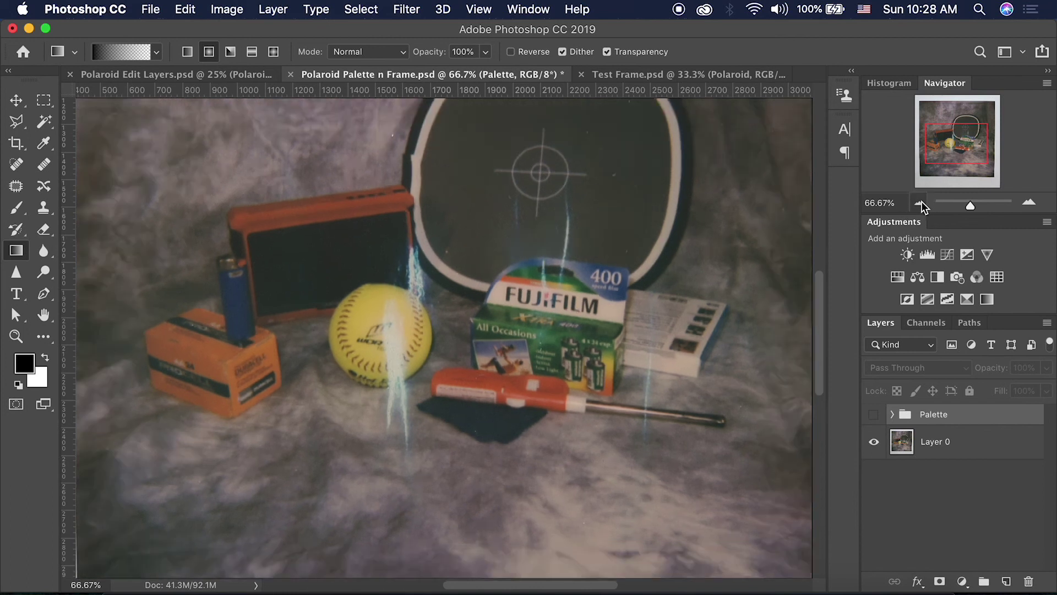
click(919, 204)
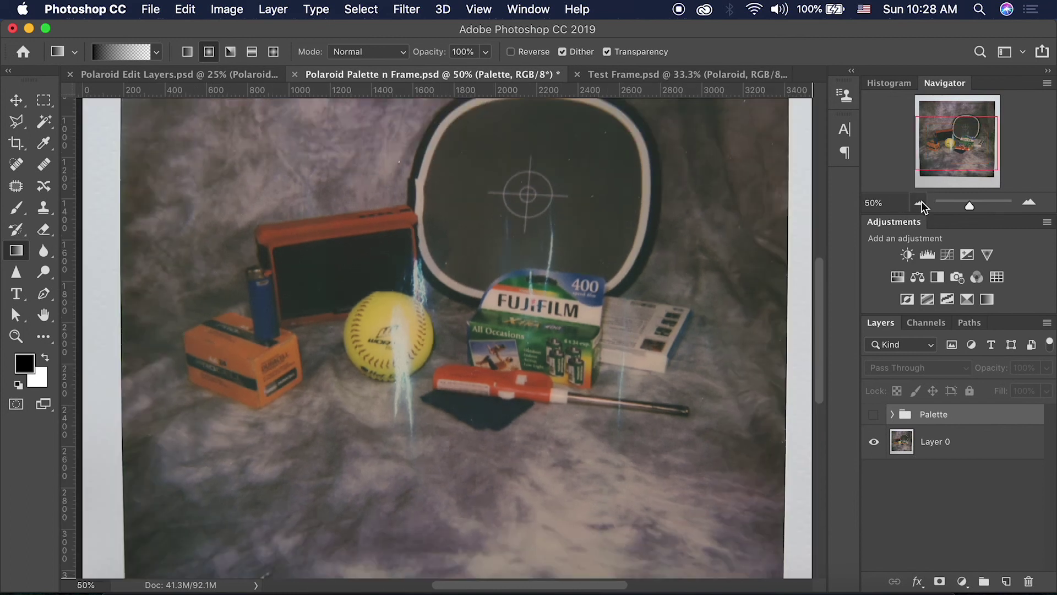
click(920, 204)
key(ctrl+Tab)
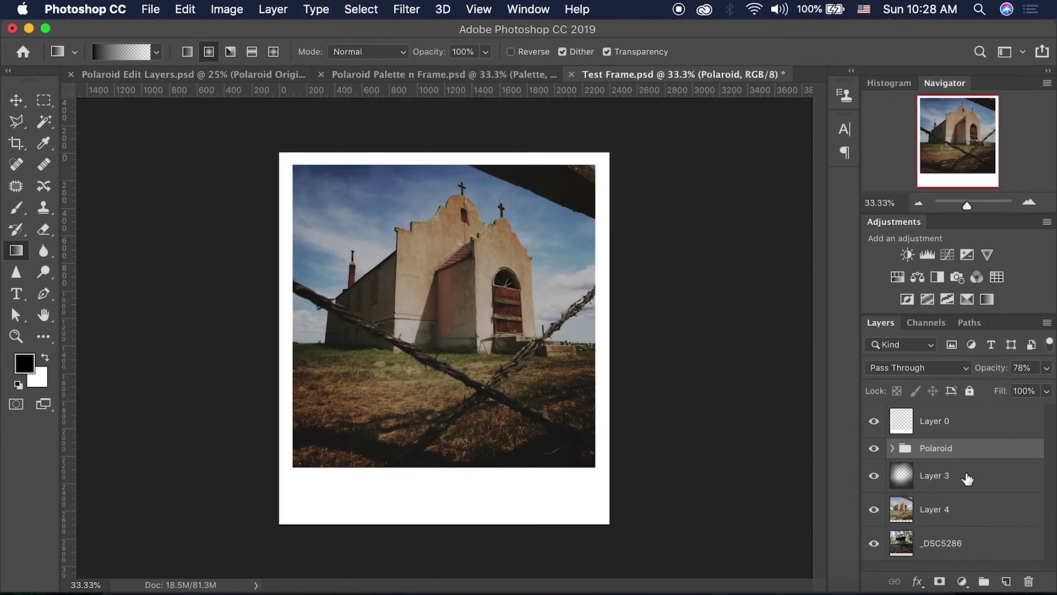
click(1046, 368)
drag(1028, 389, 1044, 389)
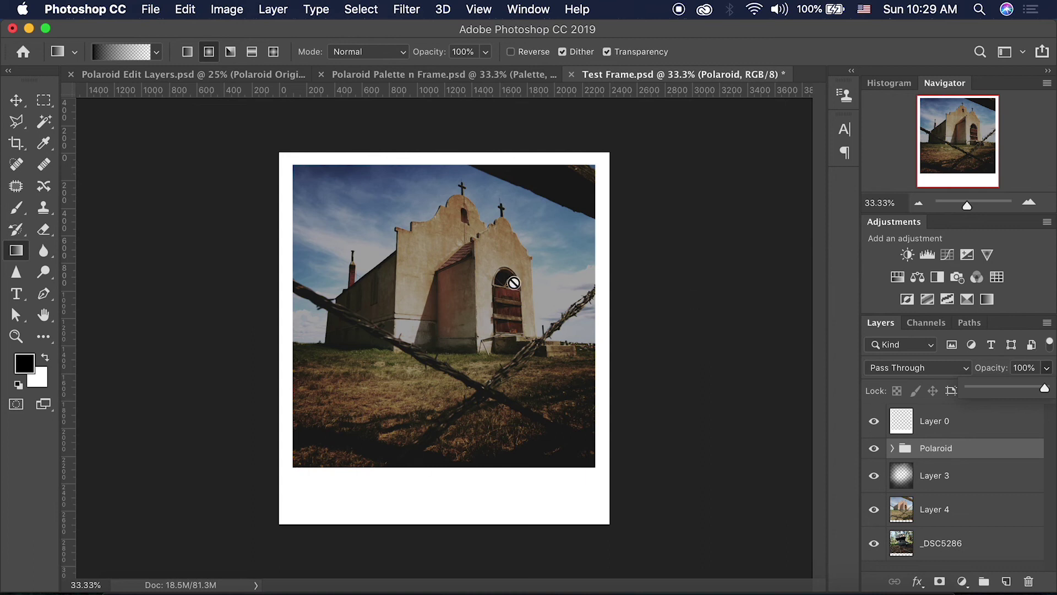
Add a Curves adjustment layer above the Polaroid group with white output 220 and black output 20, and compare it off and on
click(273, 10)
mouse_move(425, 231)
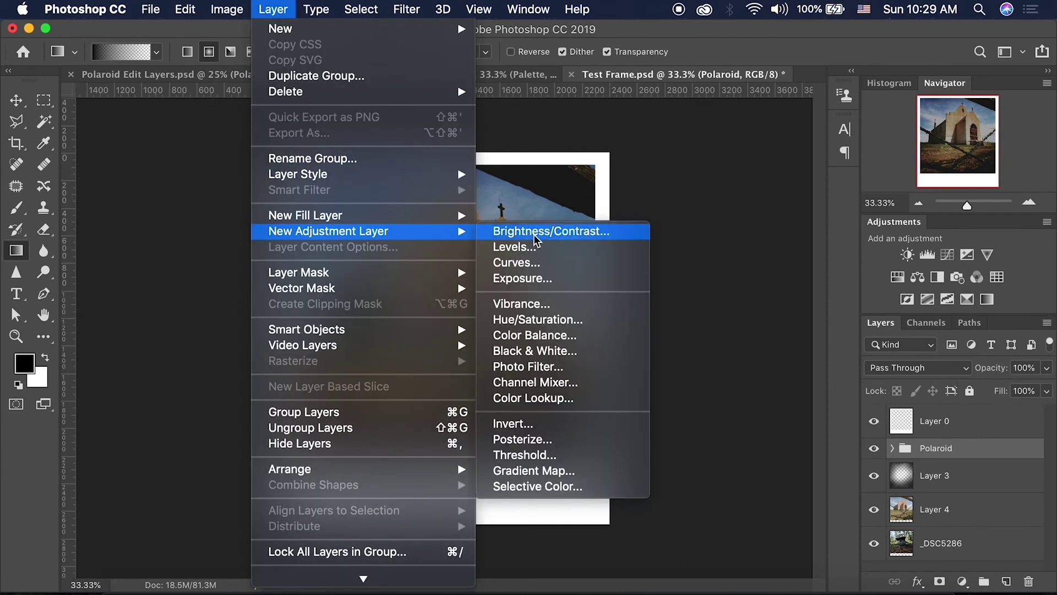
click(517, 262)
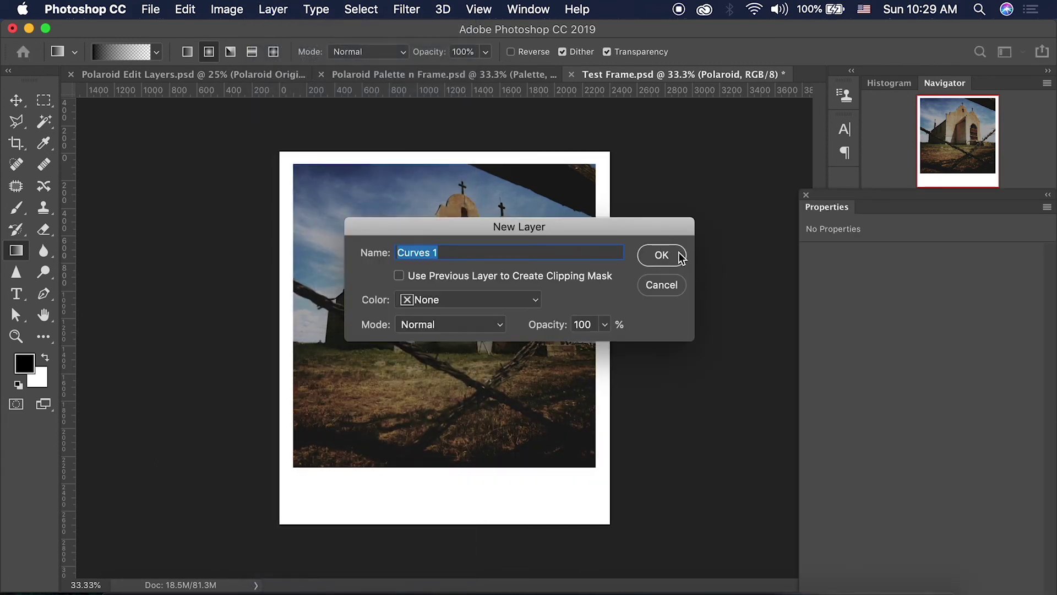
click(661, 254)
drag(1029, 298, 1034, 329)
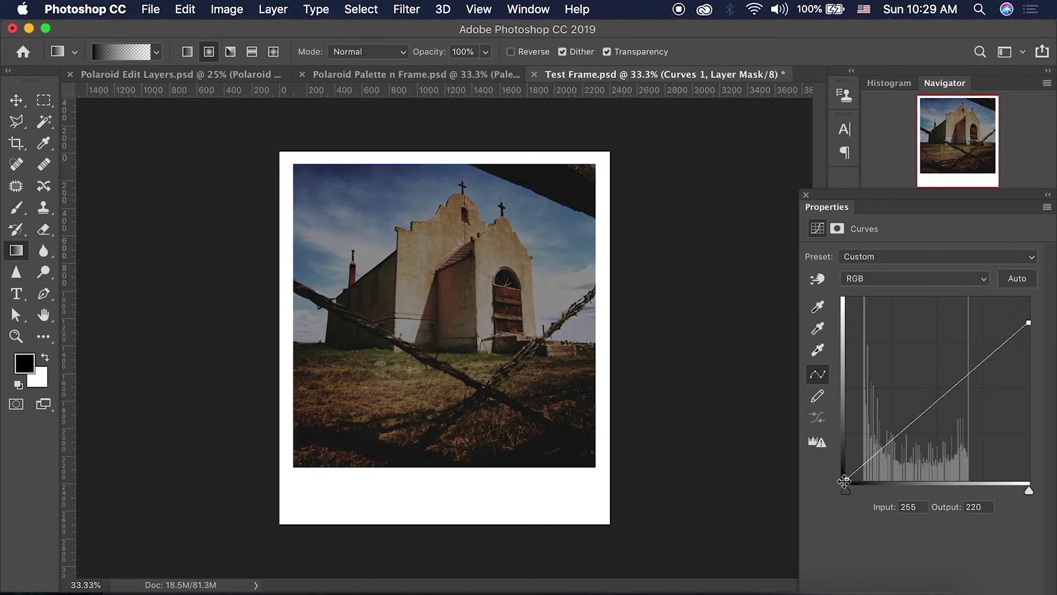
drag(844, 480, 846, 465)
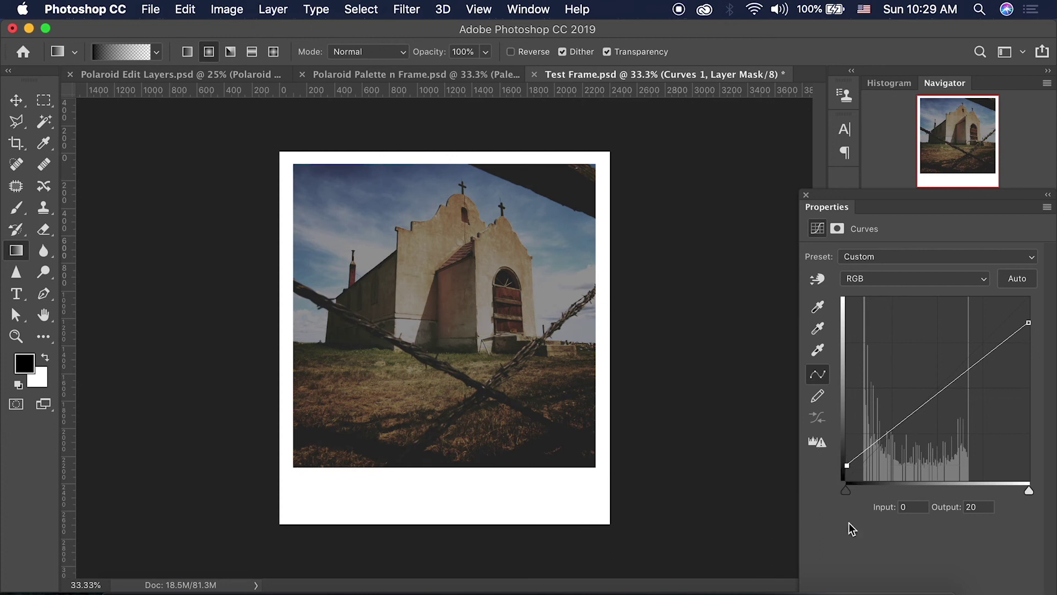
click(807, 195)
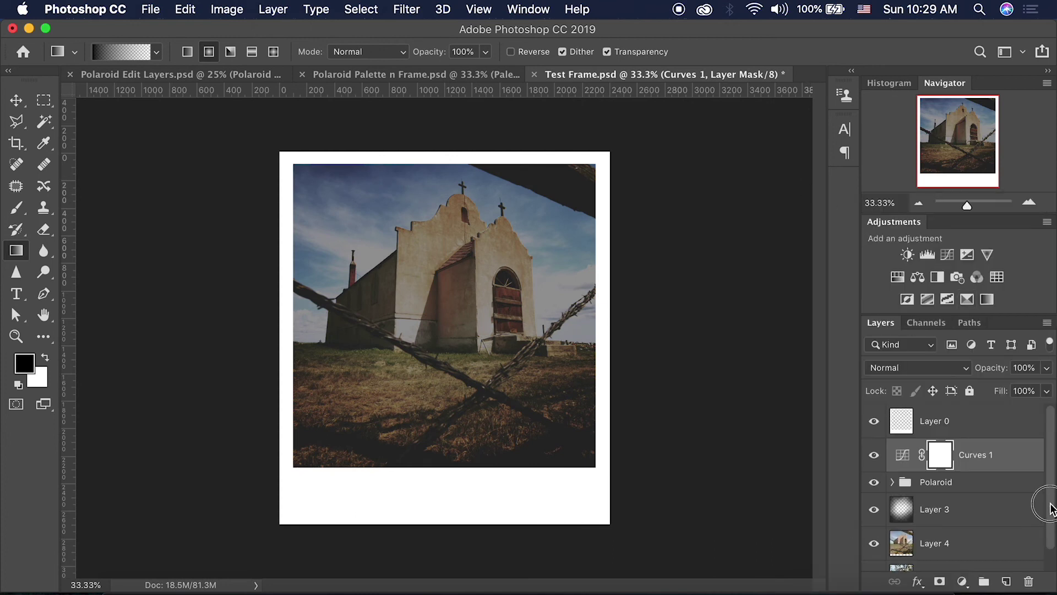
scroll(1048, 549, down, 1)
click(874, 433)
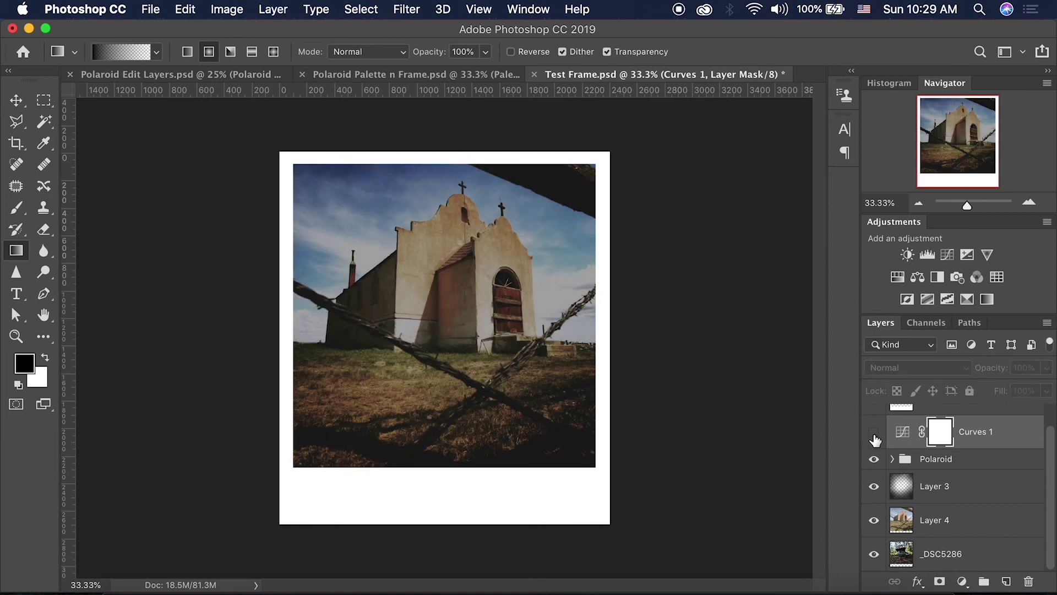
click(874, 433)
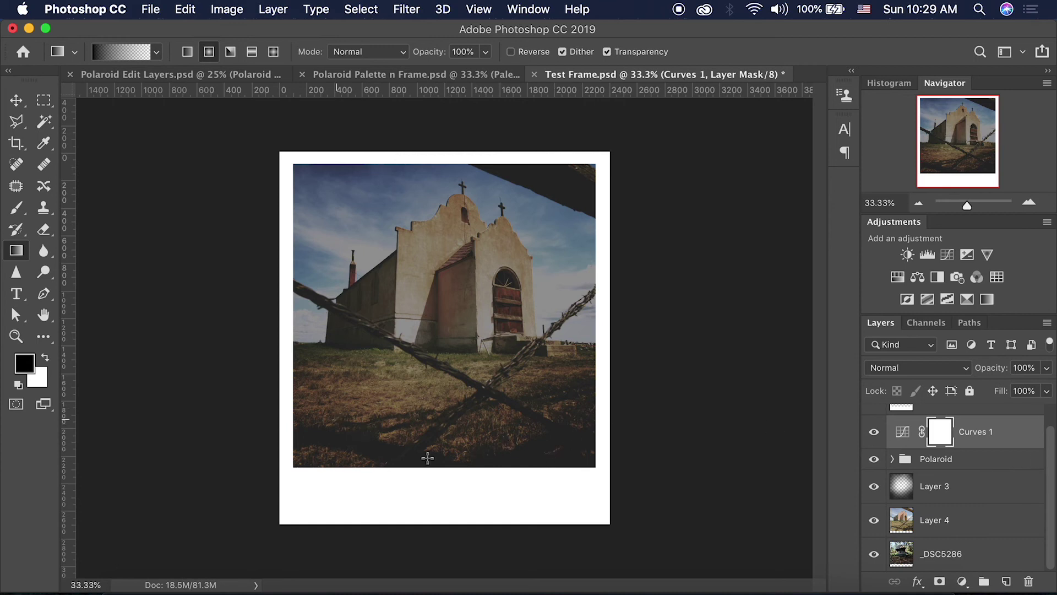
Hide Layer 4 to show the _DSC5286 photo and delete the Curves 1 adjustment layer
click(873, 521)
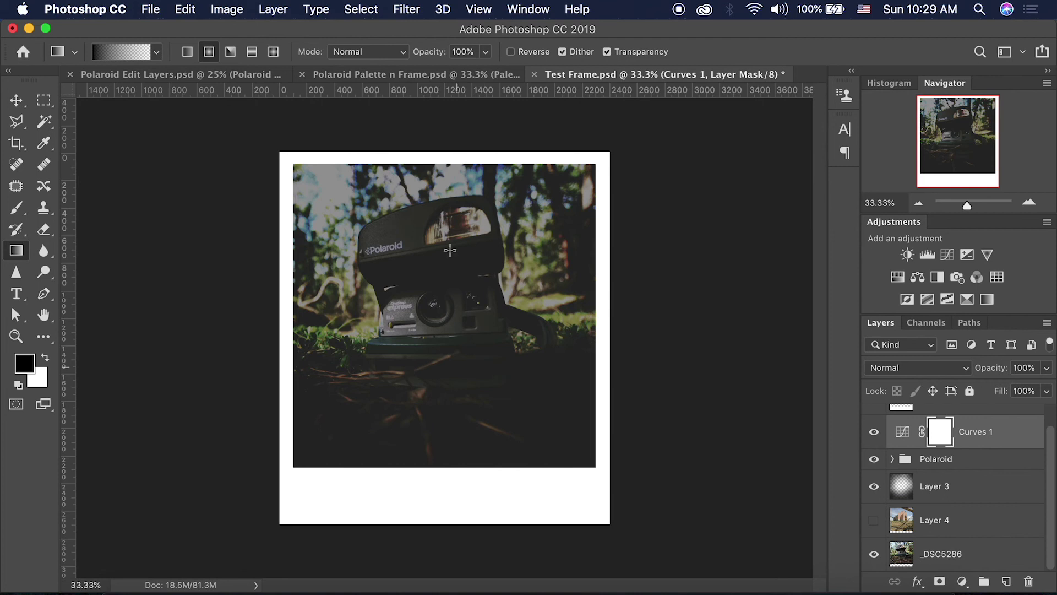
click(907, 436)
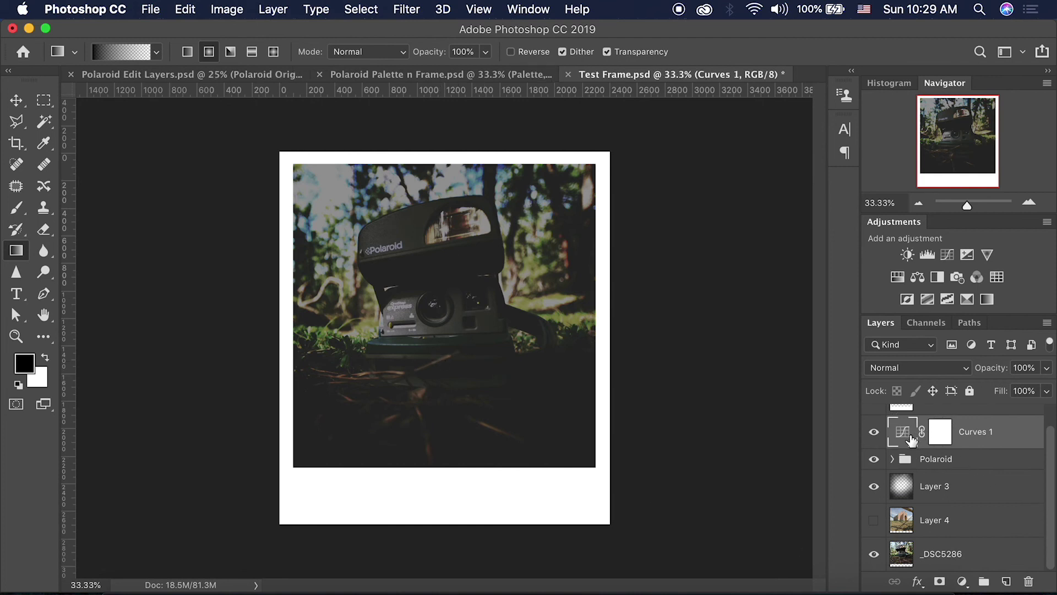
key(Delete)
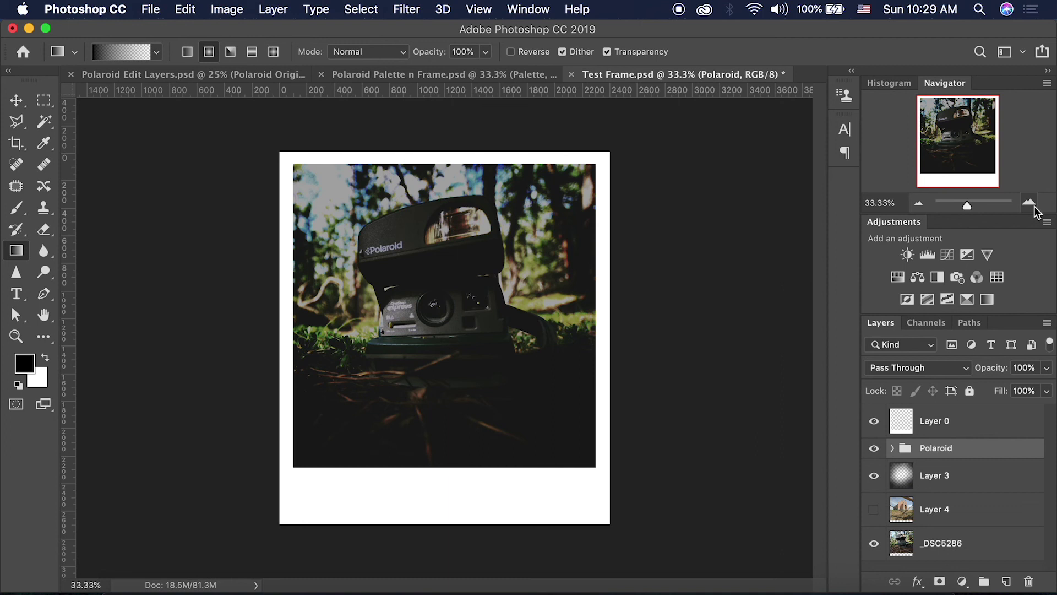
Compare with the unedited studio photo in Polaroid Edit Layers.psd and view Test Frame.psd's camera photo with the Polaroid group and Layer 3 hidden
click(85, 74)
click(880, 463)
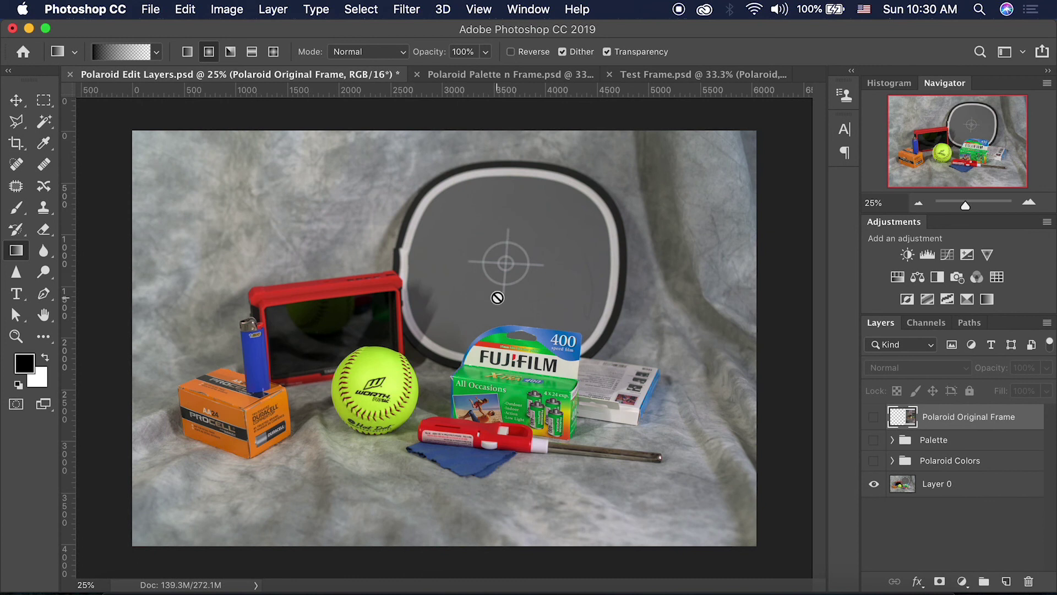
click(704, 75)
click(874, 448)
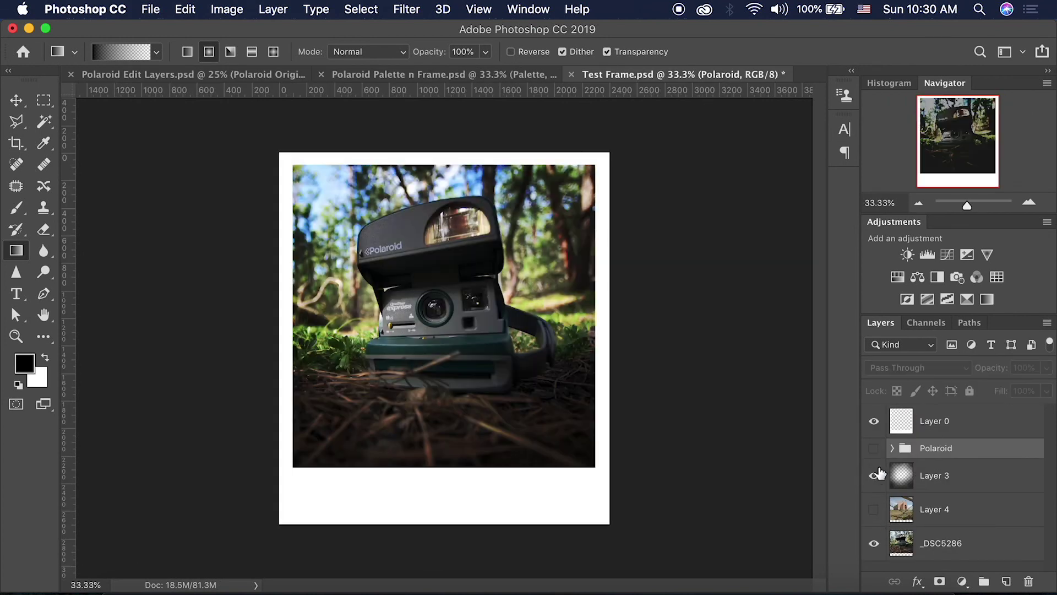
click(874, 476)
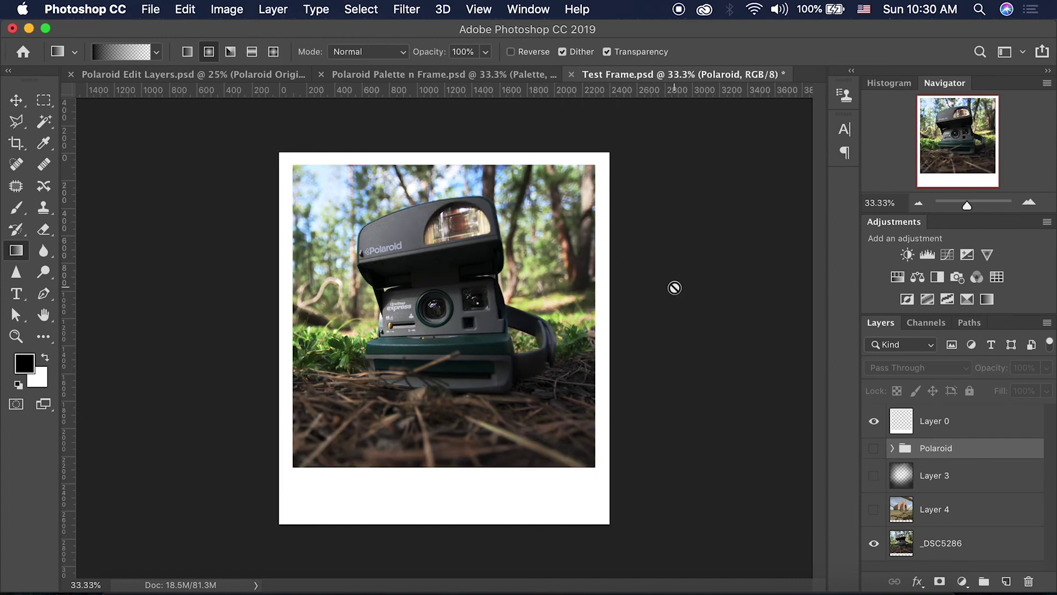
Show the church photo on Layer 4, select that layer, and turn Layer 3 and the Polaroid group back on
click(874, 510)
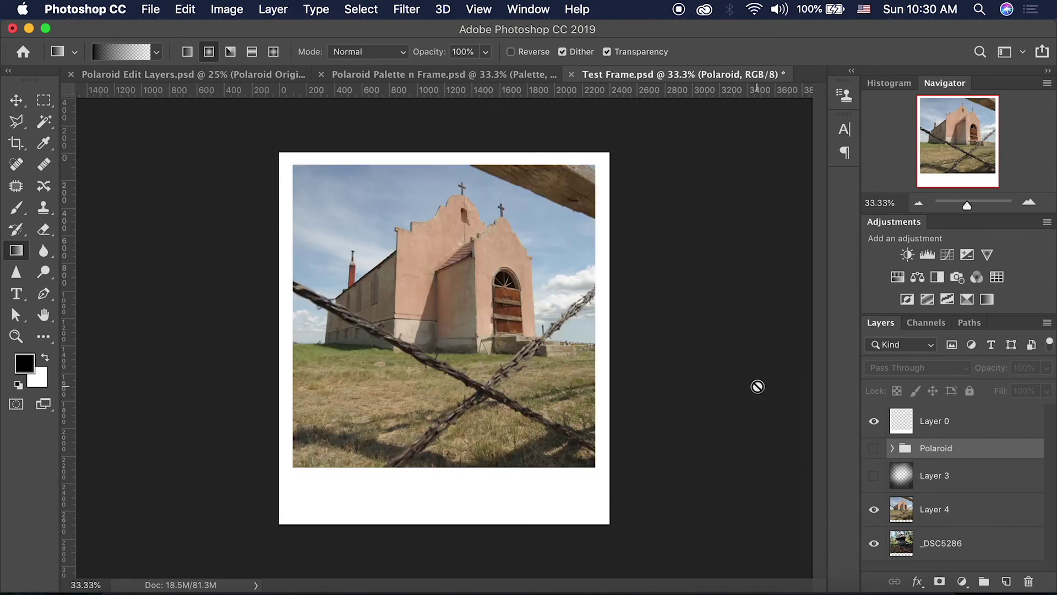
click(977, 509)
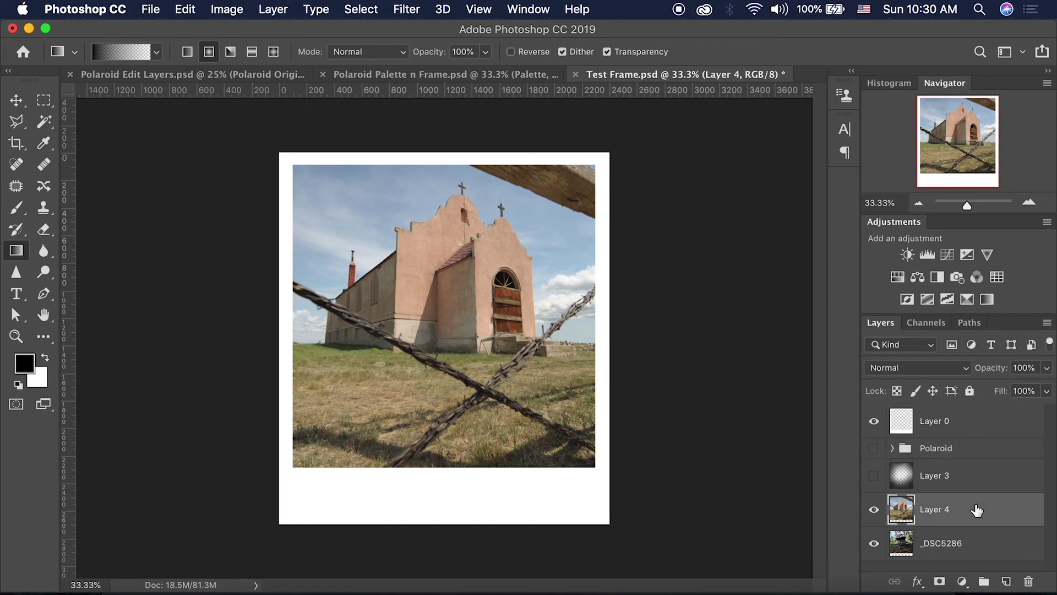
click(875, 476)
click(874, 447)
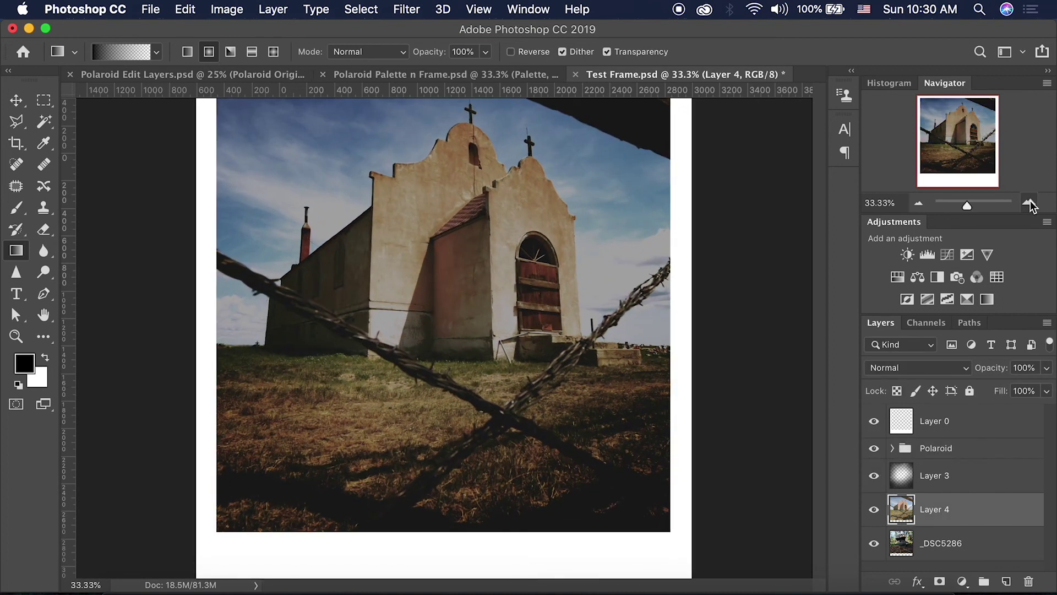
Apply a slight Gaussian Blur to the church photo on Layer 4
click(1029, 204)
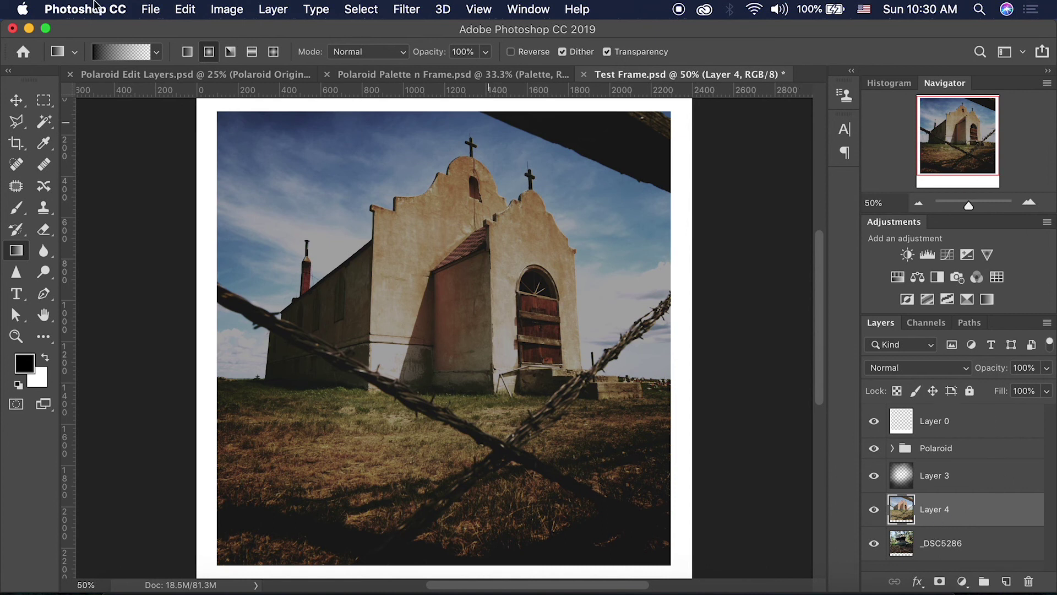
click(409, 10)
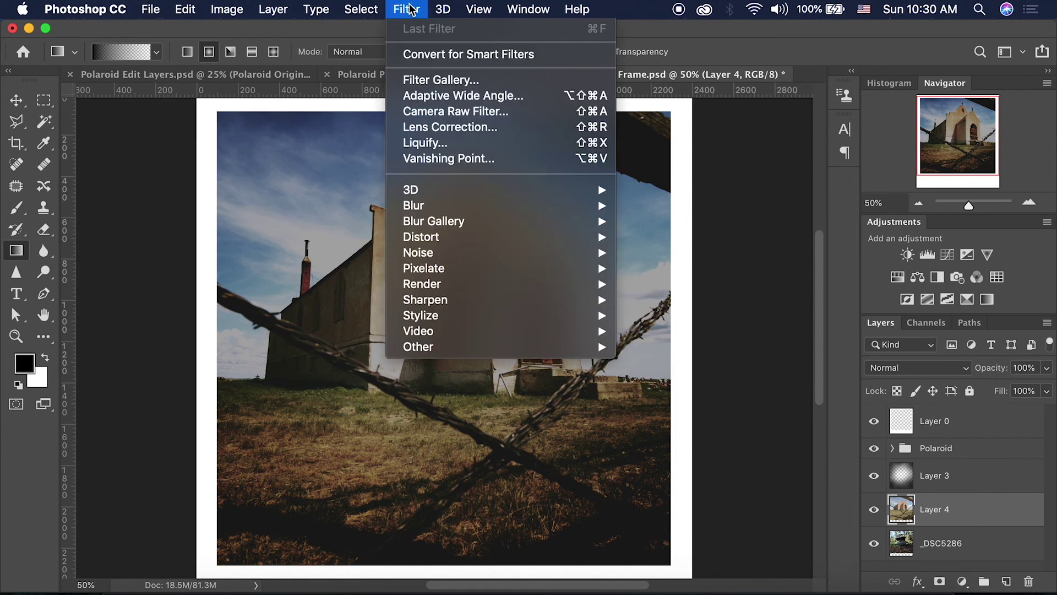
mouse_move(514, 209)
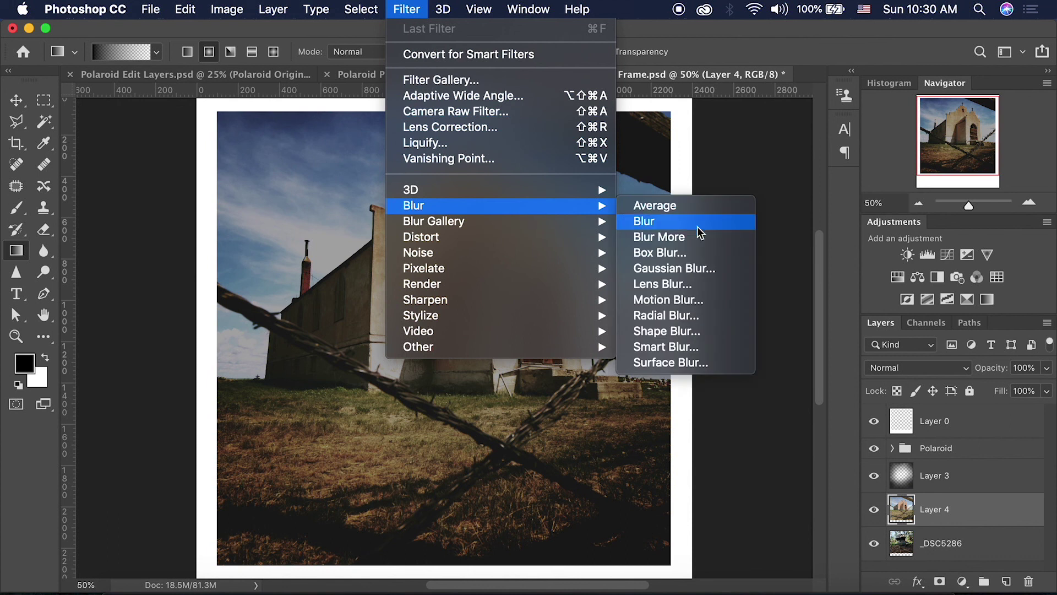
click(685, 268)
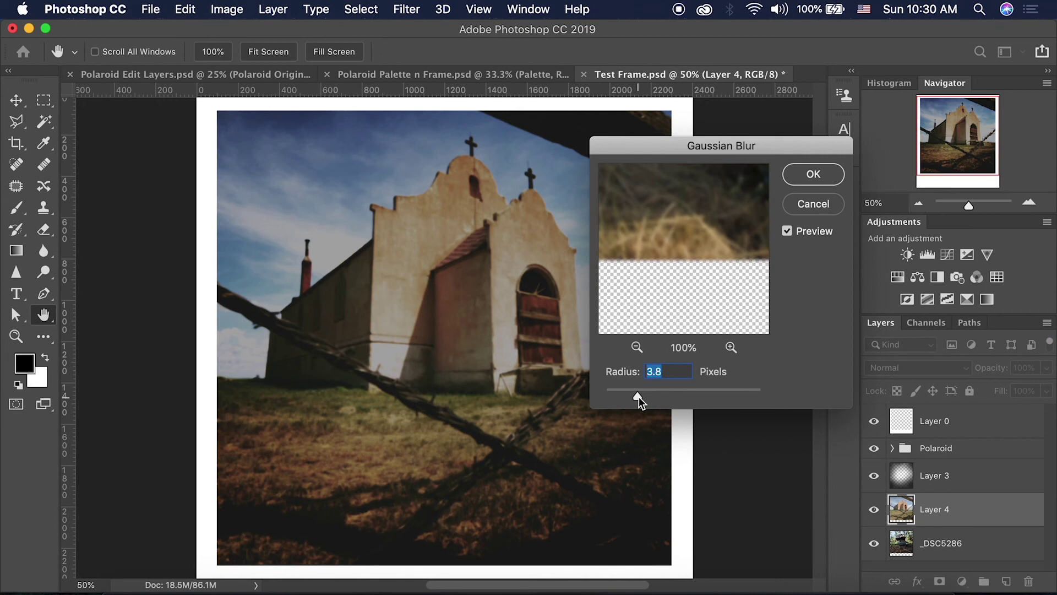
drag(638, 396, 636, 397)
click(814, 175)
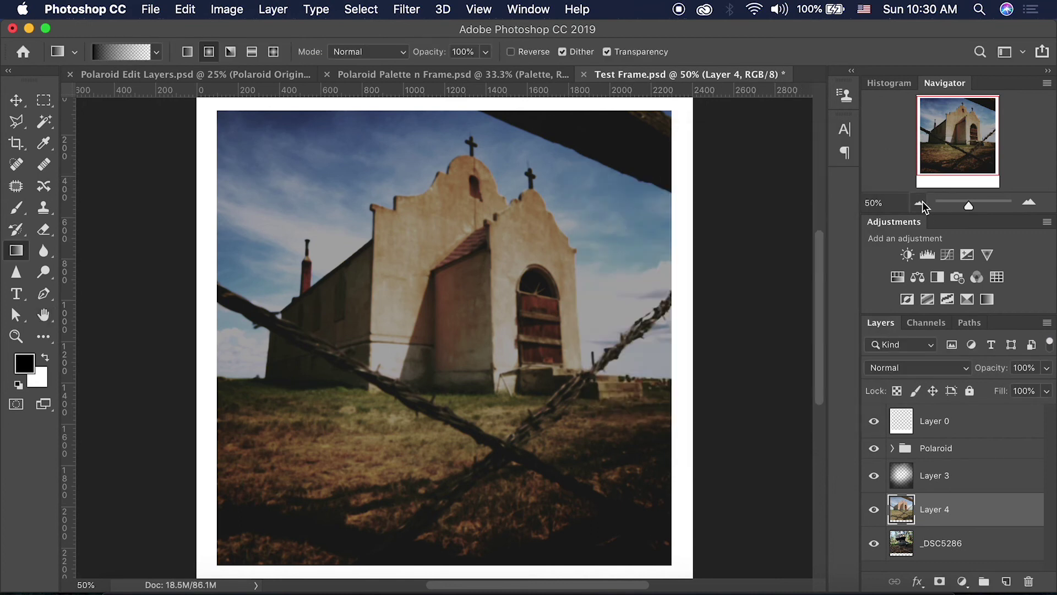
Add 5% noise with Gaussian distribution and Monochromatic off to the church photo on Layer 4
click(920, 204)
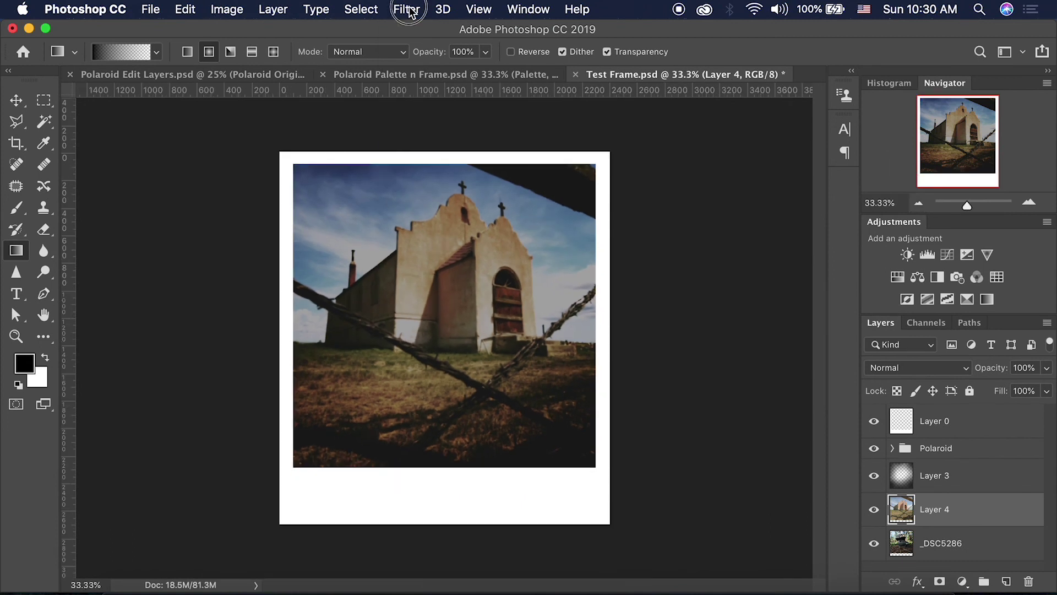
click(410, 11)
mouse_move(521, 255)
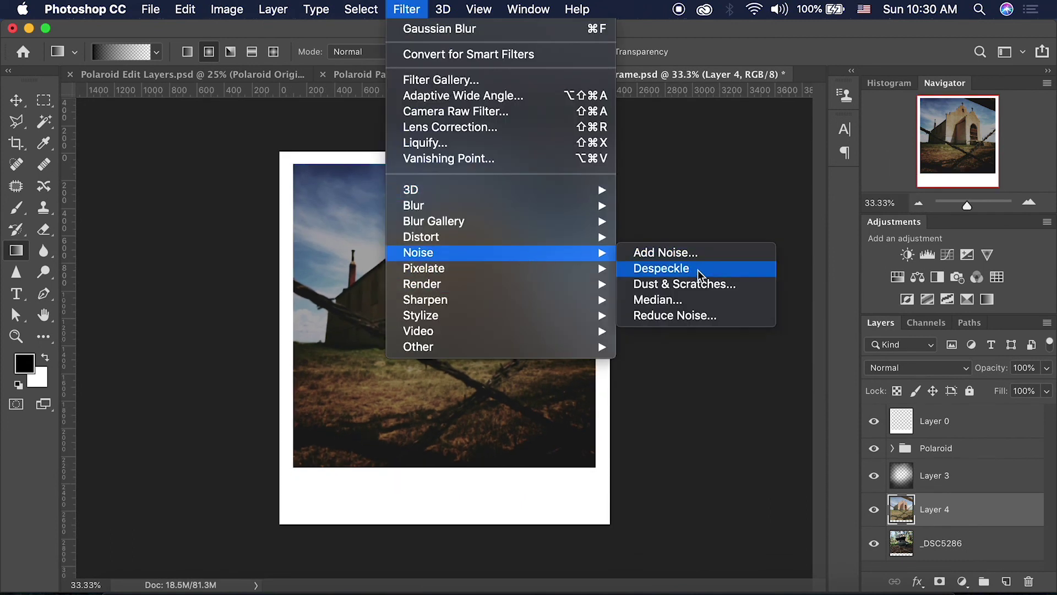
click(701, 254)
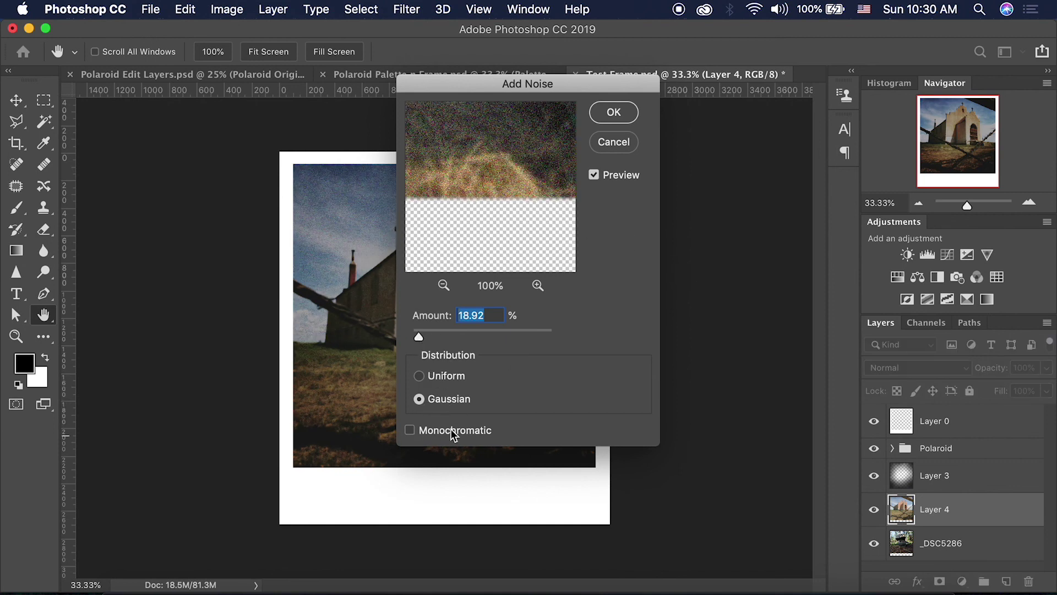
click(410, 430)
drag(421, 340, 416, 338)
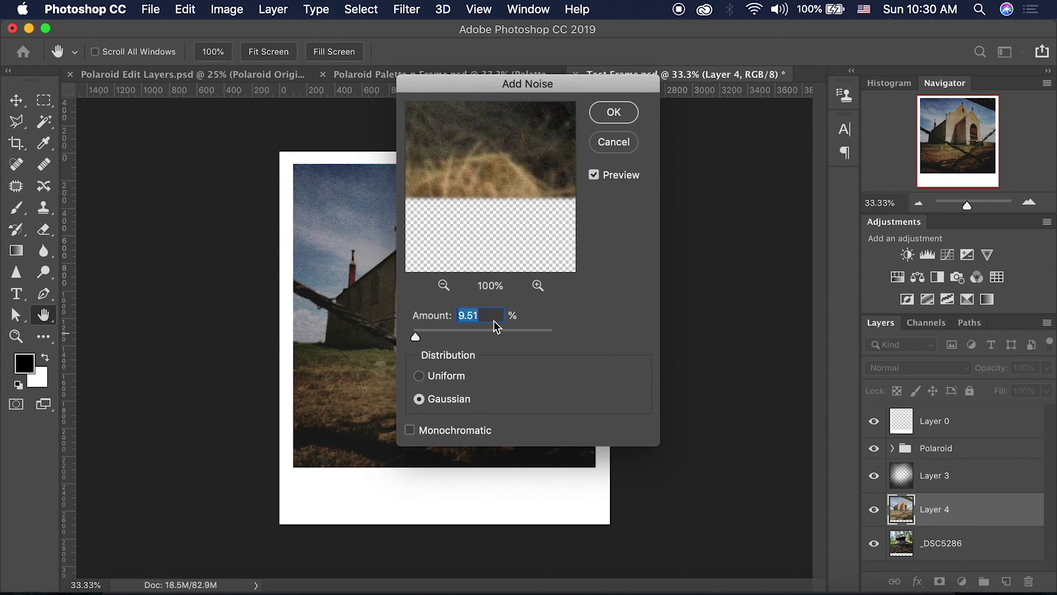
text(5)
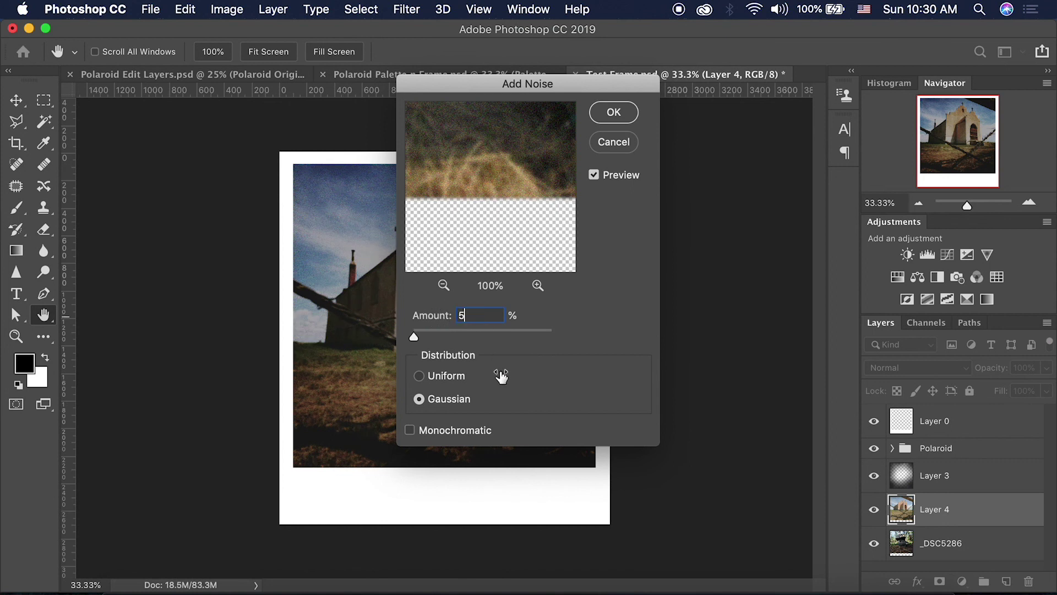
click(612, 112)
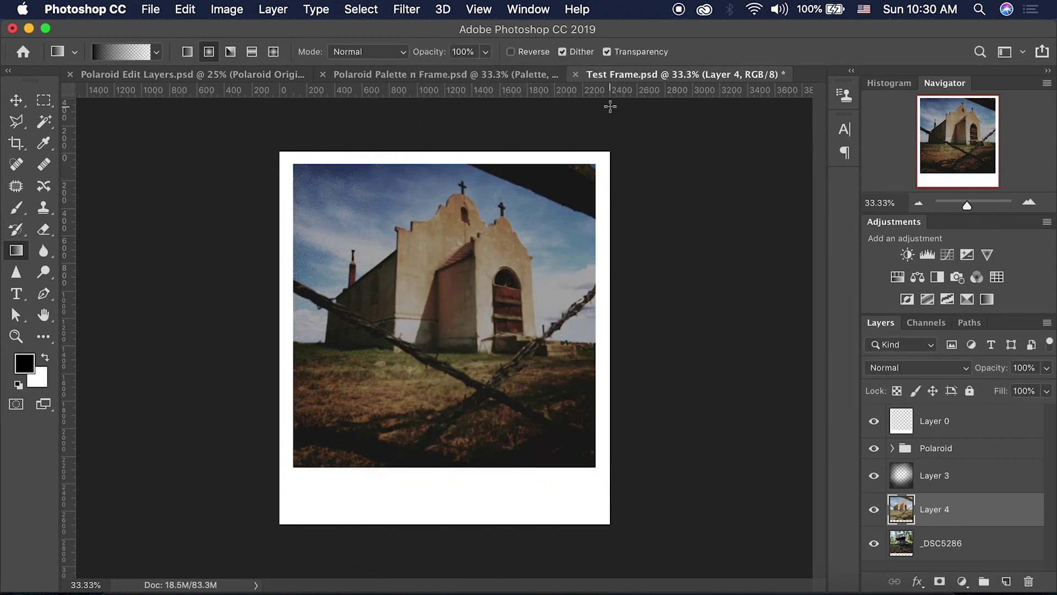
Examine the blur and grain on the church photo up close at 100%, including the facade and sky
click(1027, 207)
click(1026, 207)
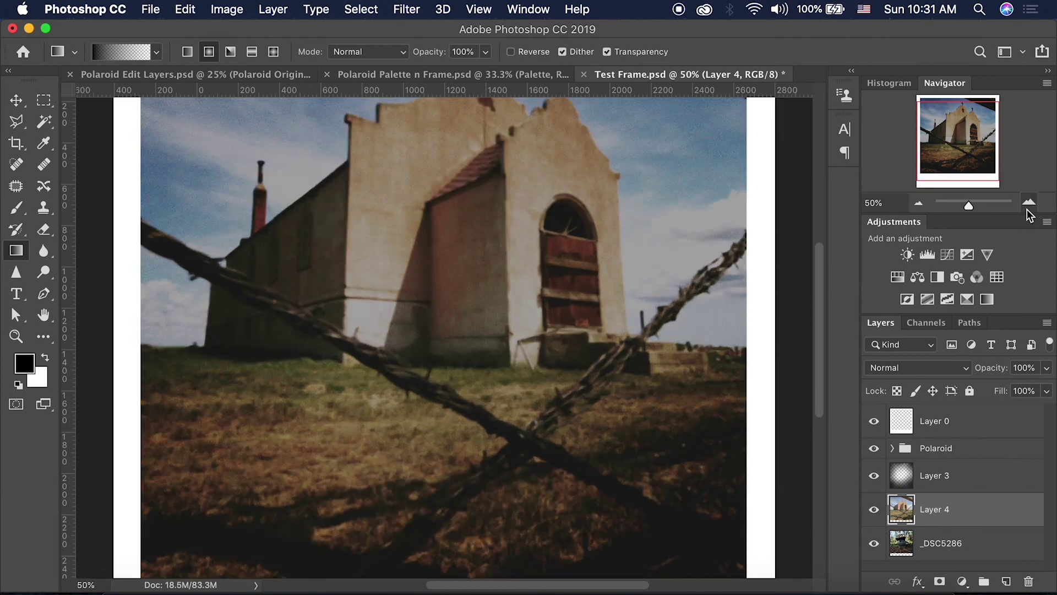
click(1027, 207)
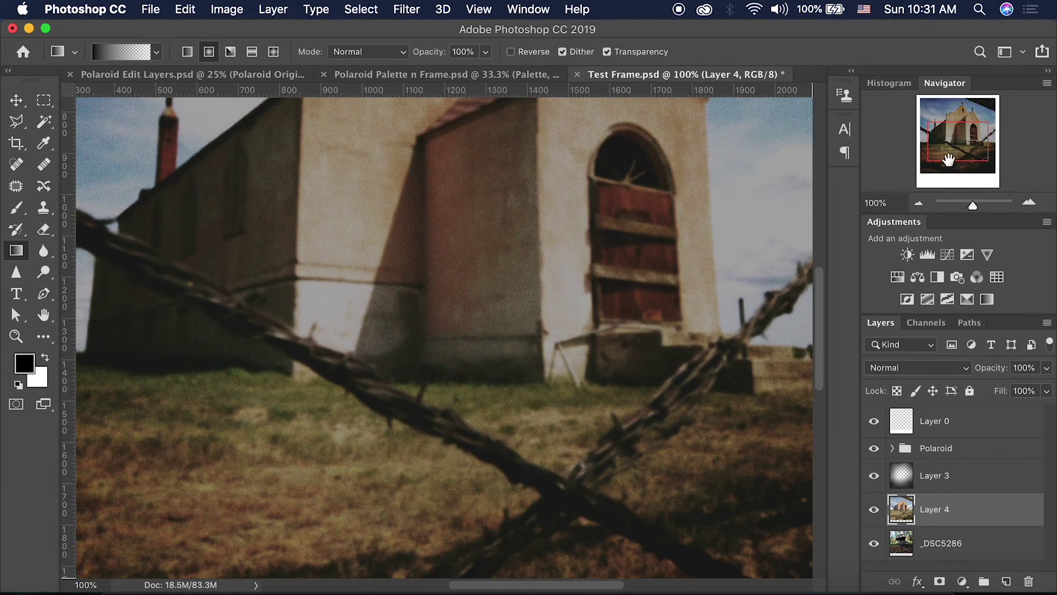
drag(947, 160, 941, 141)
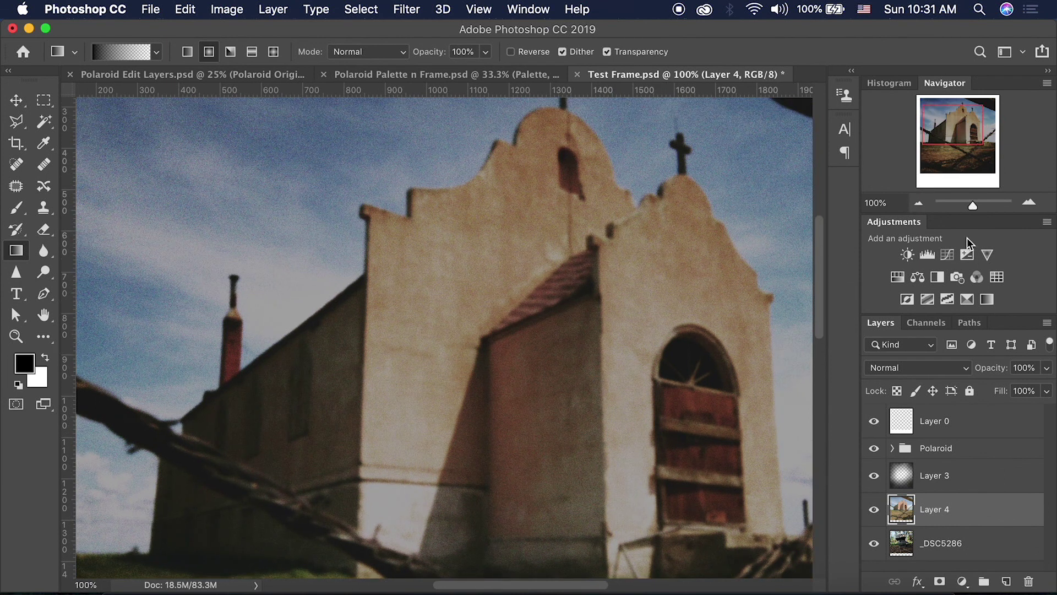
click(926, 203)
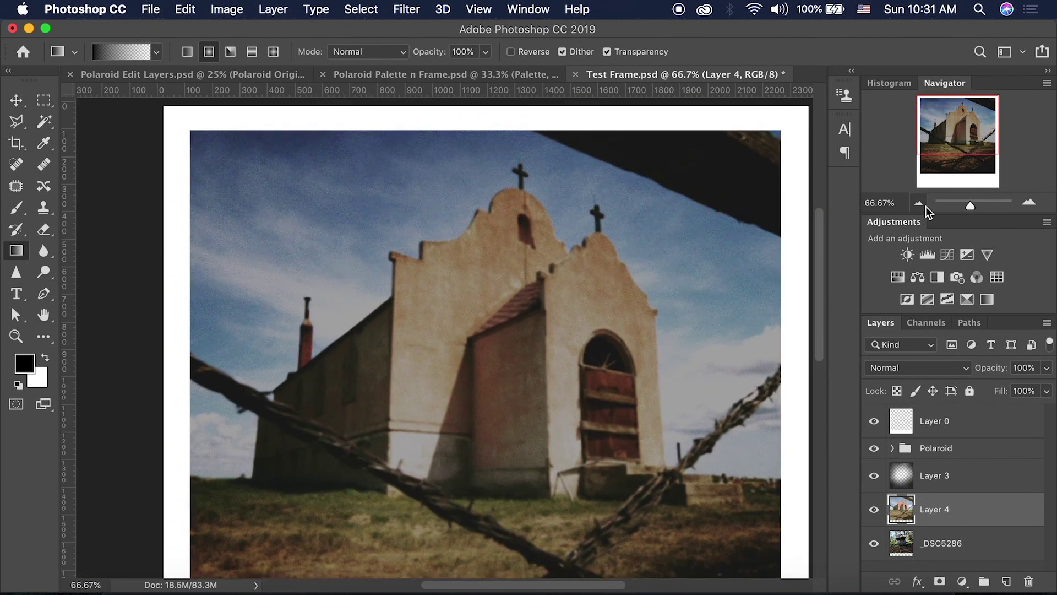
click(925, 205)
click(926, 208)
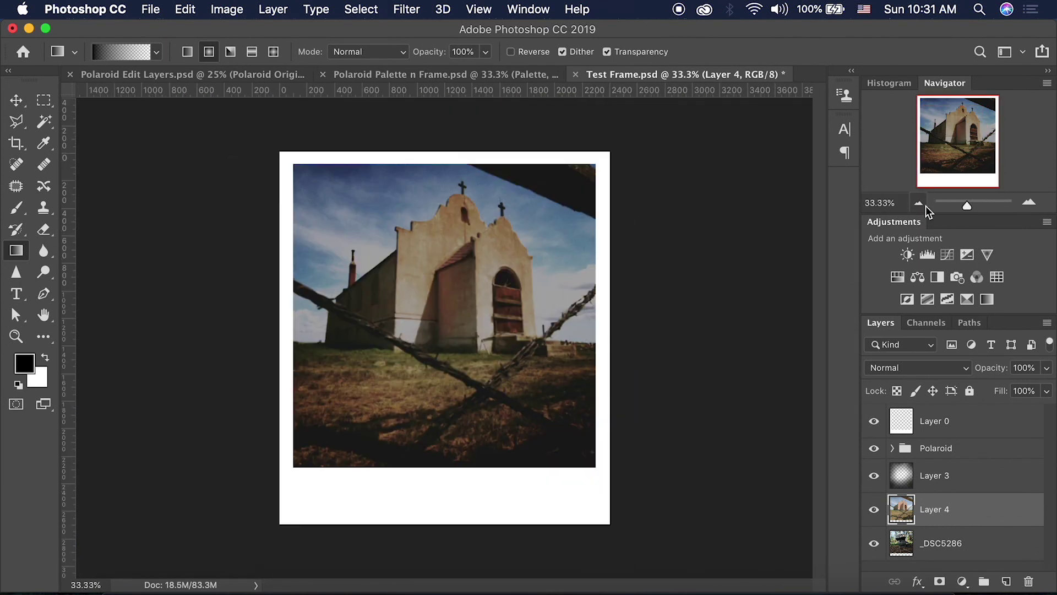
Examine the softness and grain of the scanned Polaroid in Polaroid Palette n Frame.psd at up to 200%
click(483, 77)
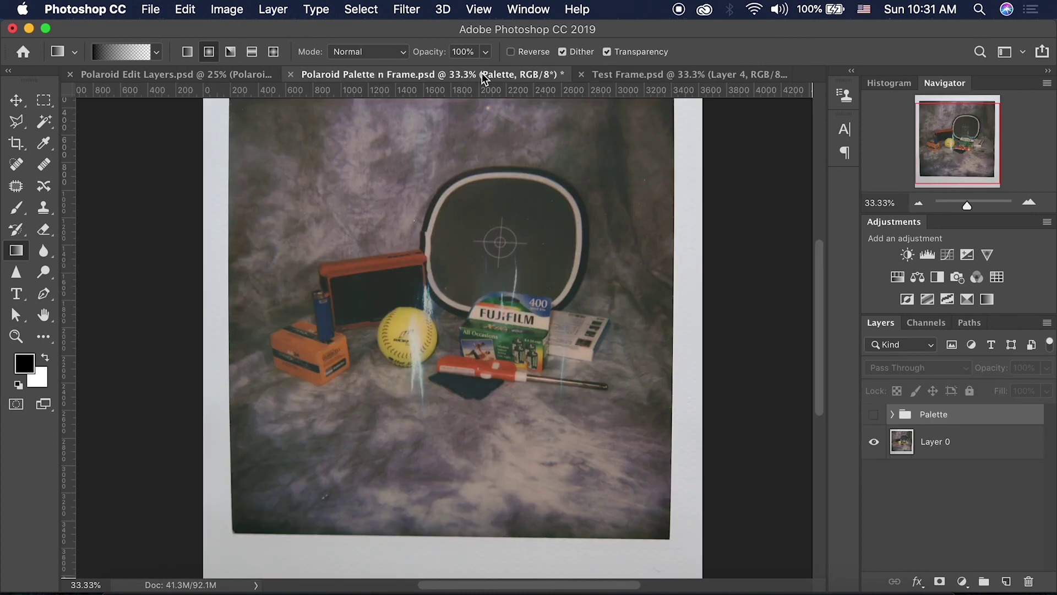
click(921, 204)
click(1028, 204)
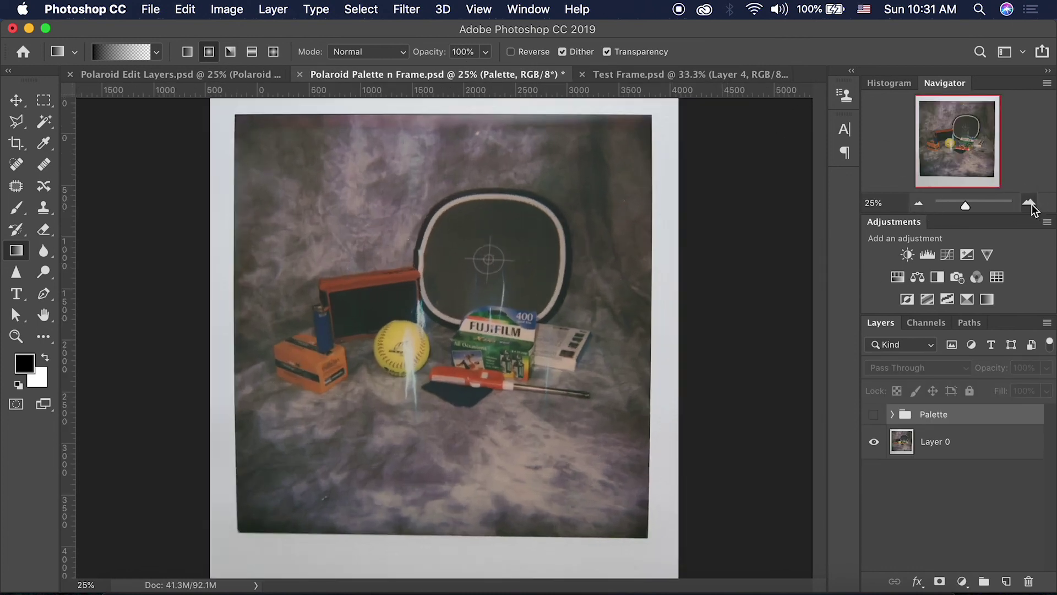
click(1028, 203)
click(1028, 204)
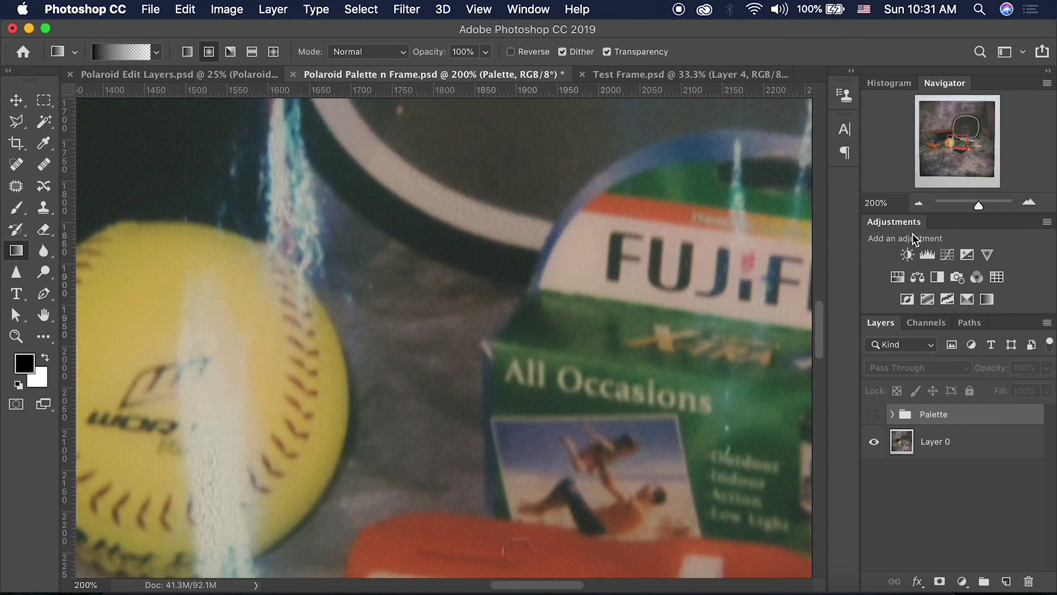
click(919, 203)
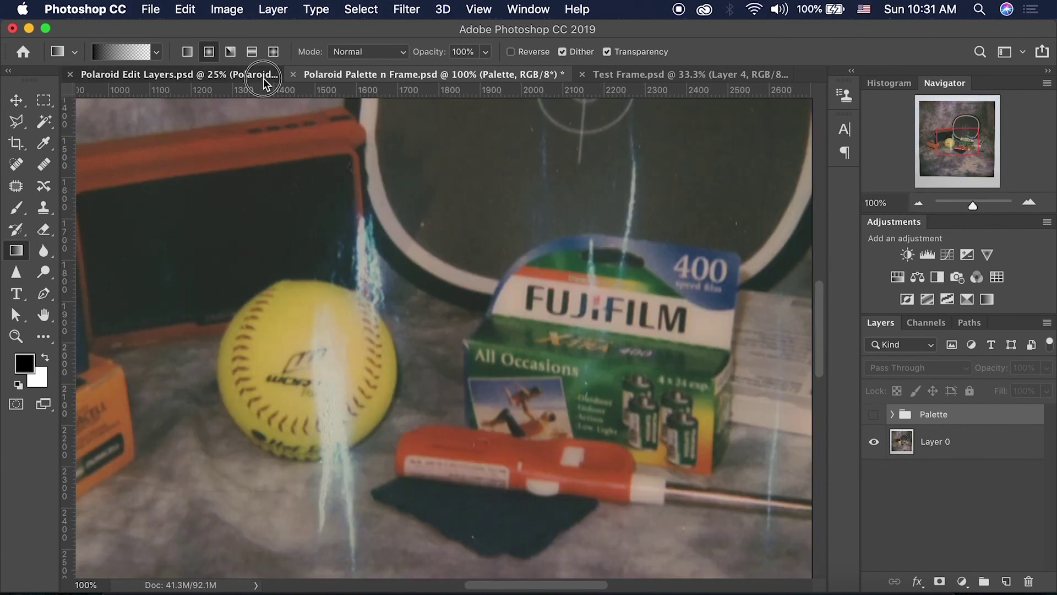
Compare the sharpness of the film box and lighter in the digital studio photo with the scanned Polaroid
click(237, 74)
click(1029, 205)
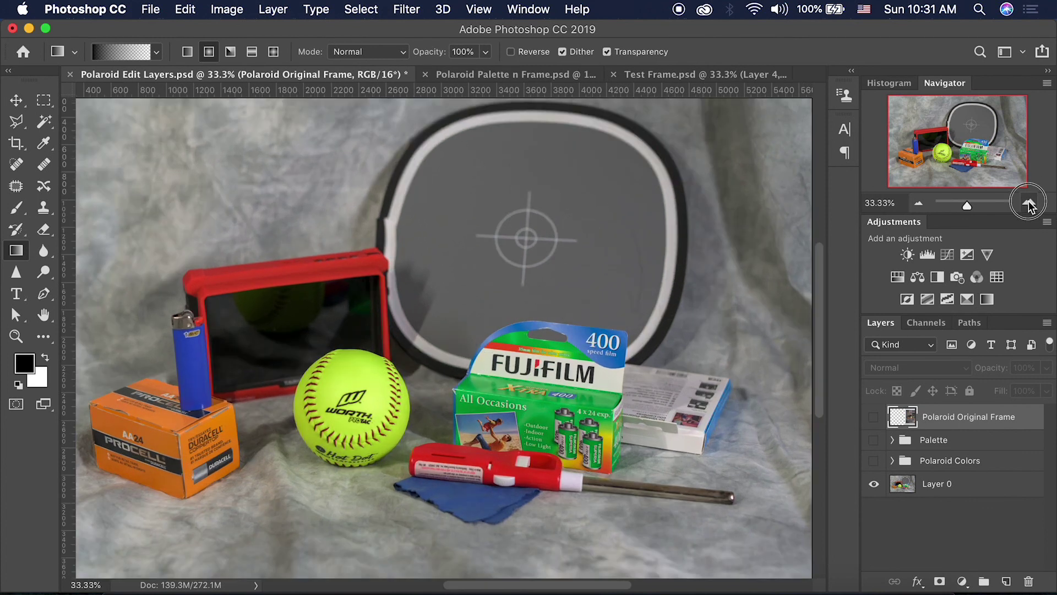
click(1029, 205)
drag(961, 152, 989, 174)
click(537, 77)
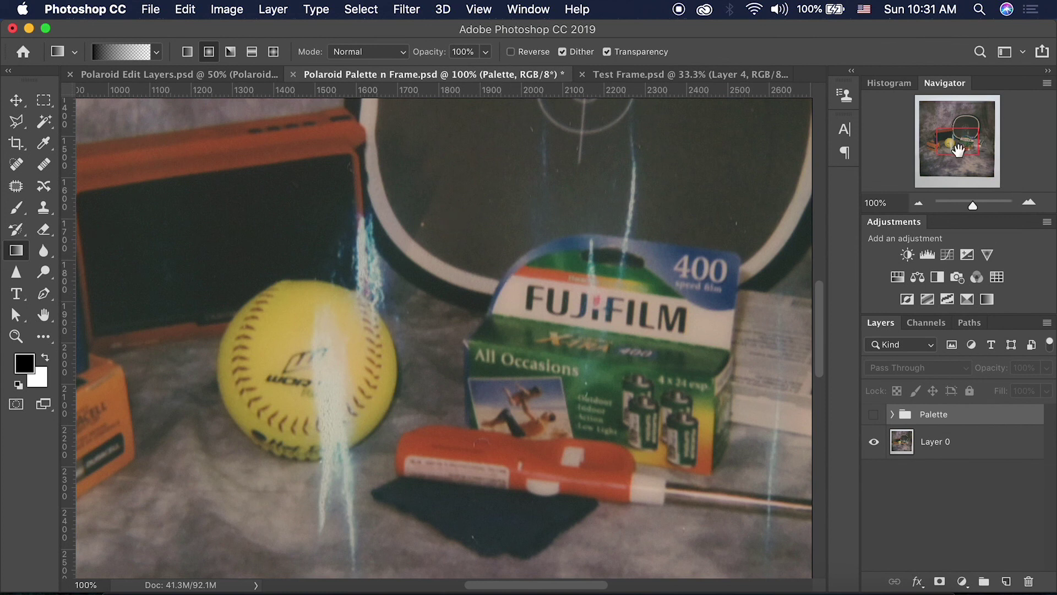
drag(964, 147, 972, 157)
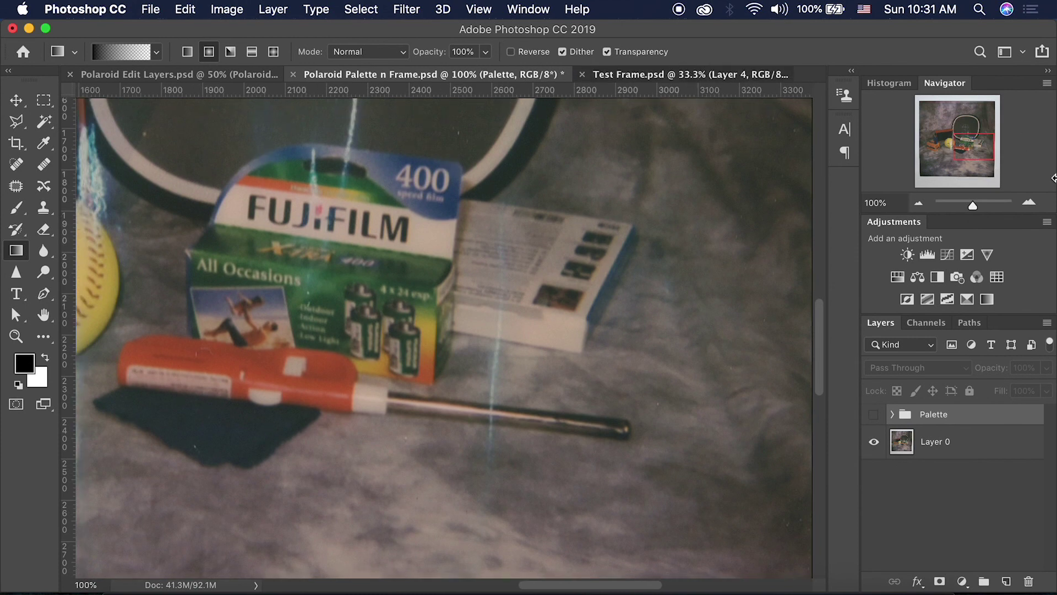
Check the church photo's grain and softness at 100% in Test Frame.psd against the scanned Polaroid
click(692, 74)
click(1029, 203)
click(1030, 203)
click(1030, 203)
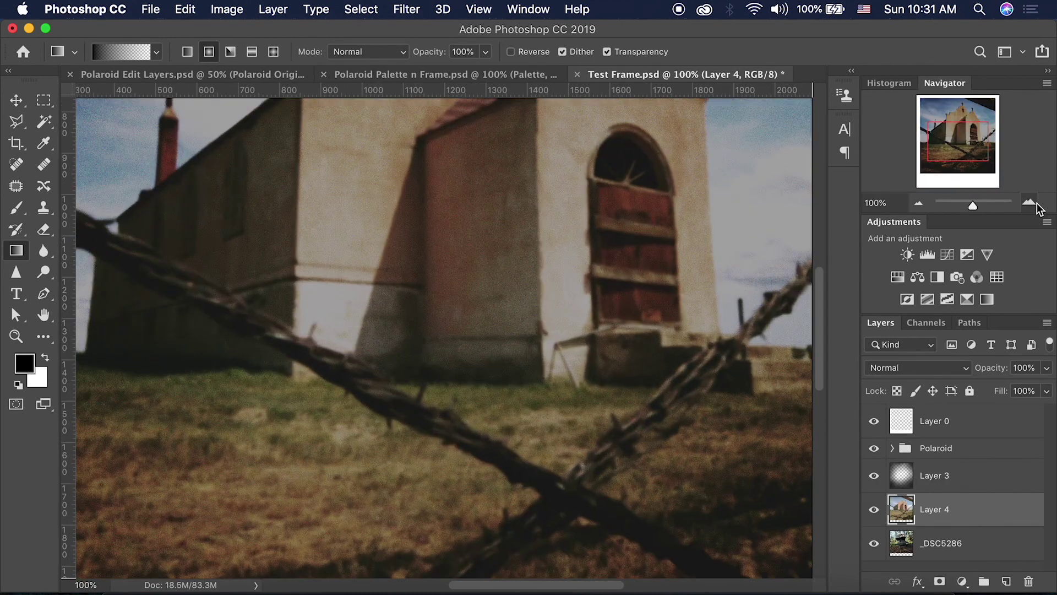
scroll(497, 408, right, 4)
scroll(497, 407, down, 1)
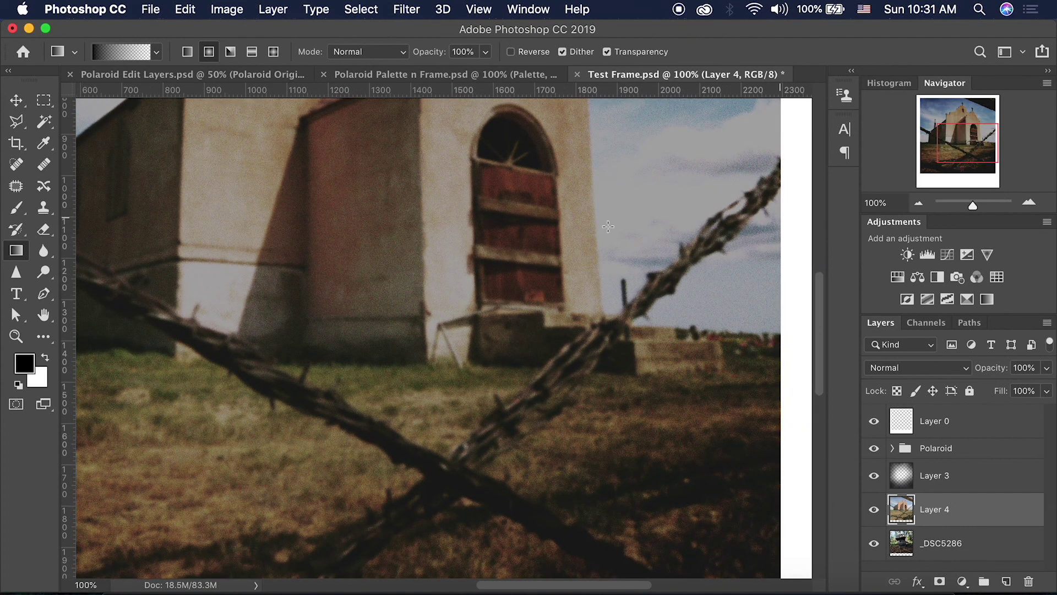
drag(981, 148, 955, 147)
Hide the church photo on Layer 4 to reveal the camera photo beneath, and make the _DSC5286 layer active
click(919, 203)
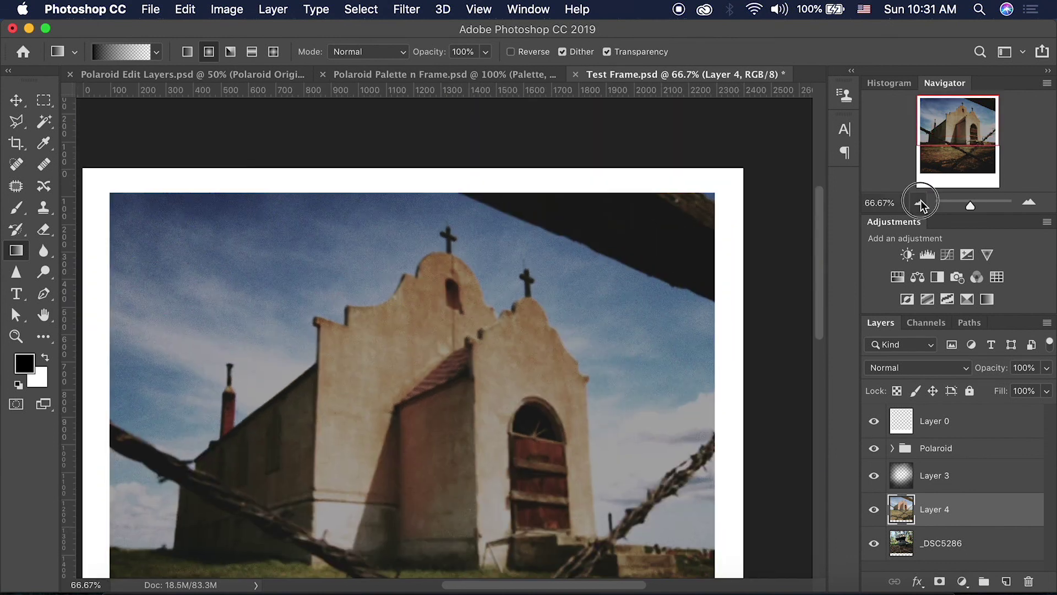
click(919, 203)
click(920, 204)
click(873, 510)
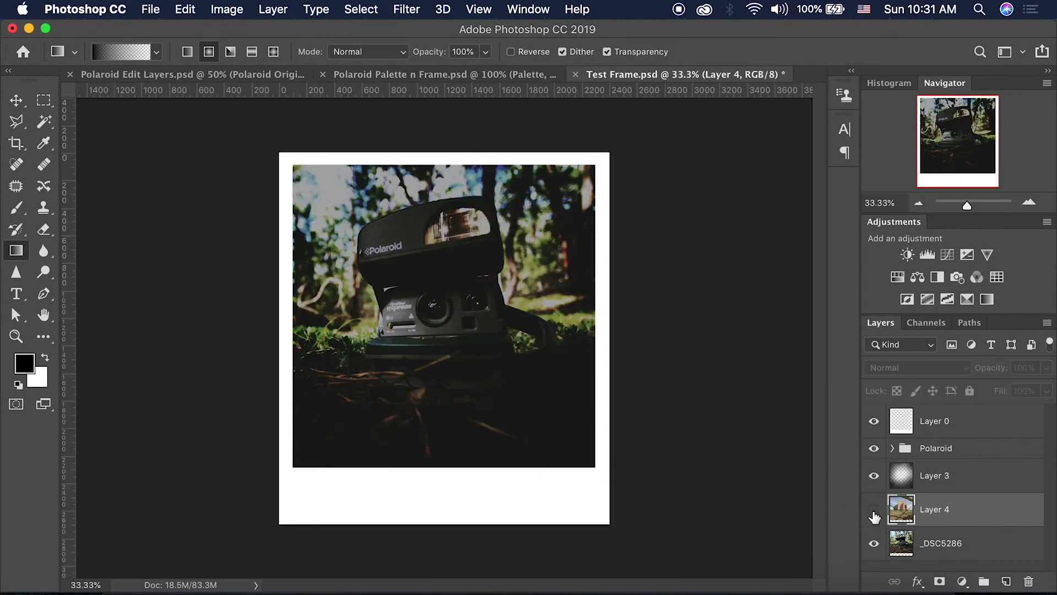
click(1018, 550)
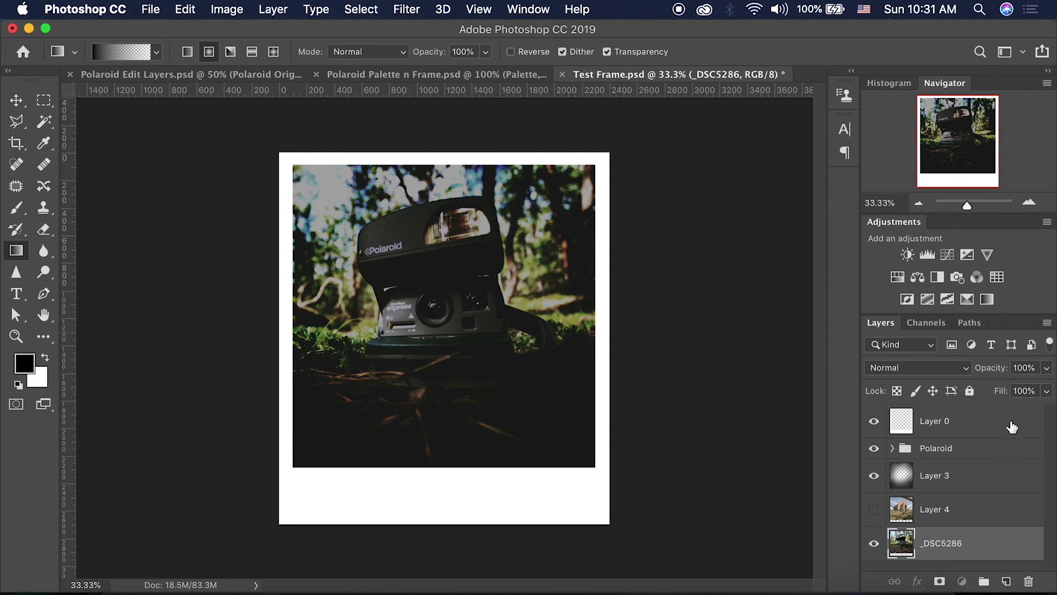
Lower the opacity of the Polaroid adjustment group to 67%
click(990, 448)
click(1046, 367)
drag(1035, 391, 1028, 389)
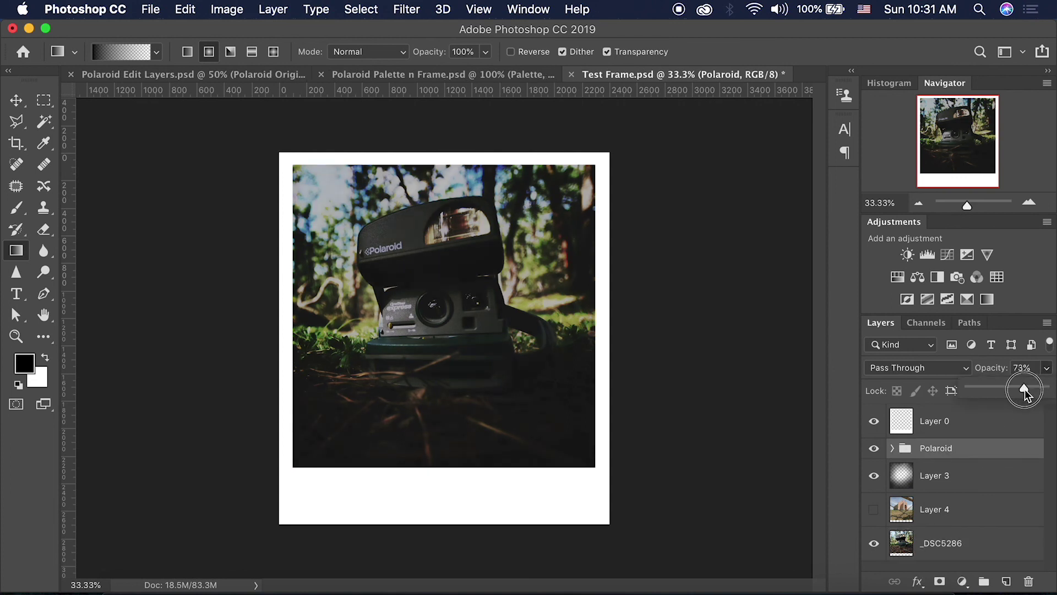
Apply a Gaussian Blur with a radius of about 3.4 pixels to the camera photo on the _DSC5286 layer
click(406, 9)
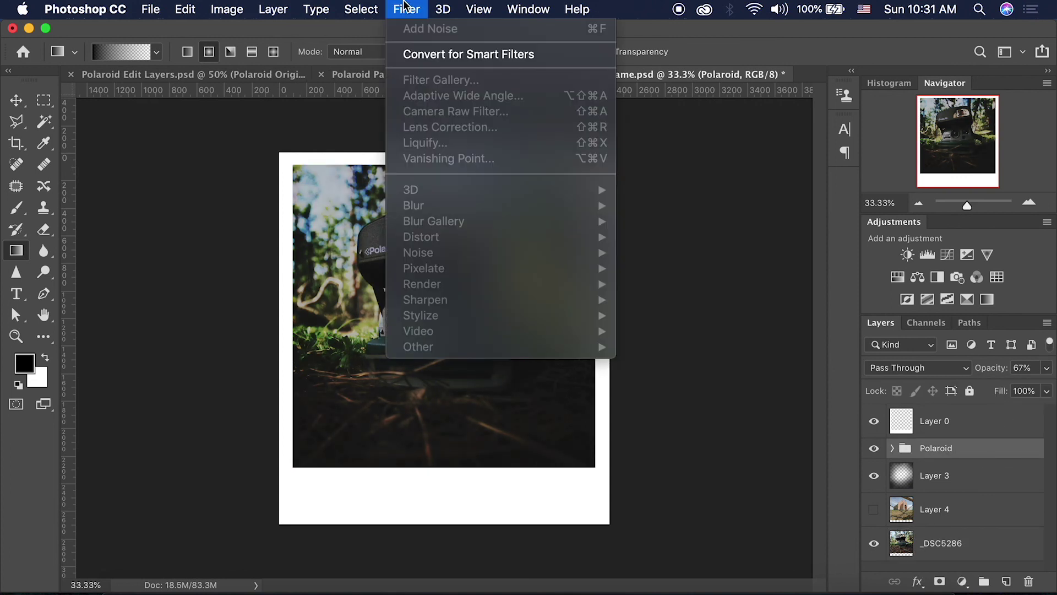
click(972, 582)
click(936, 544)
click(406, 9)
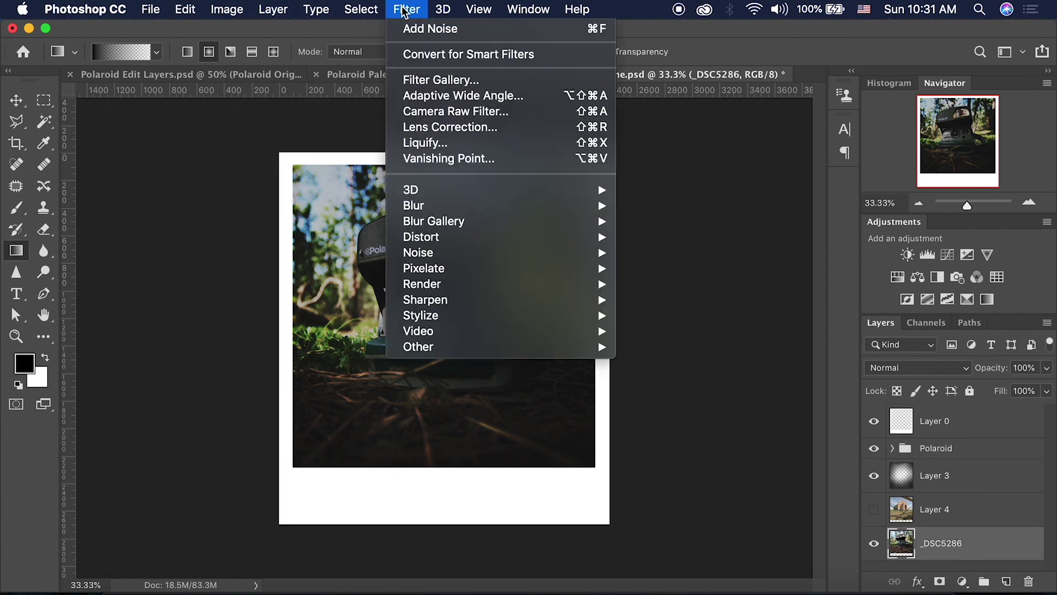
mouse_move(543, 212)
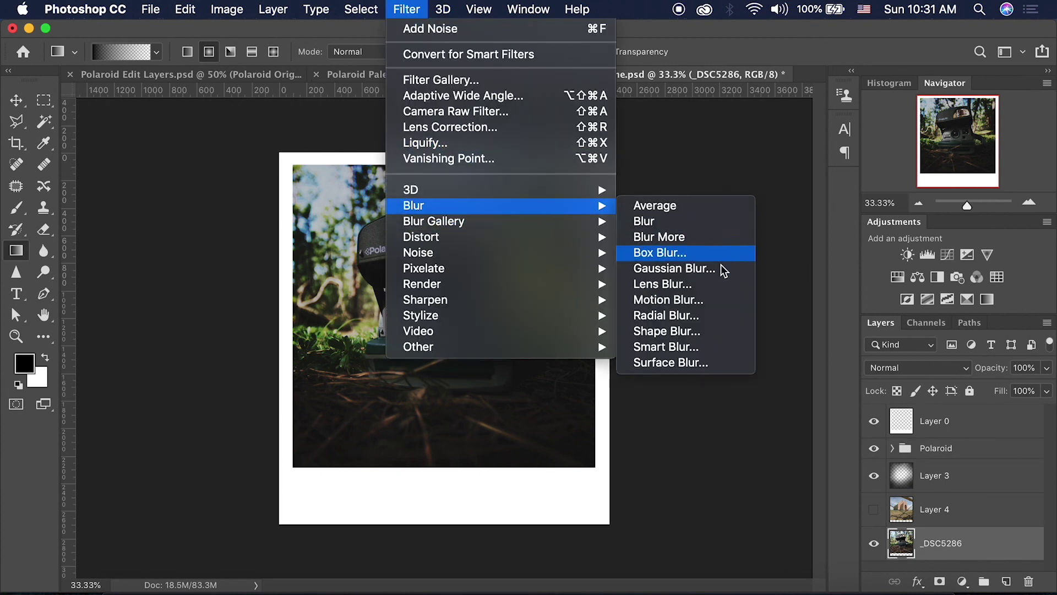
click(714, 268)
click(436, 369)
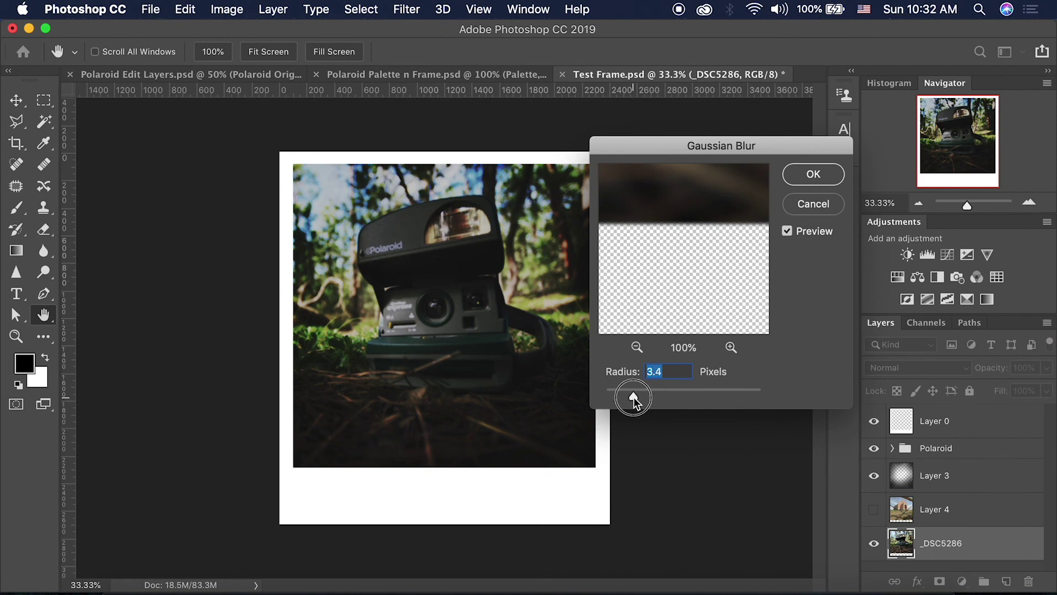
click(835, 172)
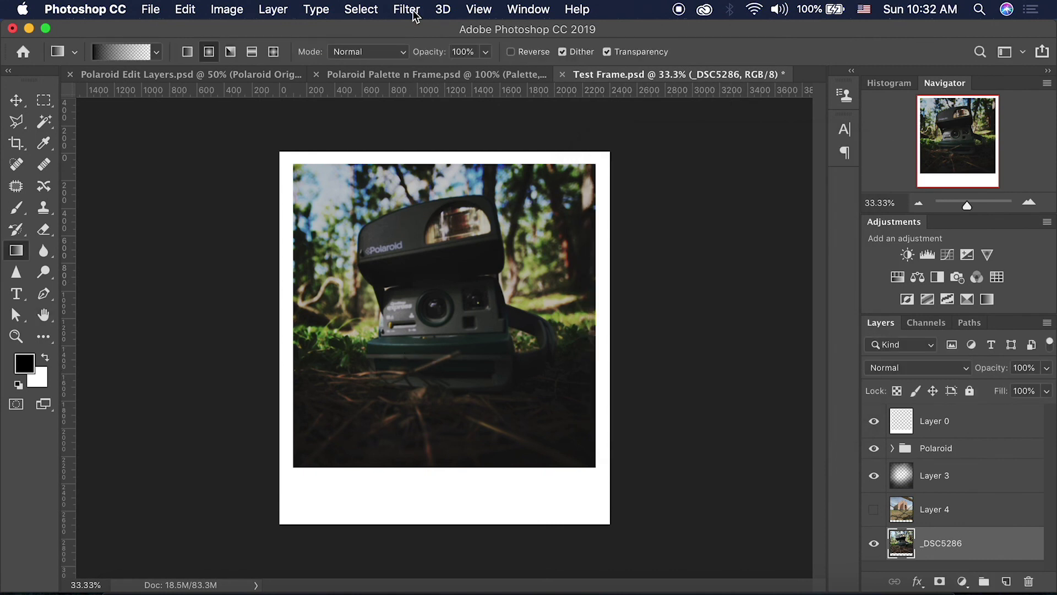
Add 5% noise with Gaussian distribution, not monochromatic, to the blurred camera photo
click(413, 11)
mouse_move(570, 260)
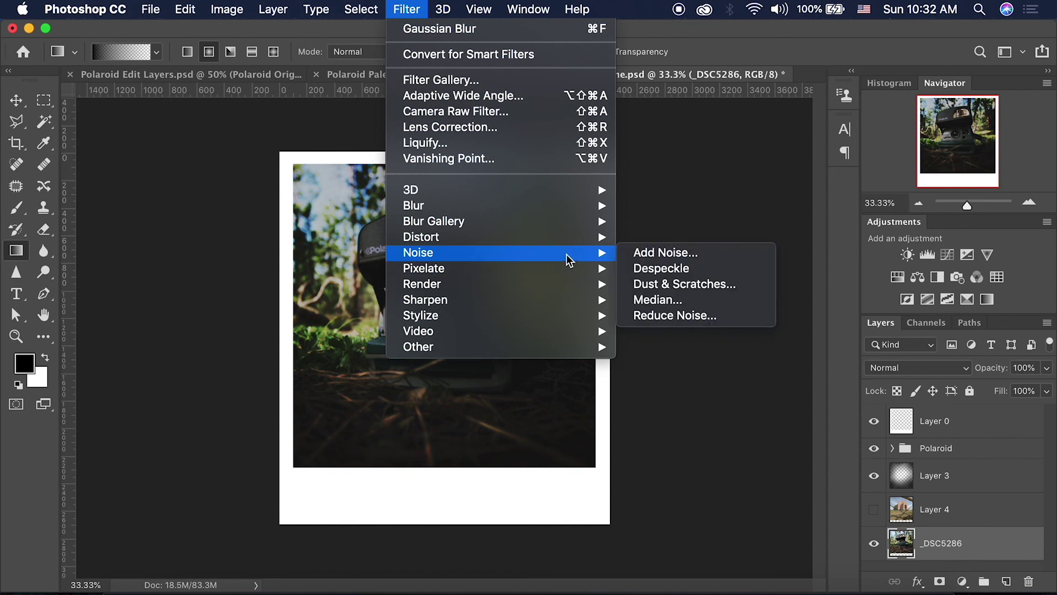
click(665, 252)
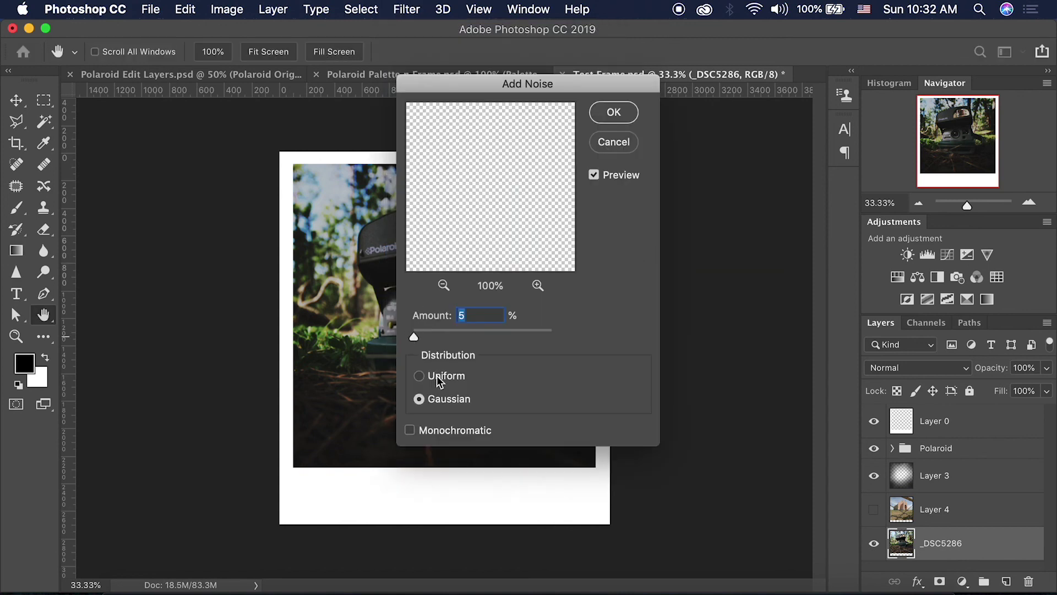
click(613, 112)
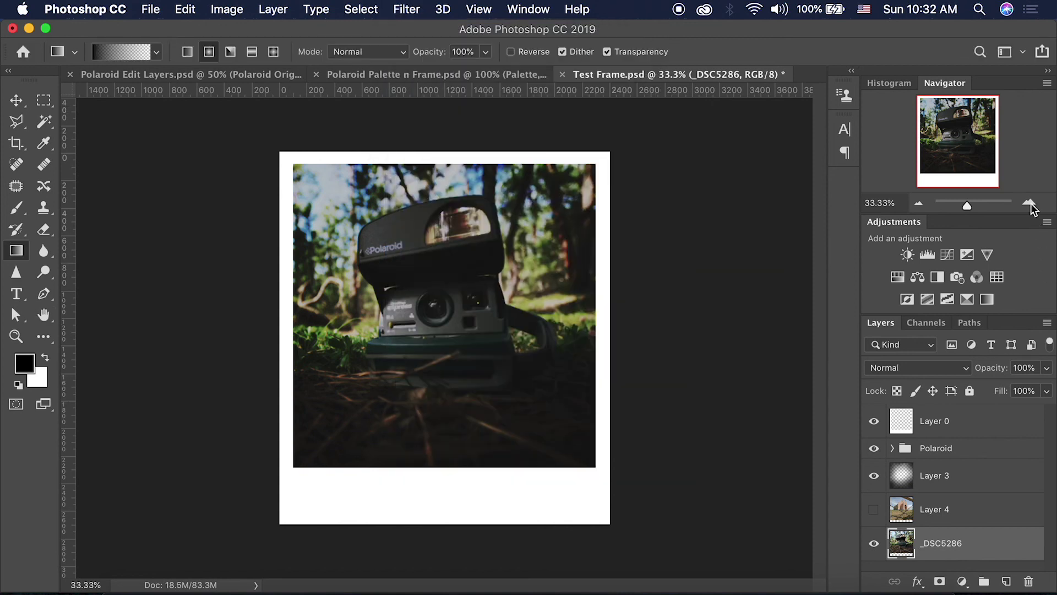
Examine the blur and grain on the camera photo at 100%, and return to viewing the whole framed picture
click(1029, 202)
click(1029, 202)
click(1029, 202)
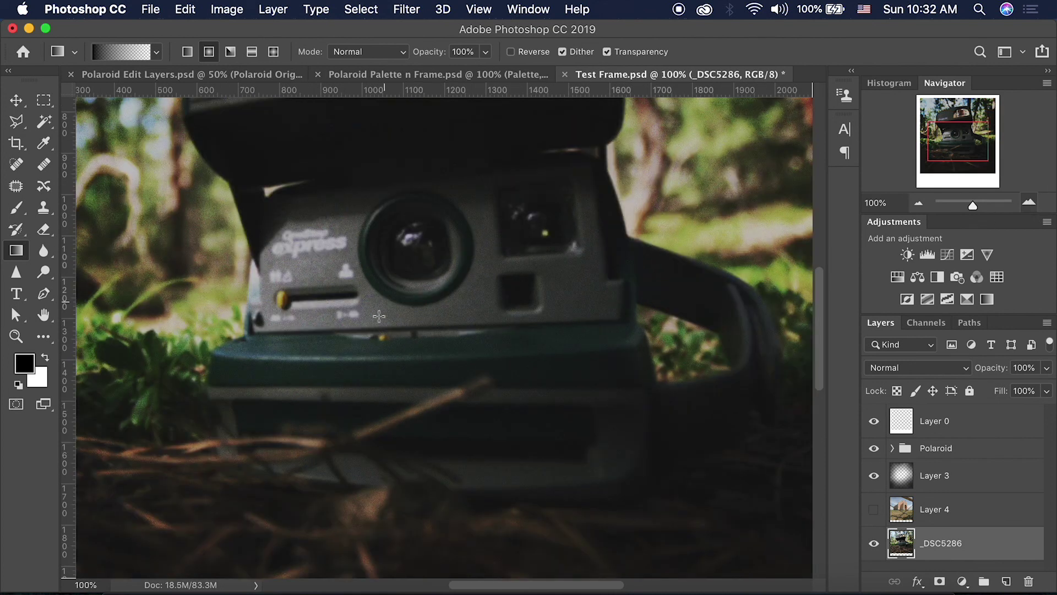
mouse_move(945, 144)
mouse_down()
mouse_move(949, 136)
mouse_move(938, 146)
mouse_move(948, 148)
mouse_up()
click(918, 203)
click(918, 203)
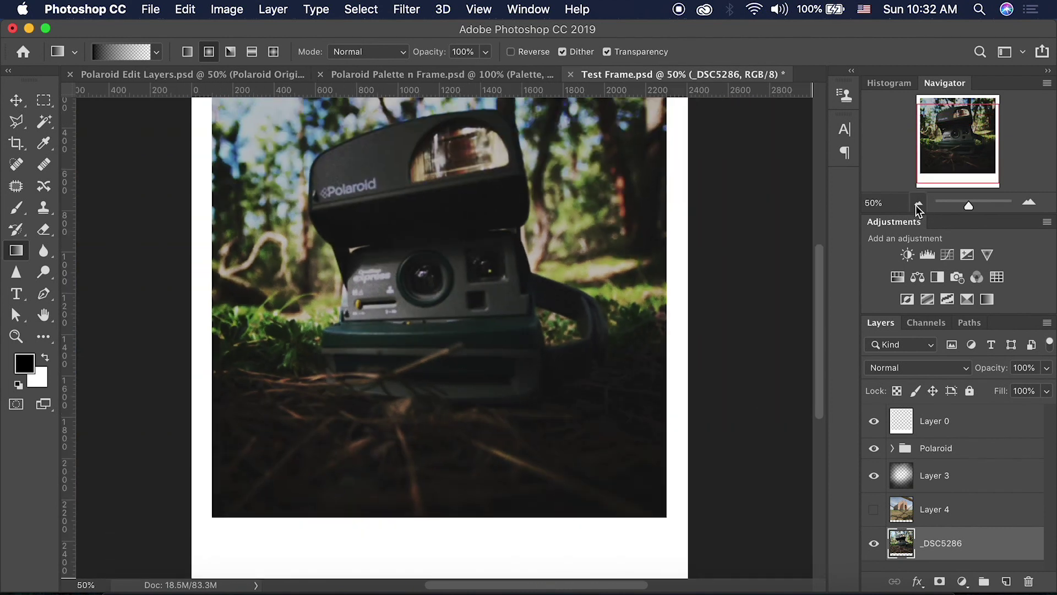
click(917, 203)
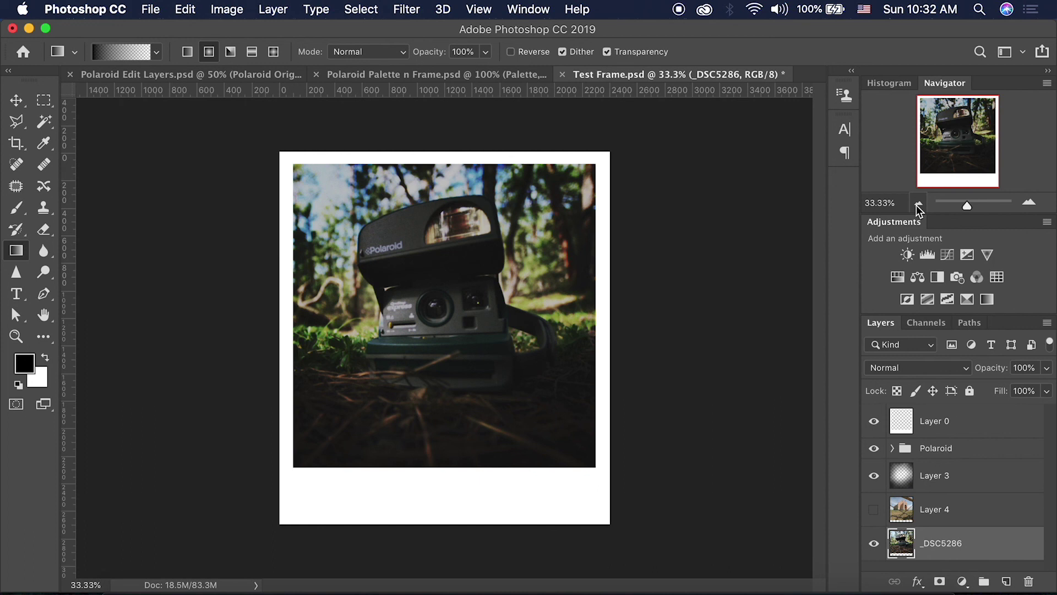
Make the Polaroid adjustment group active
click(997, 454)
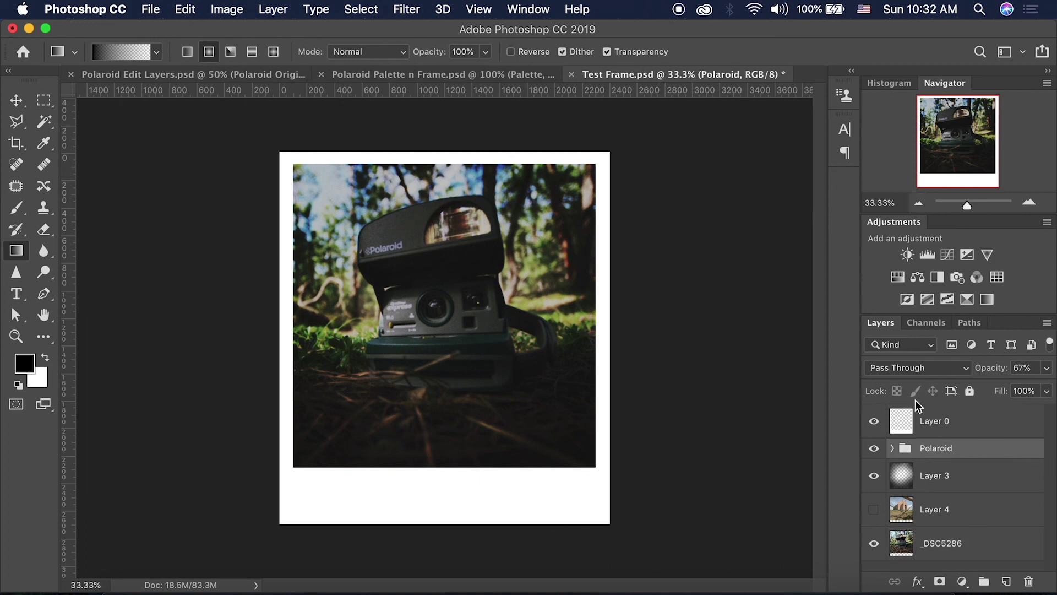